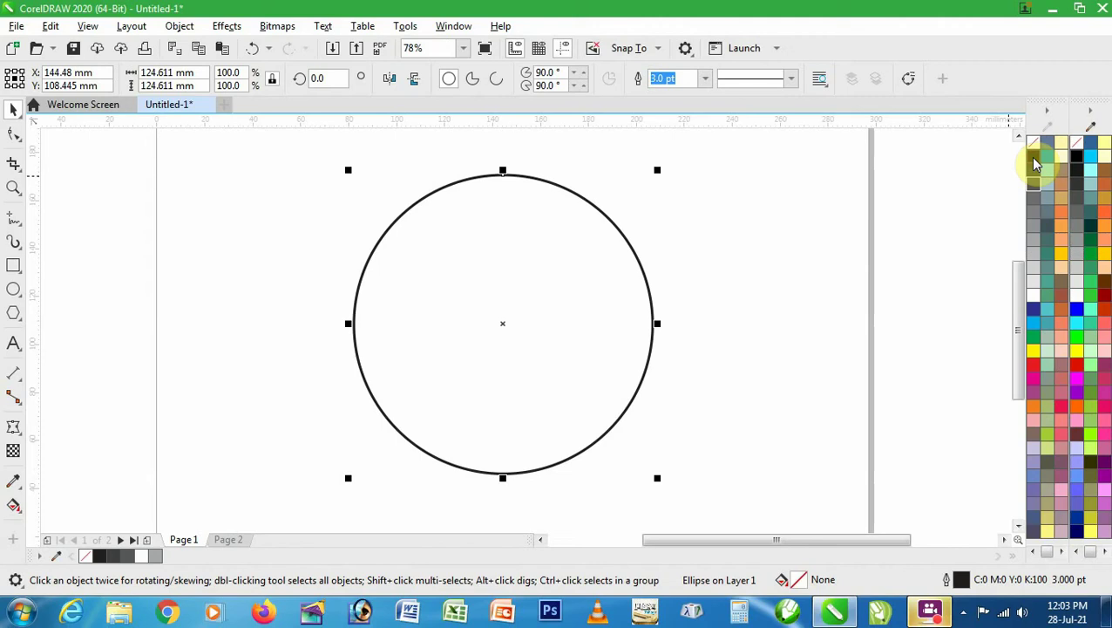
Fill the circle black and apply a vertical fountain fill running from black at the top to dark grey at the bottom
click(1034, 158)
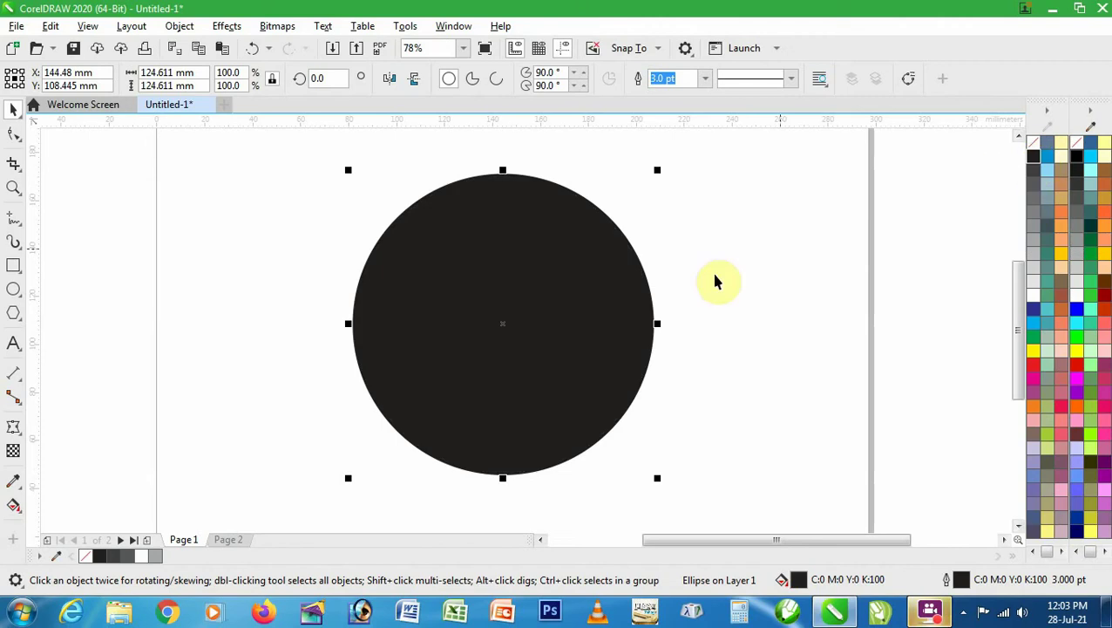
click(14, 511)
click(69, 508)
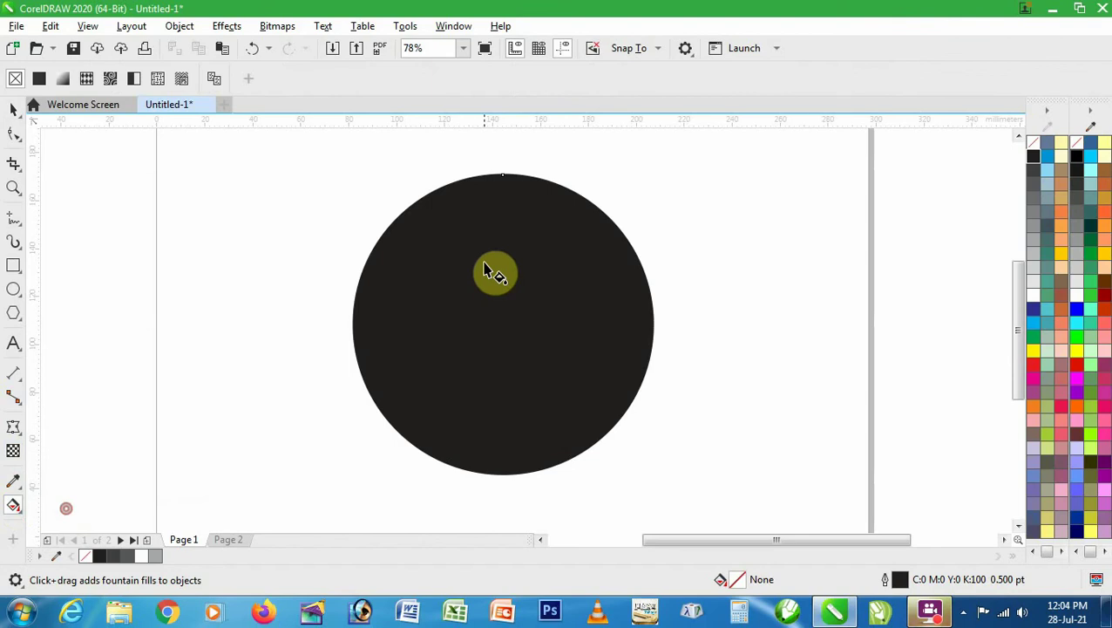
click(505, 305)
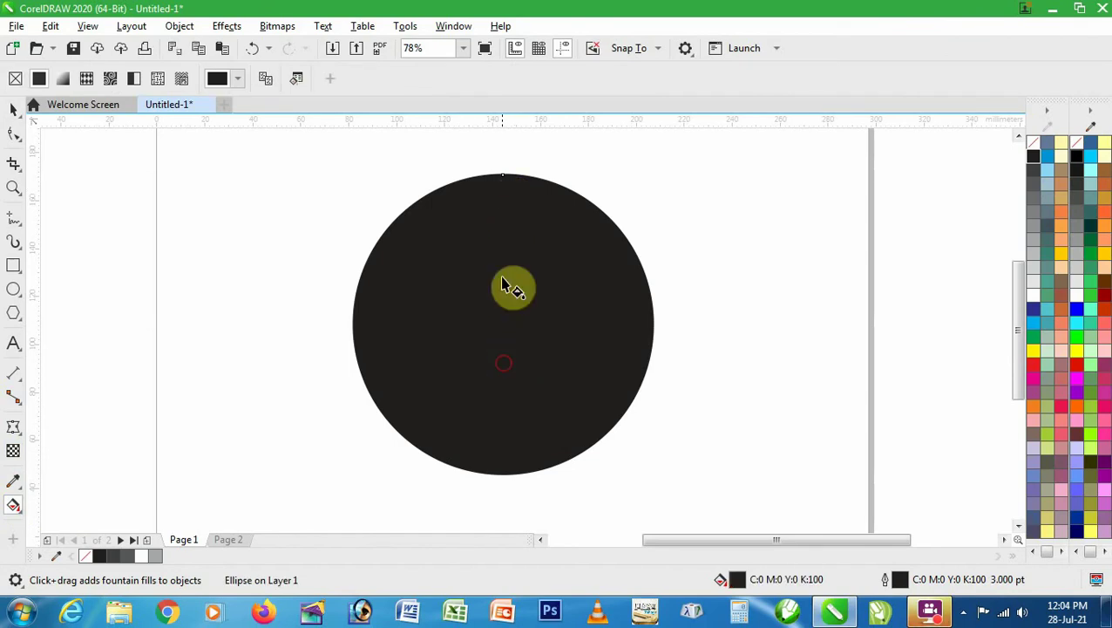
drag(504, 192, 503, 448)
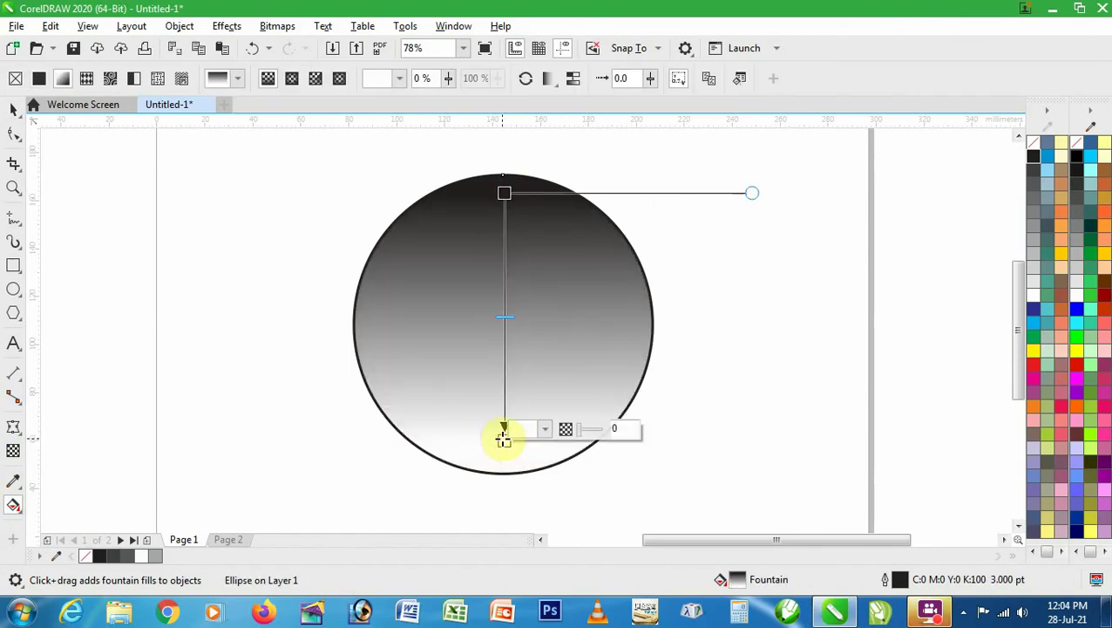
click(1032, 185)
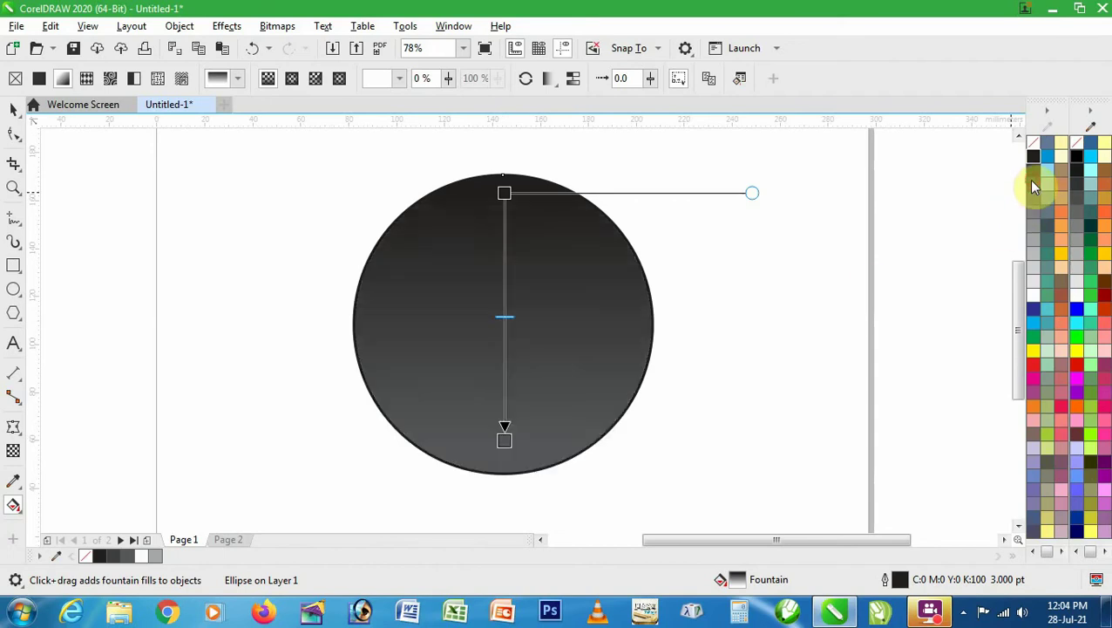
Change the circle's fill to an elliptical fountain with its lighter dark-grey centre near the top
click(290, 78)
drag(504, 319, 504, 225)
key(space)
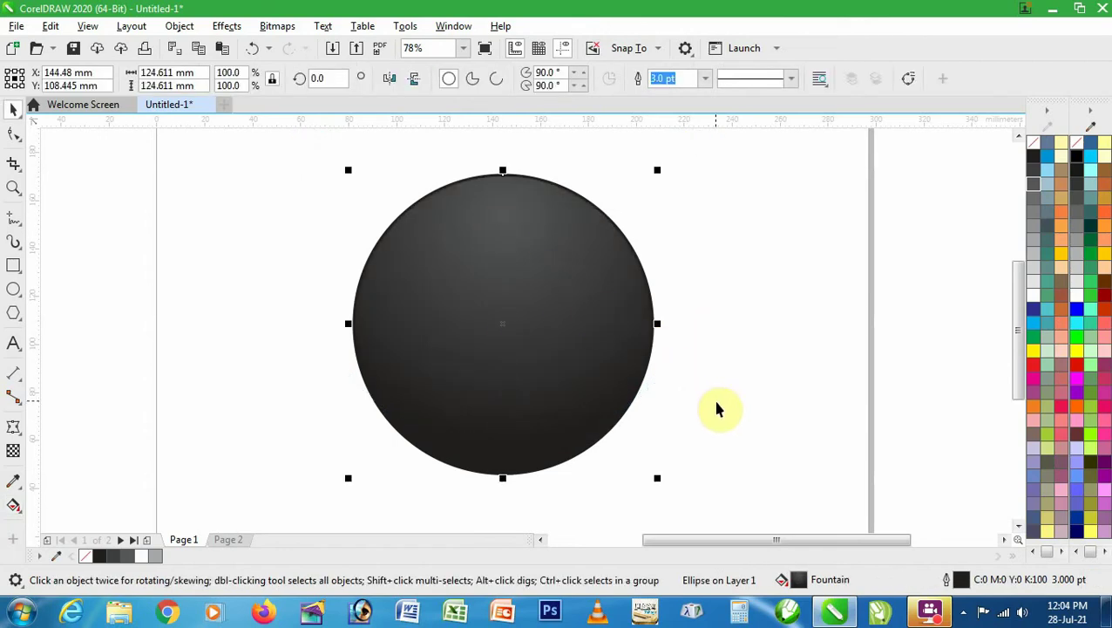
Paste a copy of the circle in place and shrink it about its centre to about 100 mm in diameter
key(Escape)
double_click(552, 364)
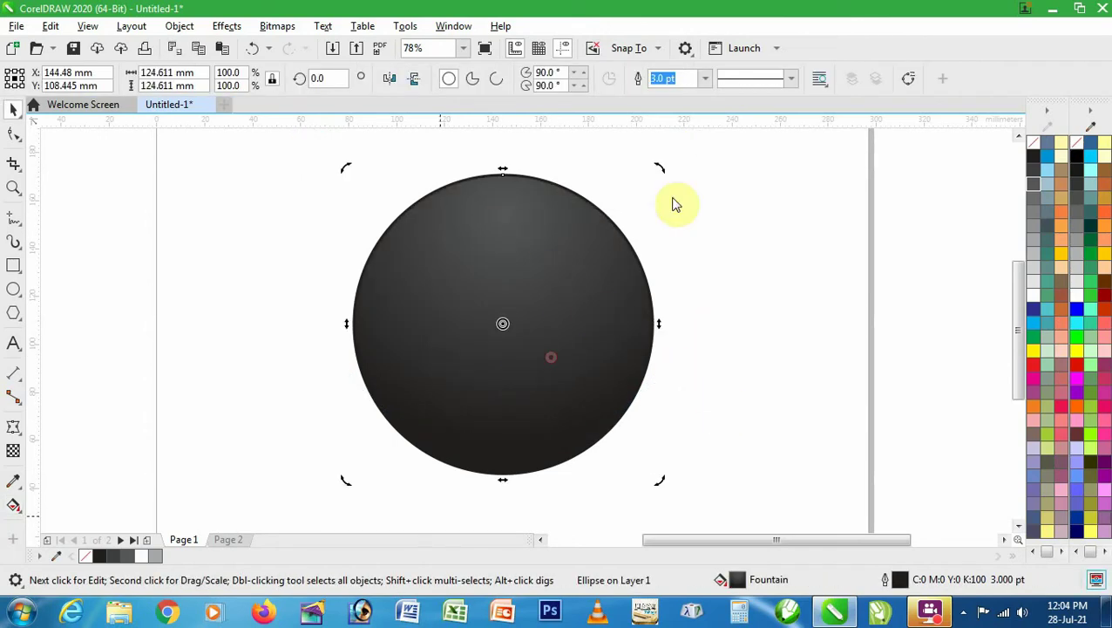
click(63, 29)
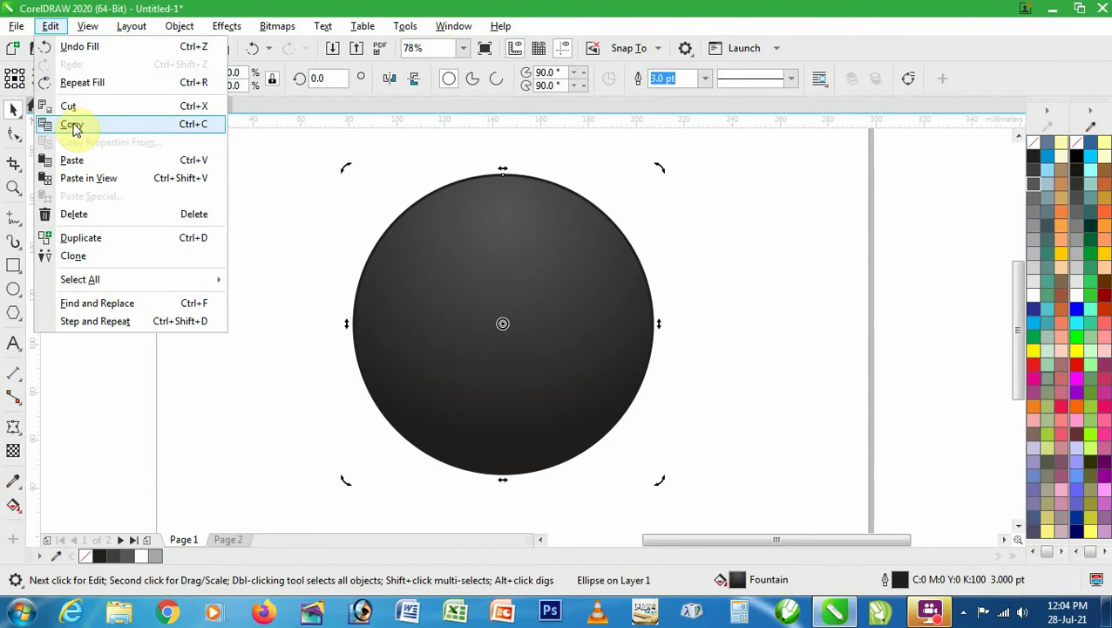
click(74, 128)
click(51, 25)
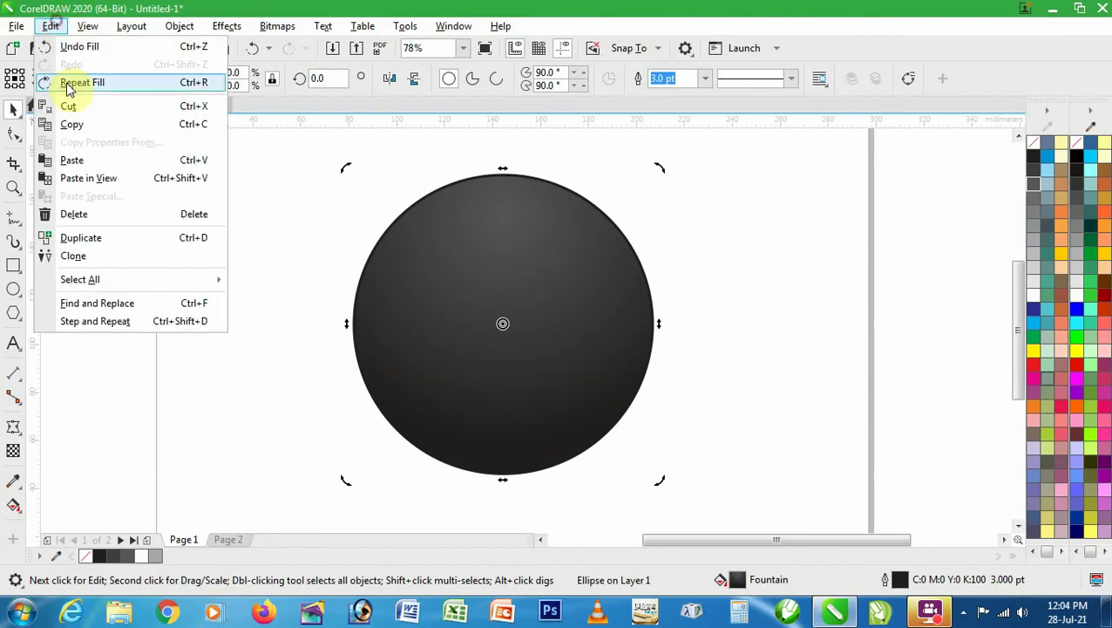
click(77, 160)
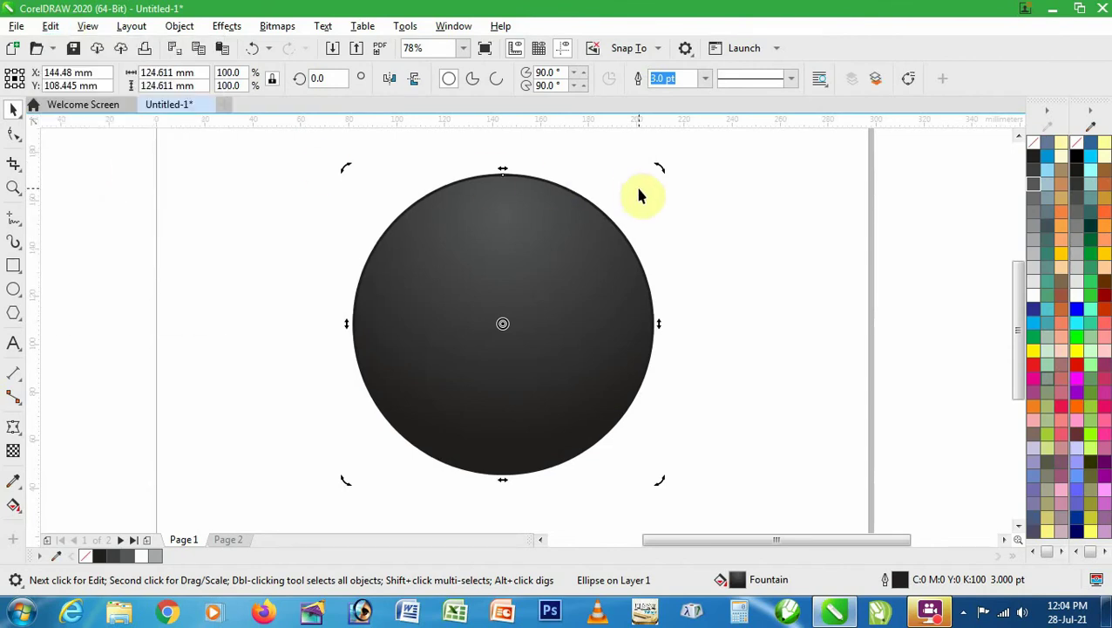
click(573, 228)
key(g)
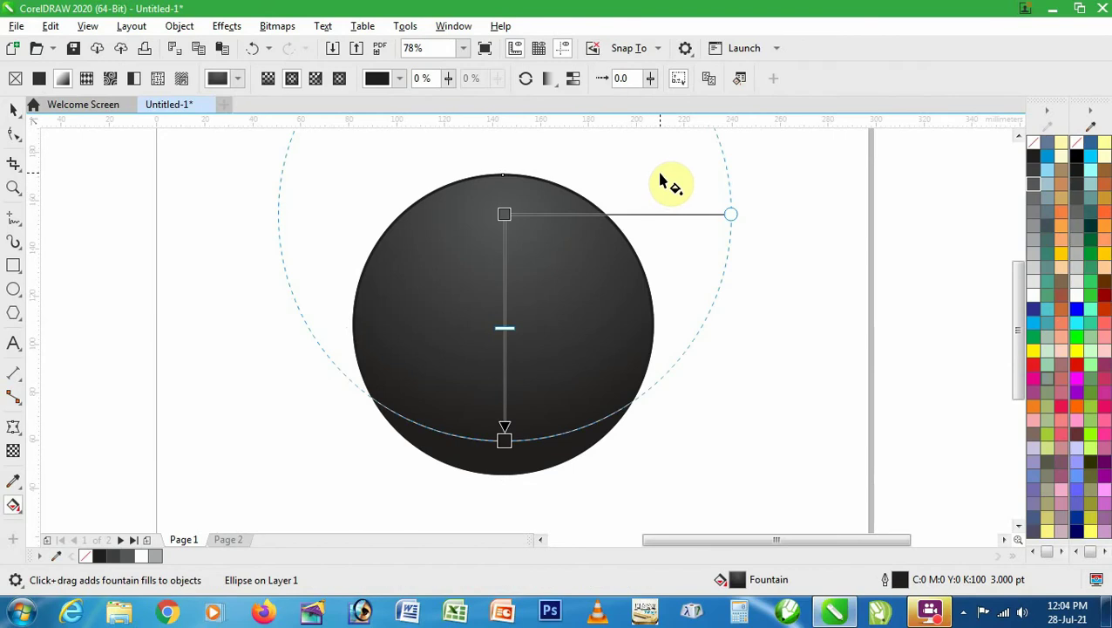
key(space)
drag(660, 172, 642, 199)
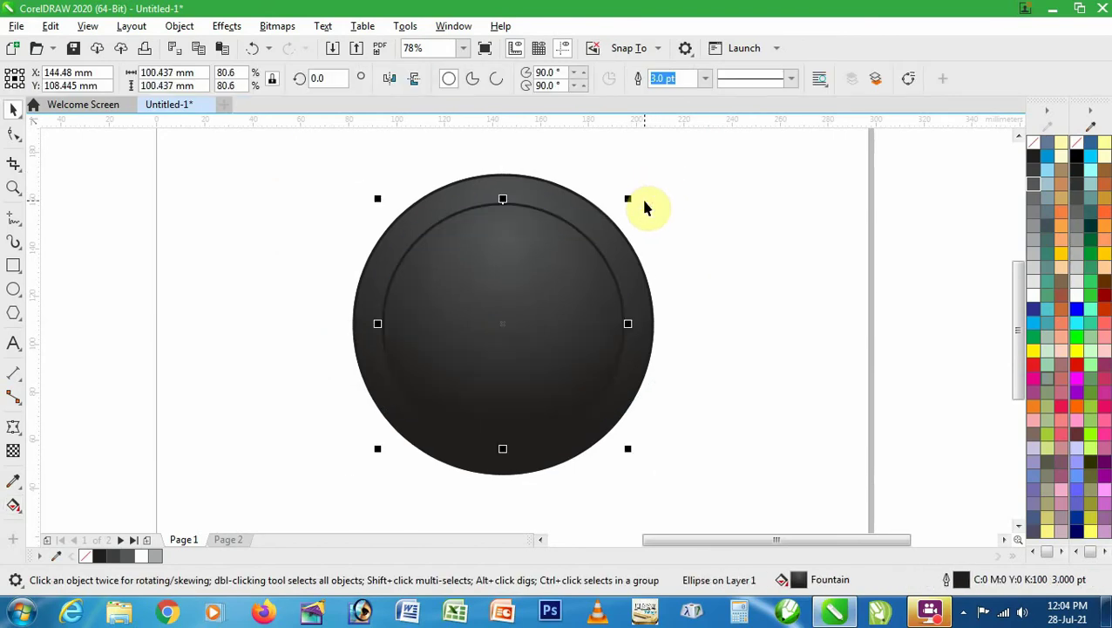
Fill the inner circle white and give it a dark grey outline
click(1034, 297)
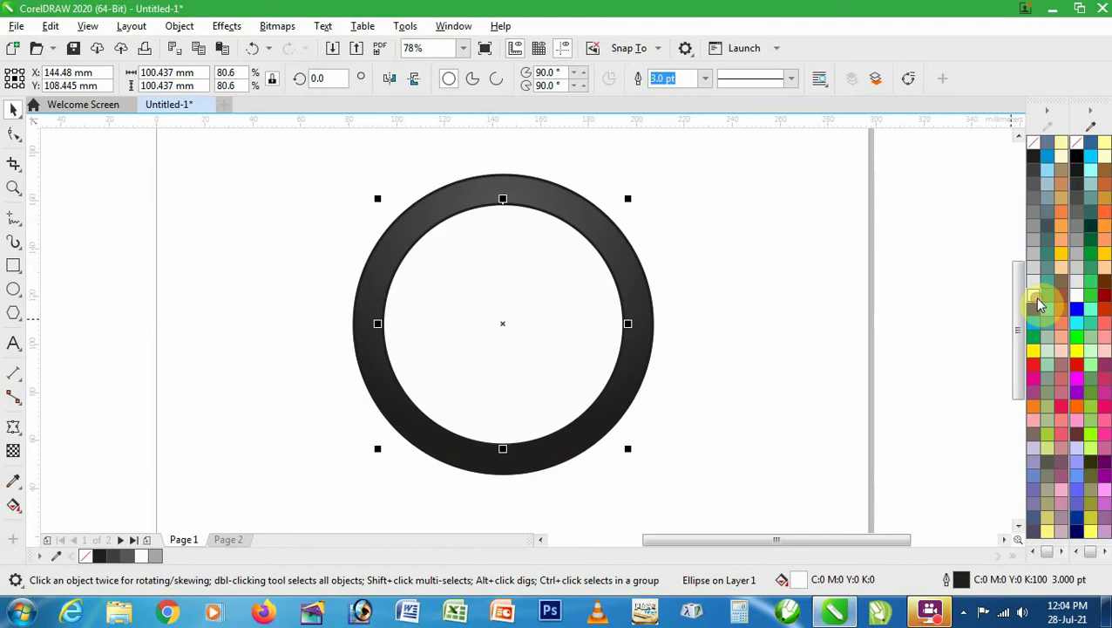
right_click(1036, 189)
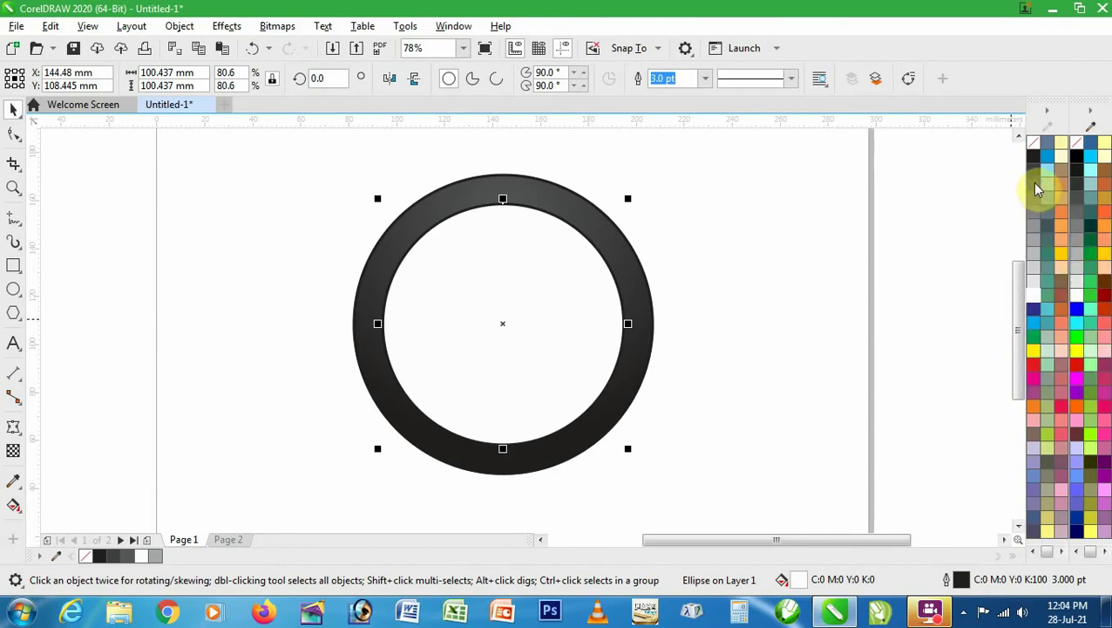
click(741, 257)
Place a copy of the large gradient circle left of the ring, without an outline and shrunk to about 6.3 mm in diameter
double_click(633, 268)
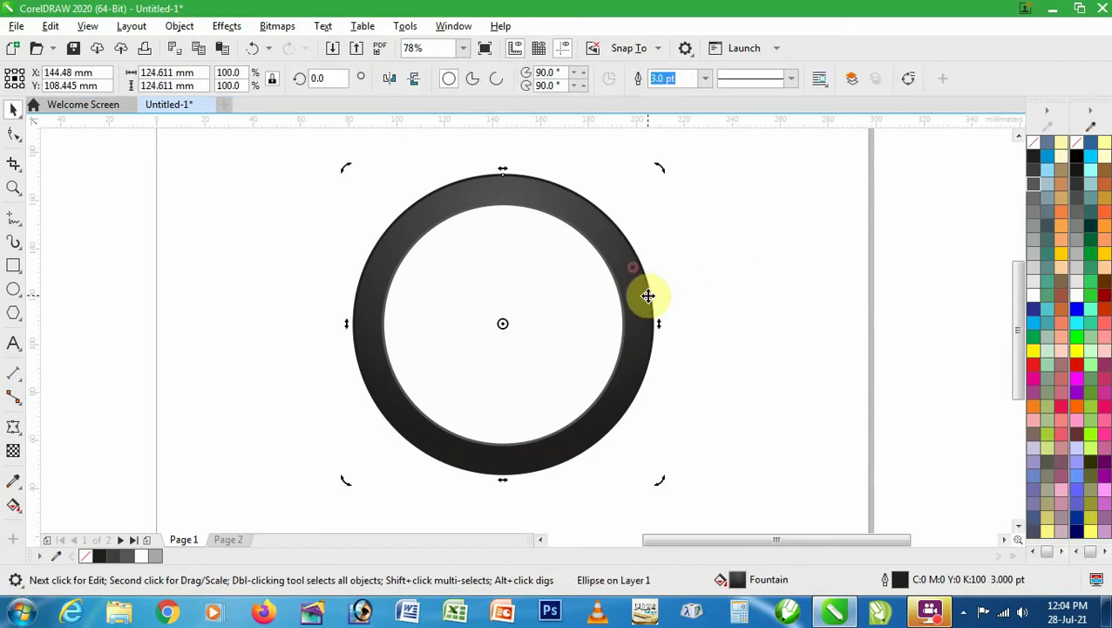
drag(647, 296, 330, 293)
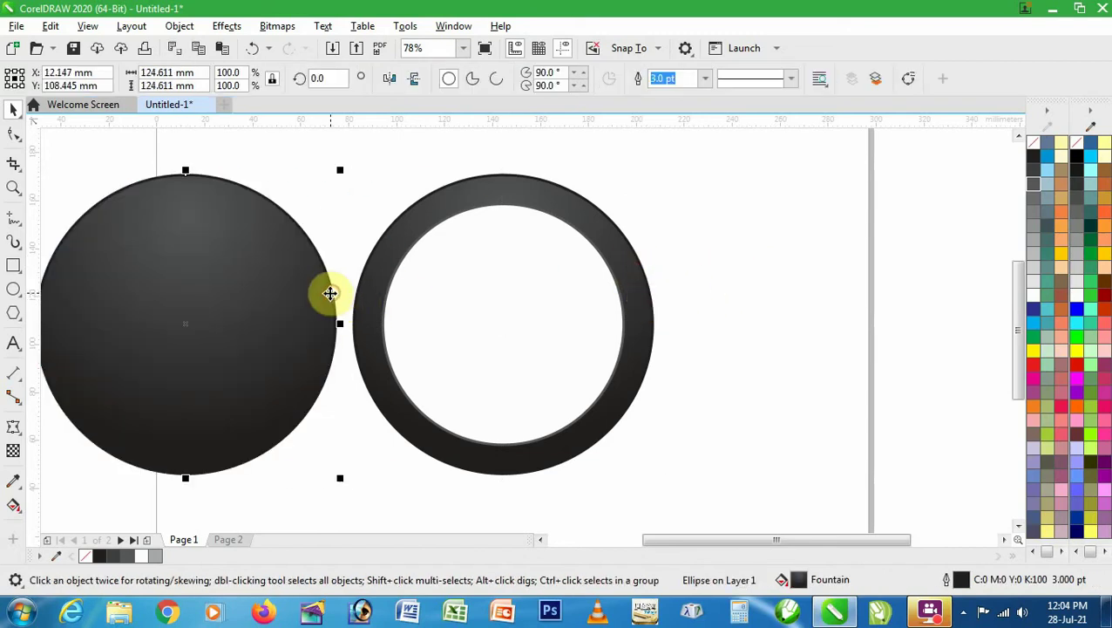
click(704, 79)
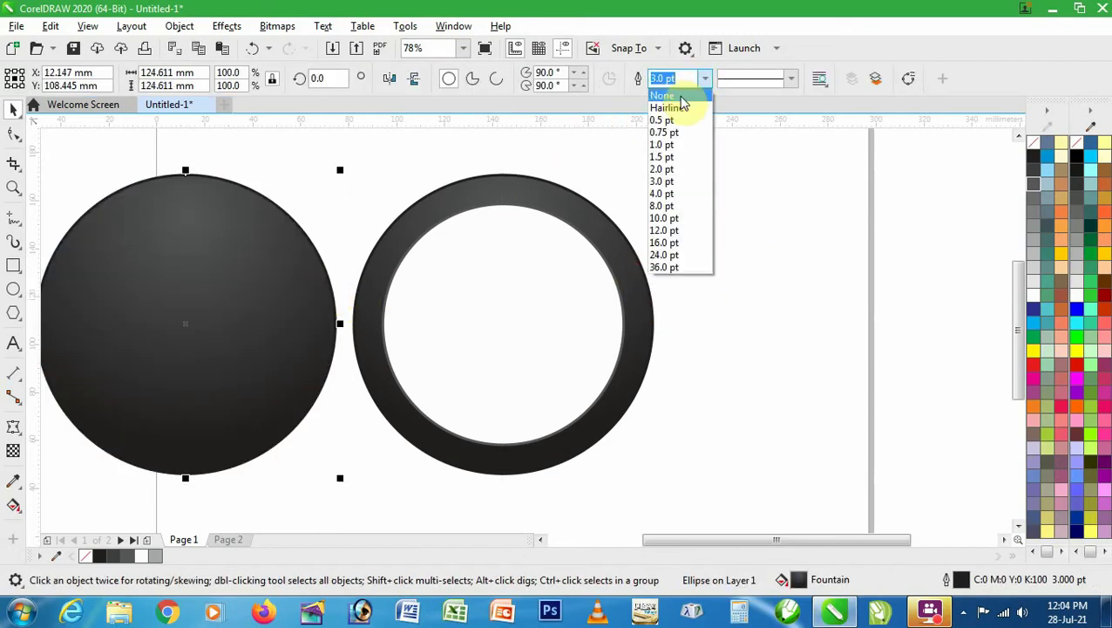
click(662, 95)
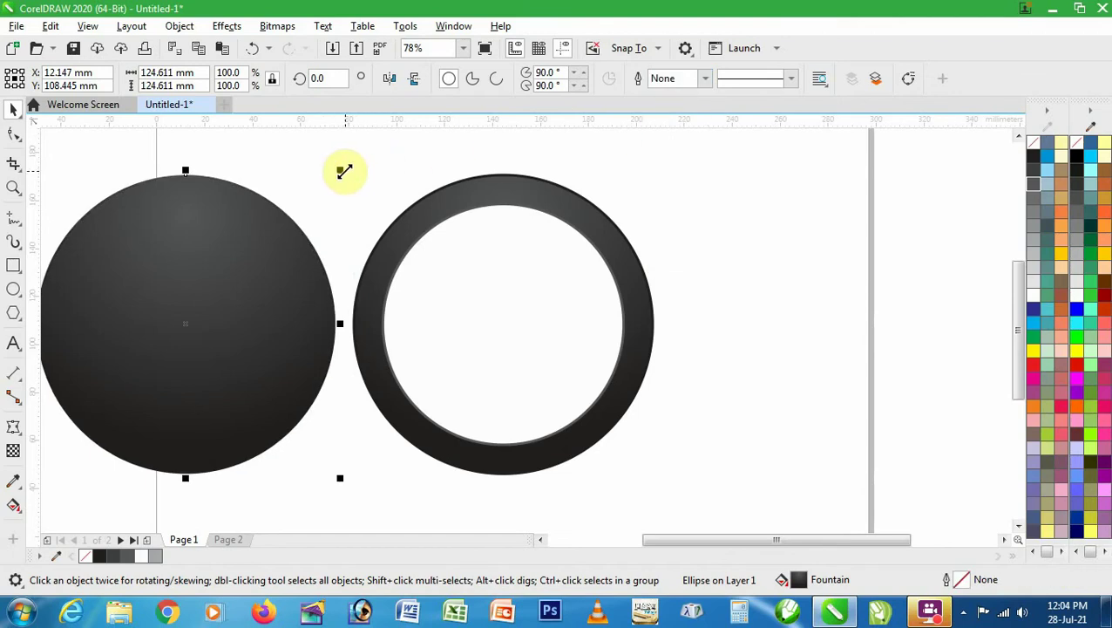
drag(344, 171, 254, 318)
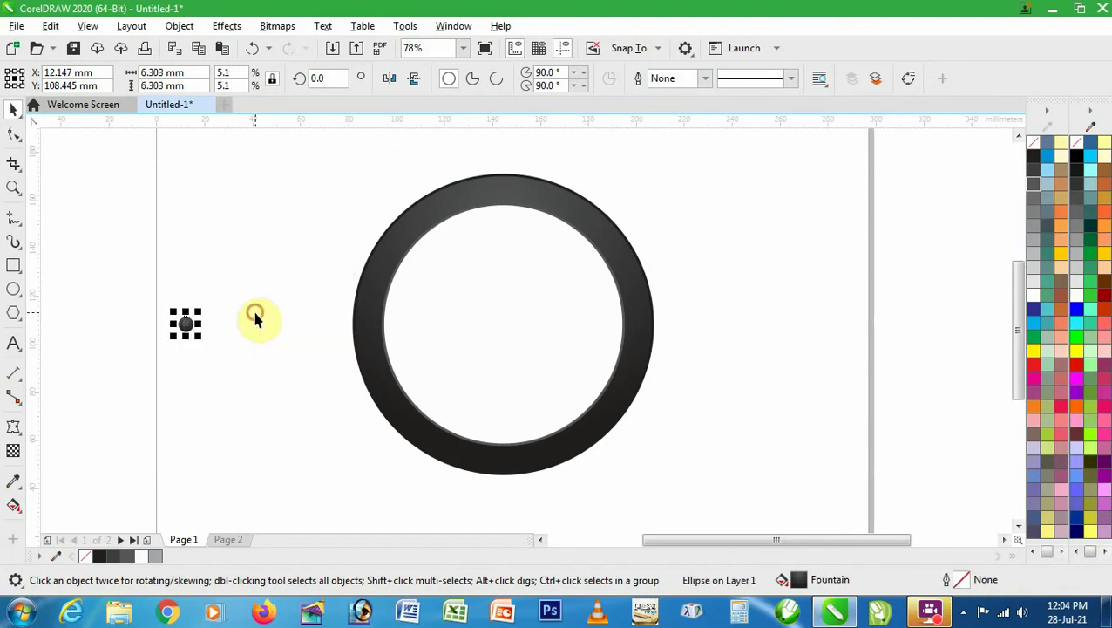
Paste a vertically mirrored copy over the small circle and shrink it about the centre to about 5.2 mm
key(F2)
drag(137, 287, 310, 375)
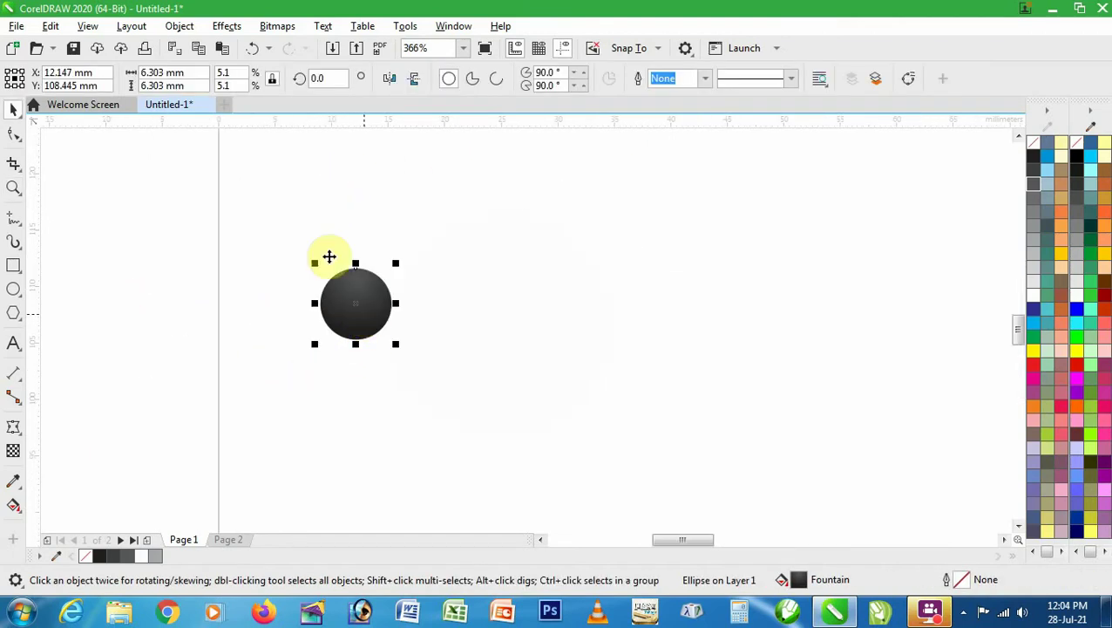
click(51, 26)
click(82, 124)
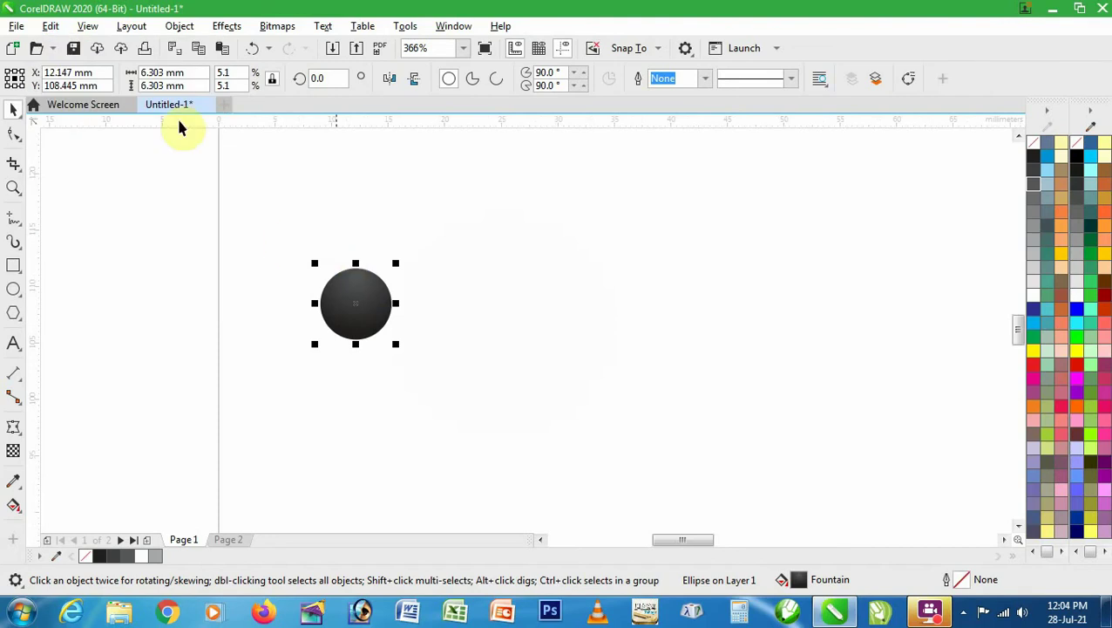
click(53, 26)
click(79, 159)
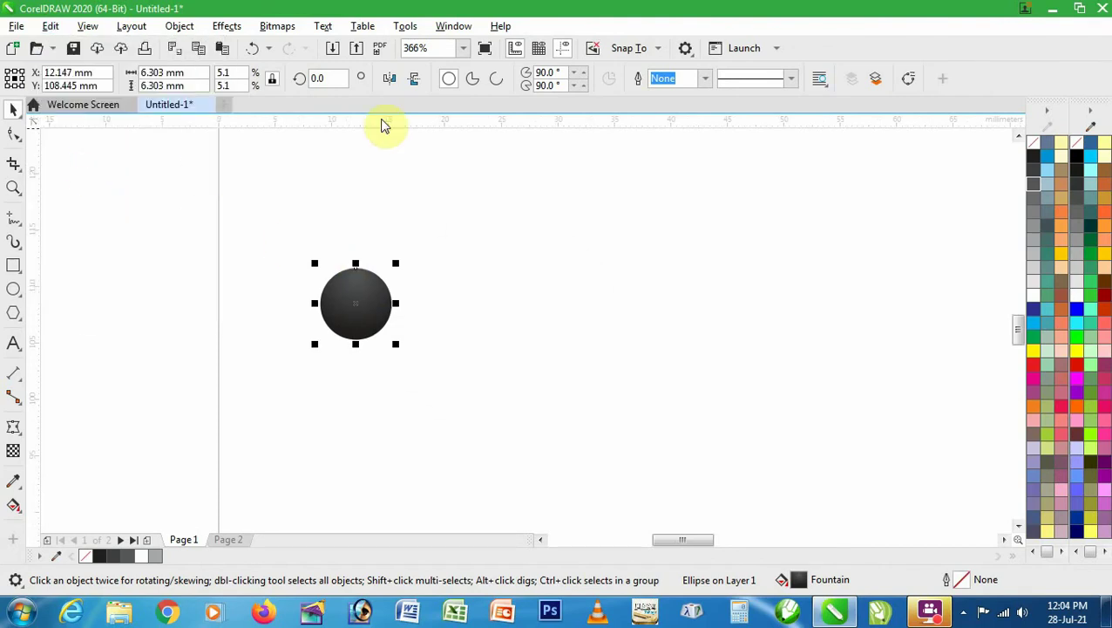
click(414, 80)
drag(396, 262, 392, 268)
key(z)
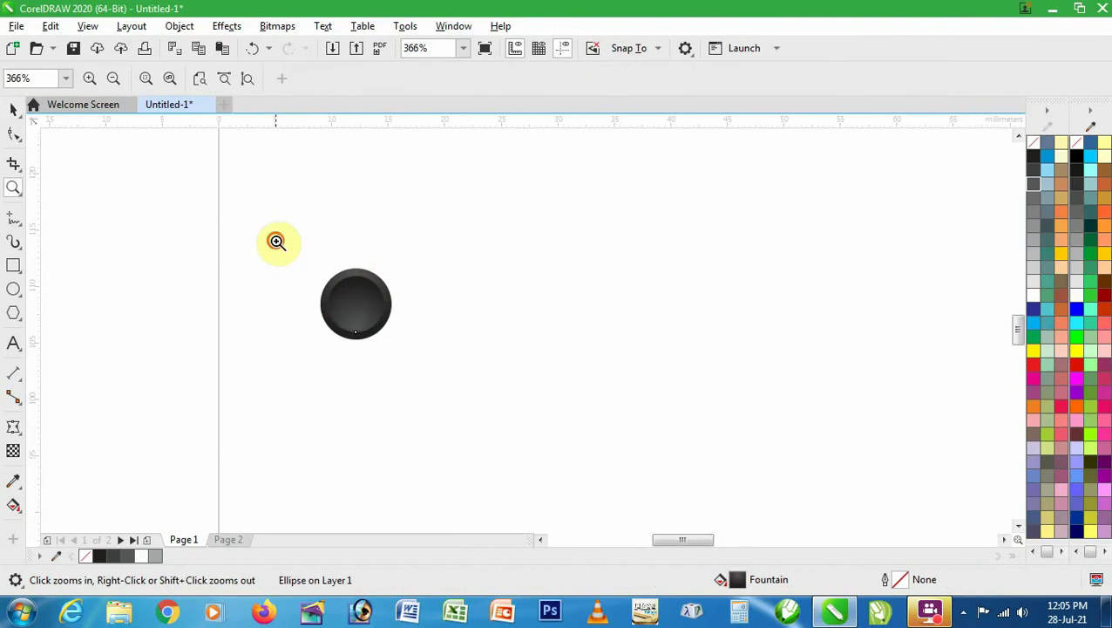
drag(276, 240, 411, 345)
key(space)
drag(684, 256, 694, 252)
Paste a vertically mirrored copy of the inner small circle and shrink it slightly about the centre to form a button face
click(49, 27)
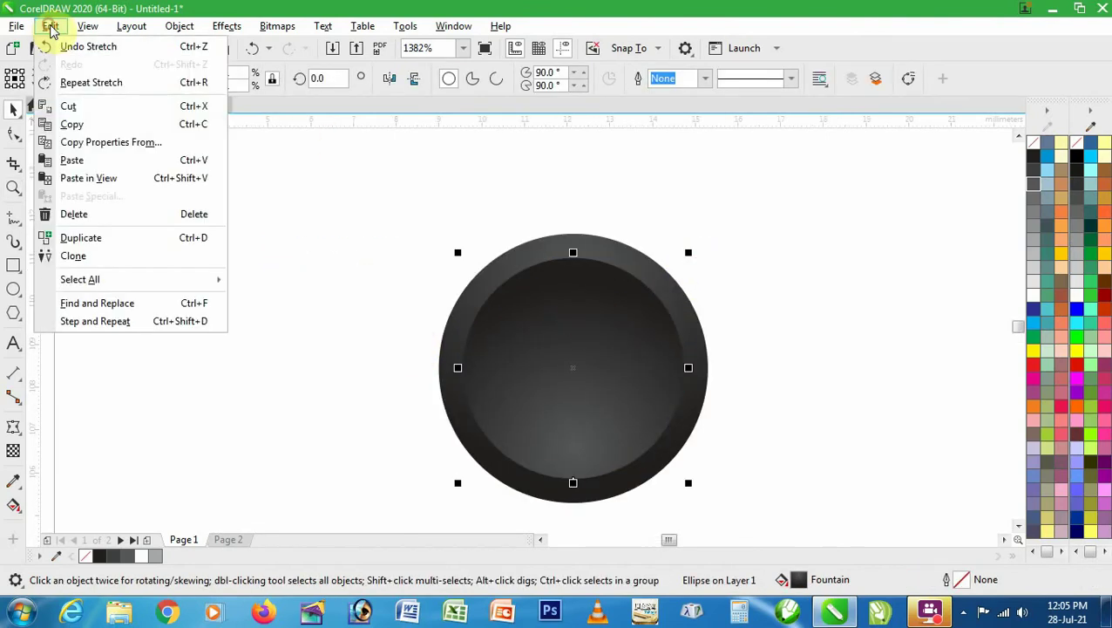
click(71, 123)
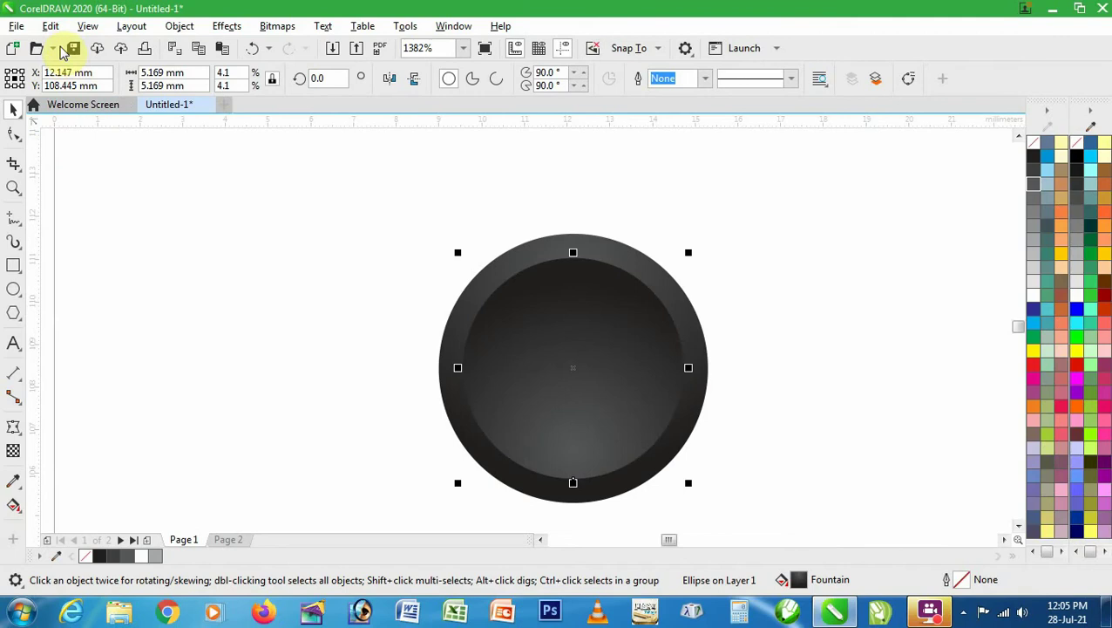
click(49, 27)
click(74, 161)
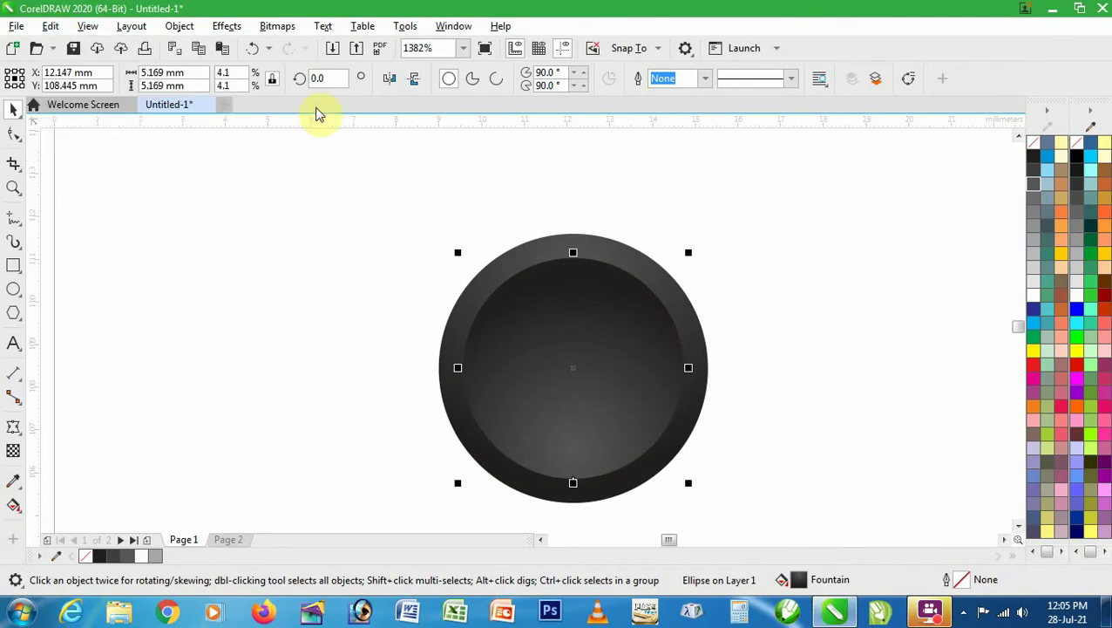
click(415, 79)
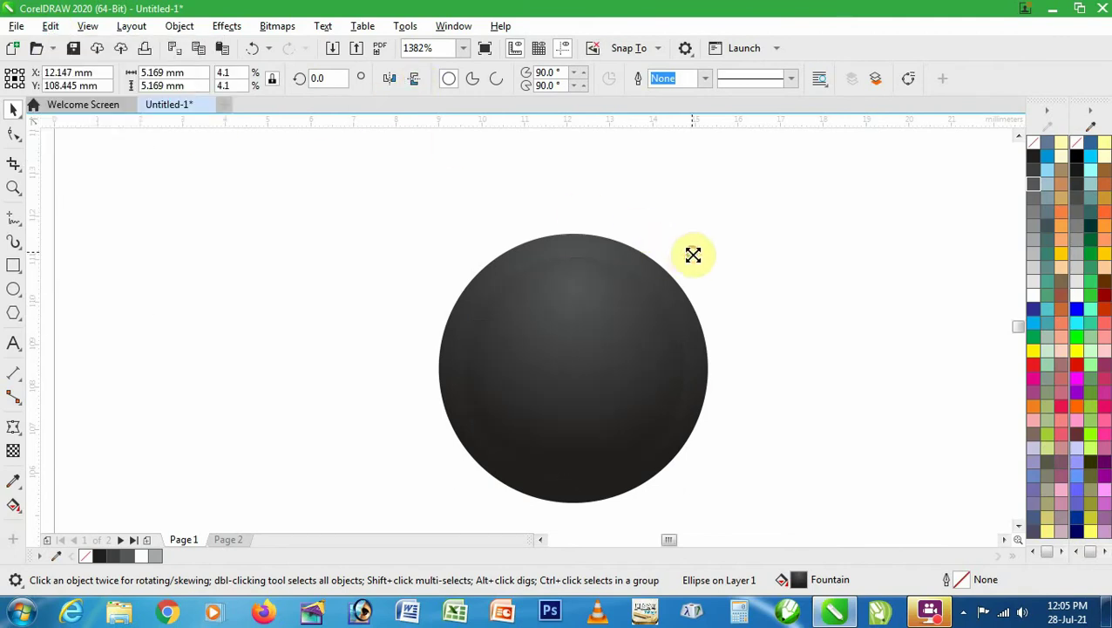
drag(693, 254, 683, 275)
Group the three concentric circles of the small button
drag(279, 196, 759, 532)
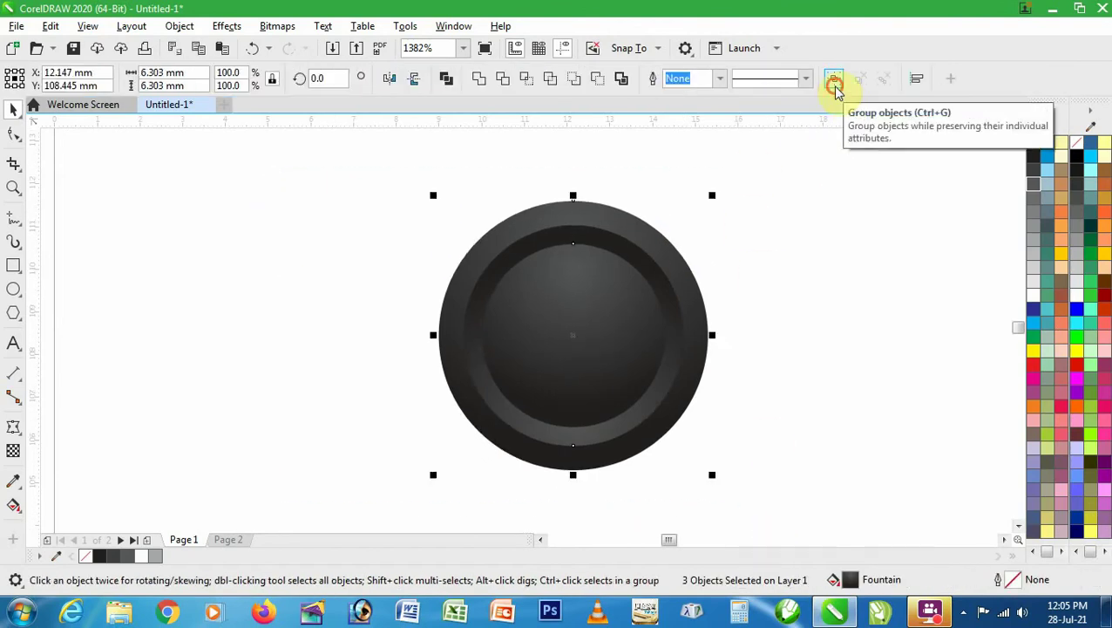
click(835, 87)
click(775, 235)
Draw a narrow vertical rectangle about 5.3 mm wide and 36.8 mm tall to the right of the ring
scroll(558, 330, down, 5)
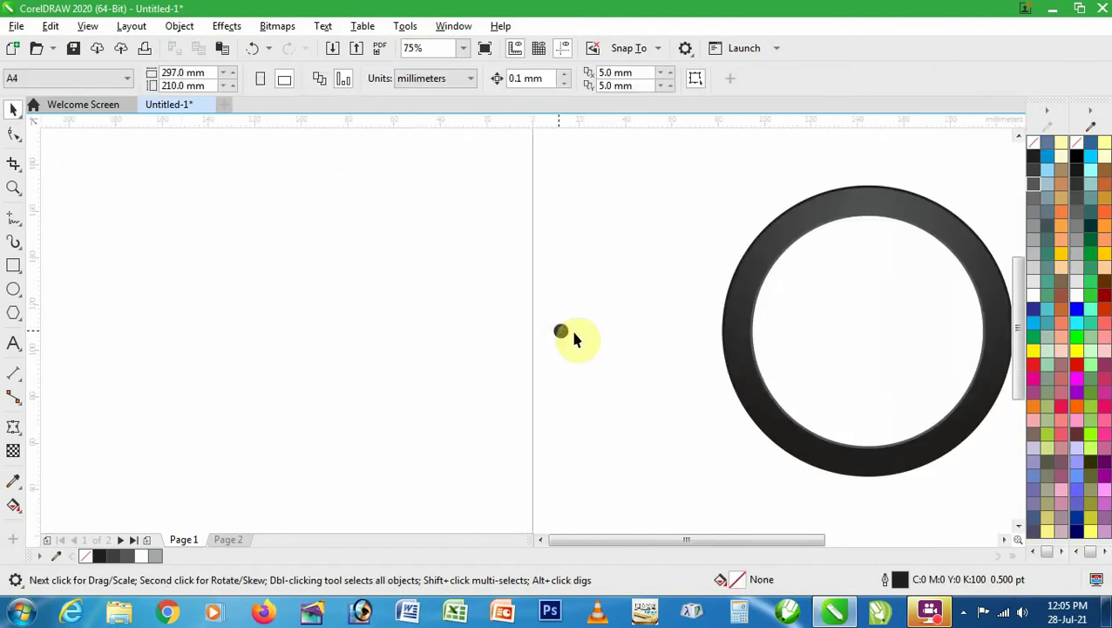
key(F2)
drag(975, 460, 481, 184)
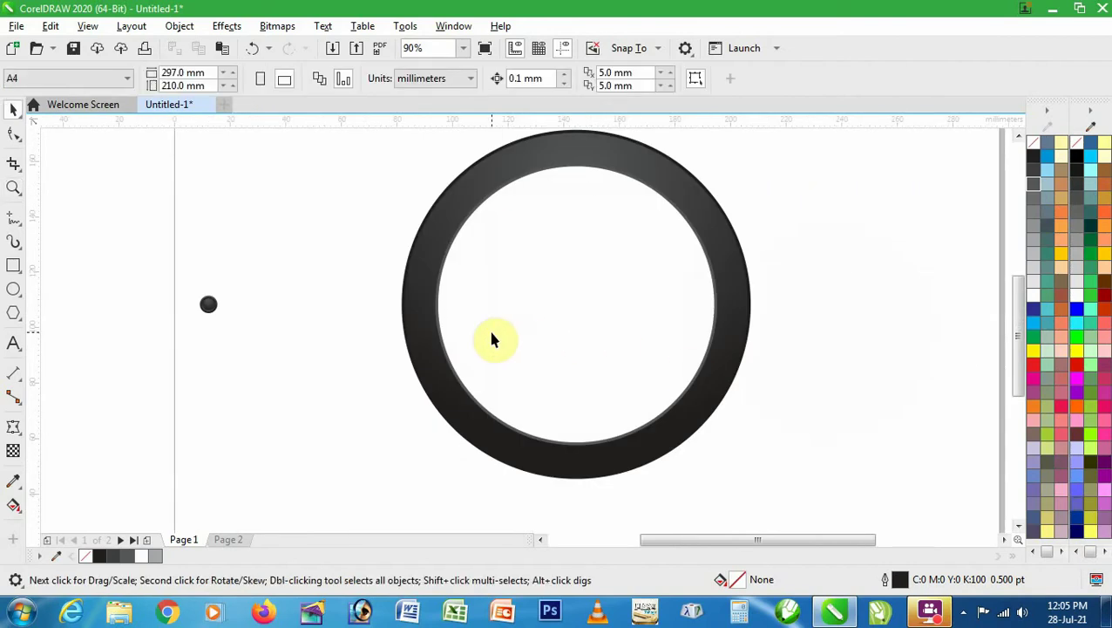
key(h)
drag(447, 330, 428, 340)
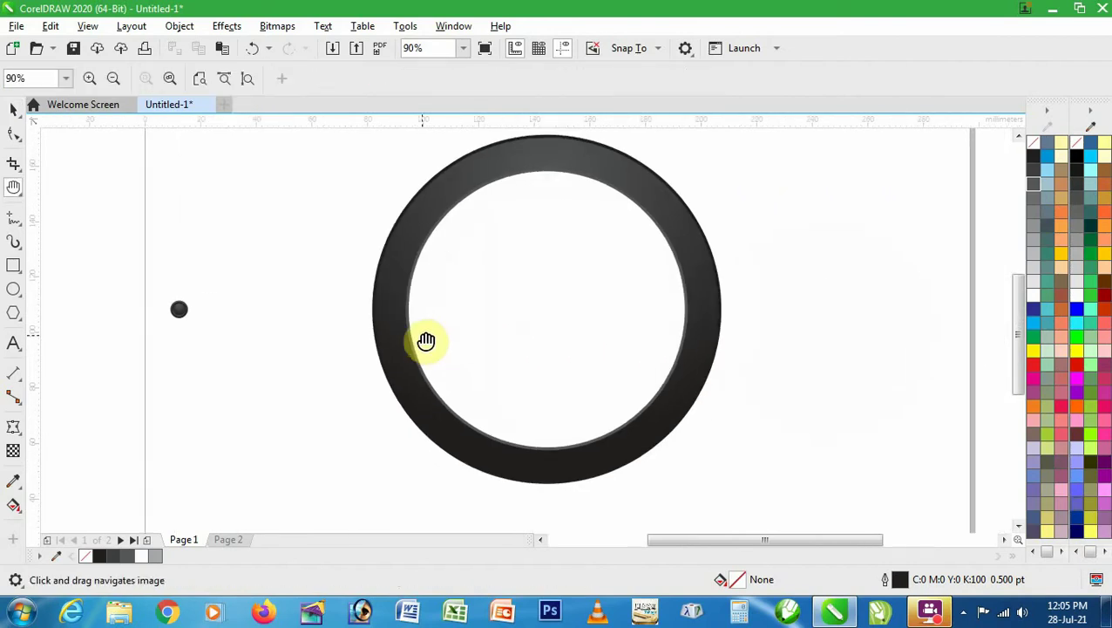
click(14, 264)
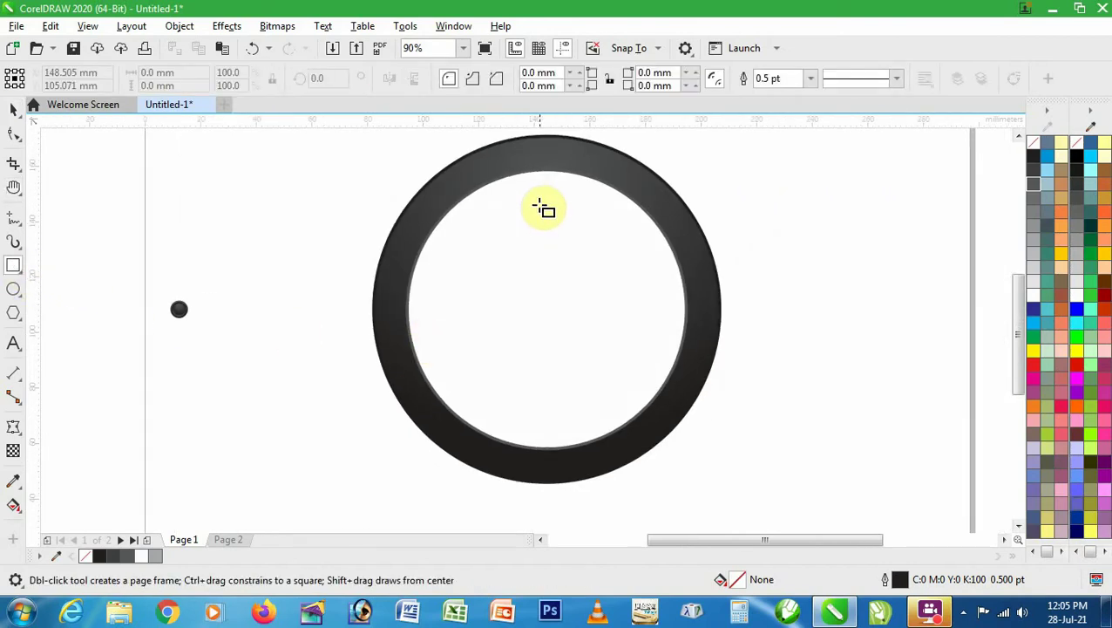
mouse_move(539, 208)
mouse_down()
mouse_move(551, 328)
mouse_move(558, 305)
mouse_move(757, 290)
mouse_move(755, 280)
mouse_move(780, 300)
mouse_up()
key(space)
Place two copies of the narrow rectangle in a row to its right and stretch them upward to about 47.1 mm and 49.2 mm tall
click(794, 307)
click(751, 288)
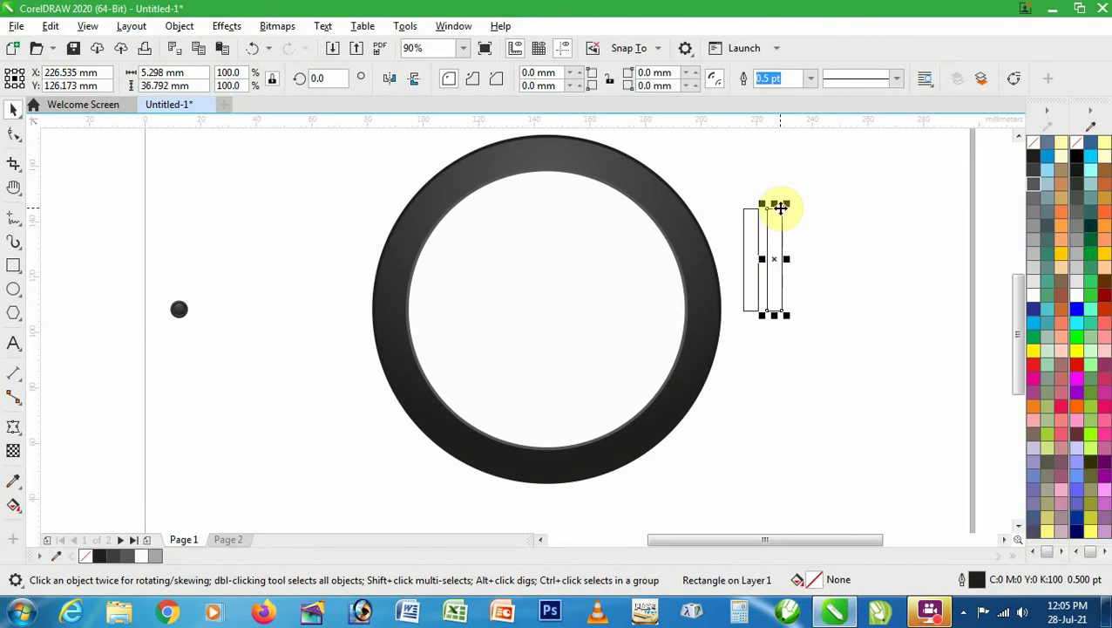
drag(774, 203, 777, 176)
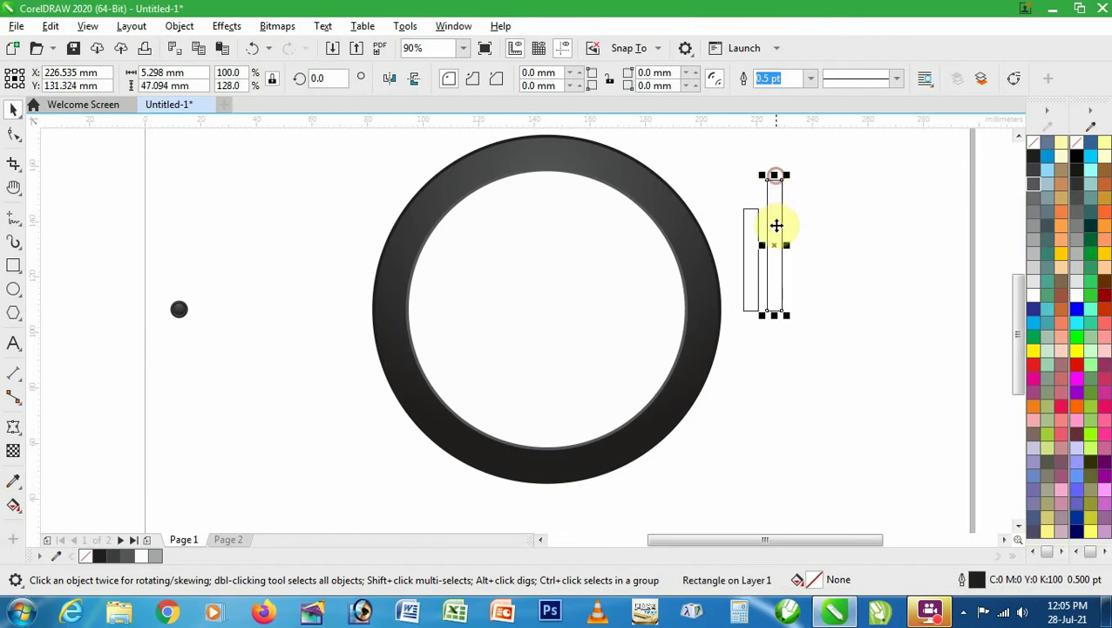
drag(804, 234, 803, 232)
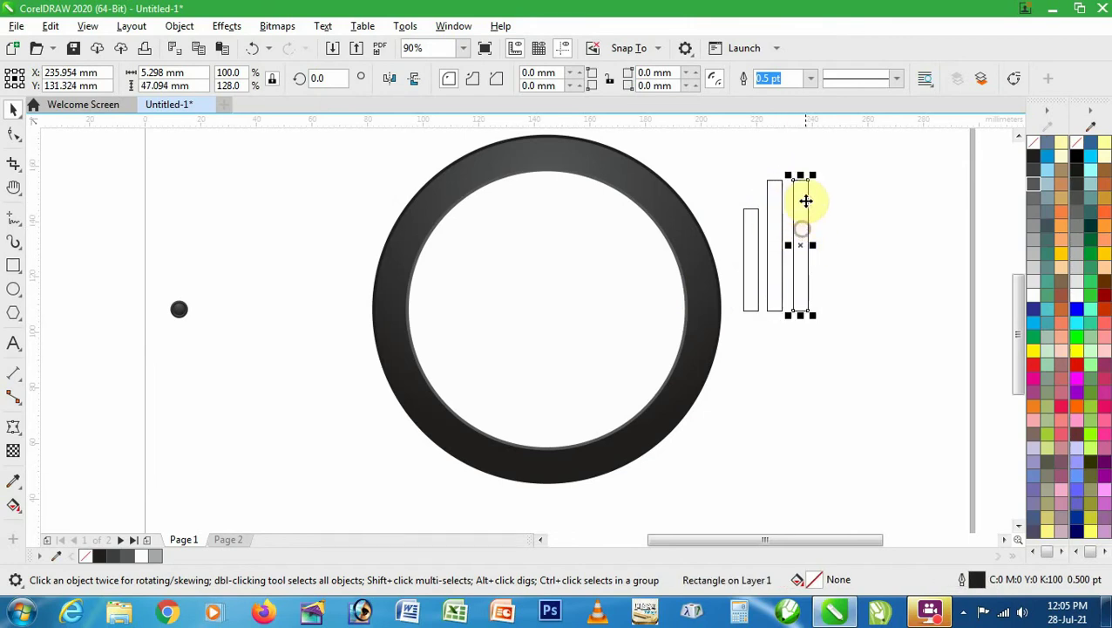
drag(800, 175, 803, 172)
Shorten the first rectangle of the row from its top edge to about 31.1 mm tall
click(852, 218)
key(z)
drag(683, 158, 880, 364)
key(space)
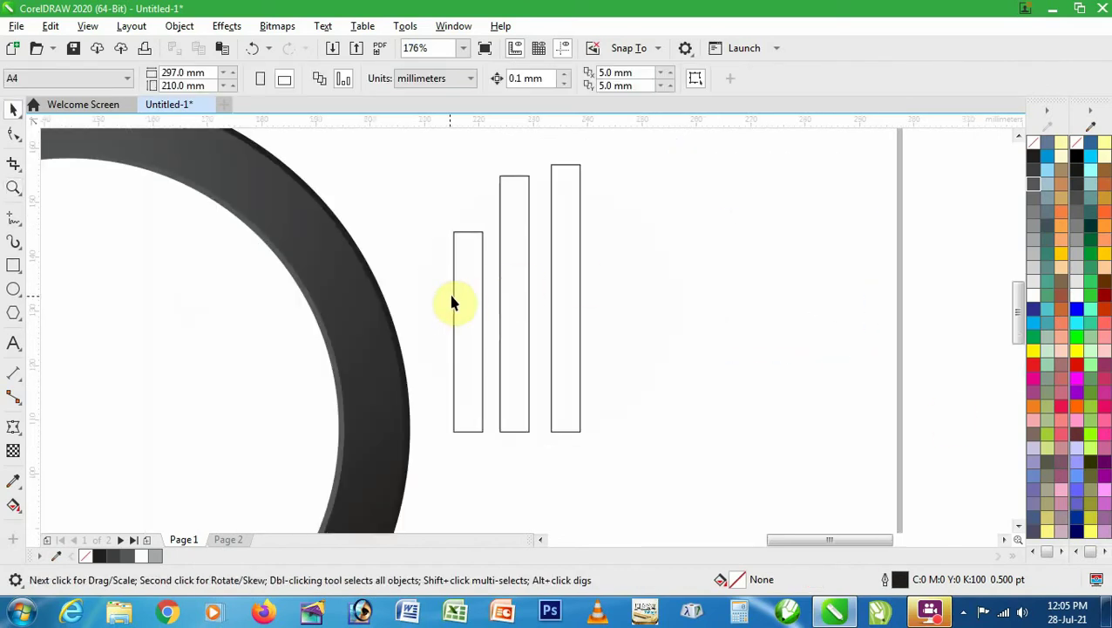
click(471, 231)
drag(472, 228, 471, 260)
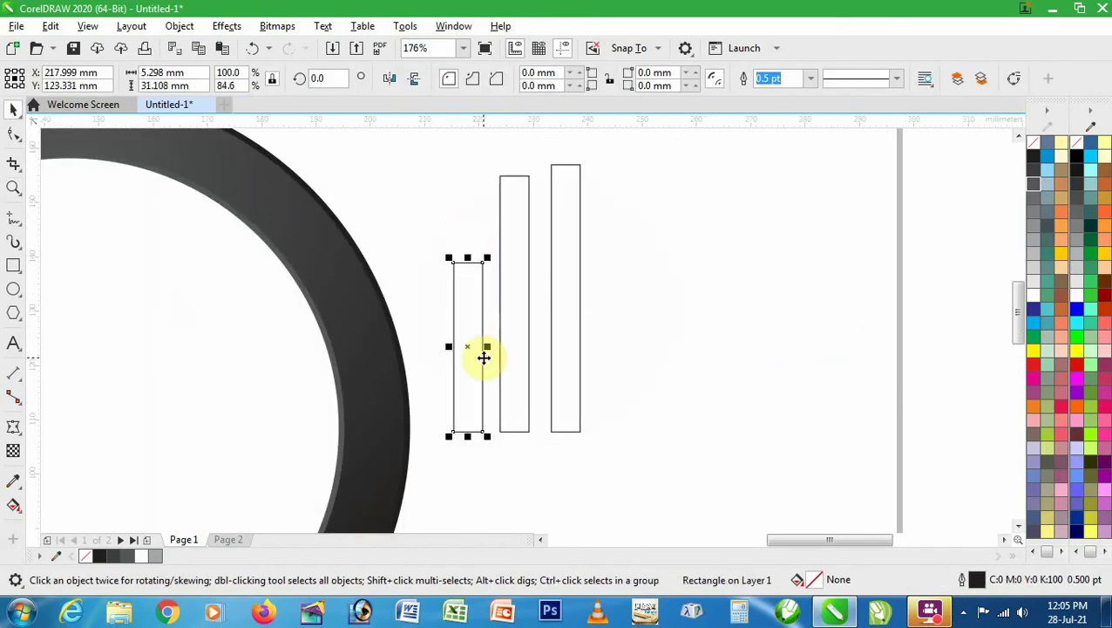
Taper the first and second bars symmetrically toward their tops with a straight-line Envelope
click(11, 428)
click(459, 80)
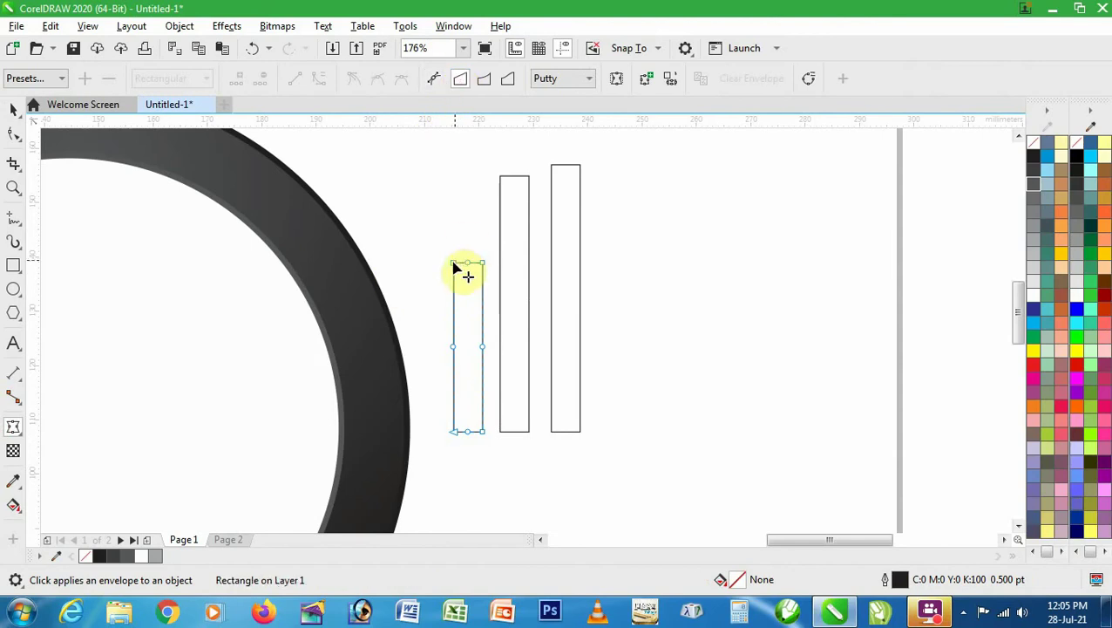
drag(452, 262, 459, 263)
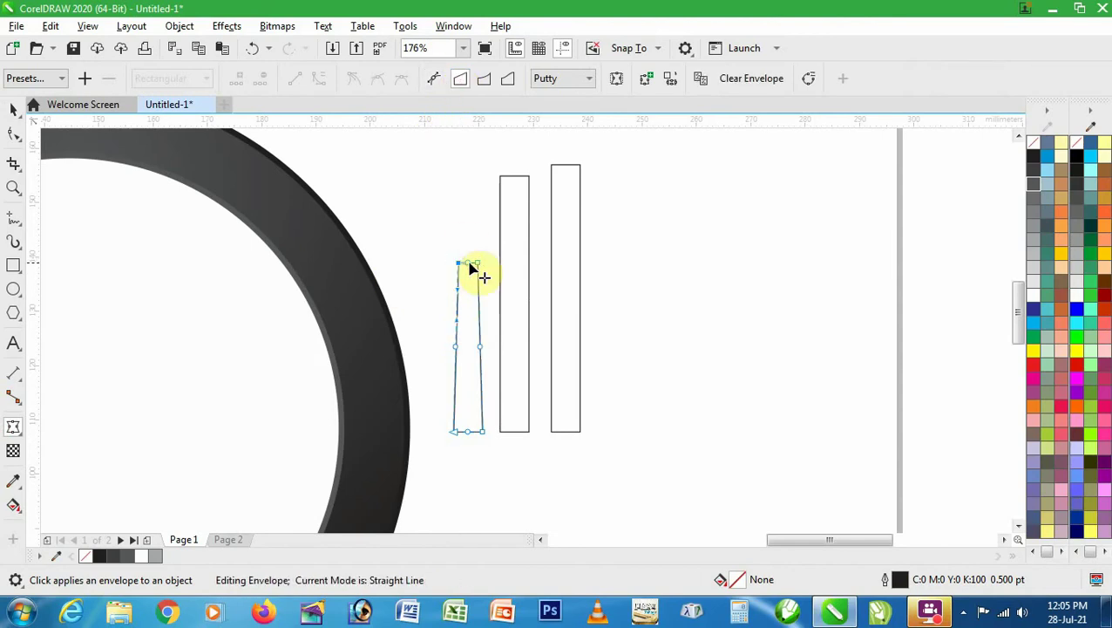
click(509, 255)
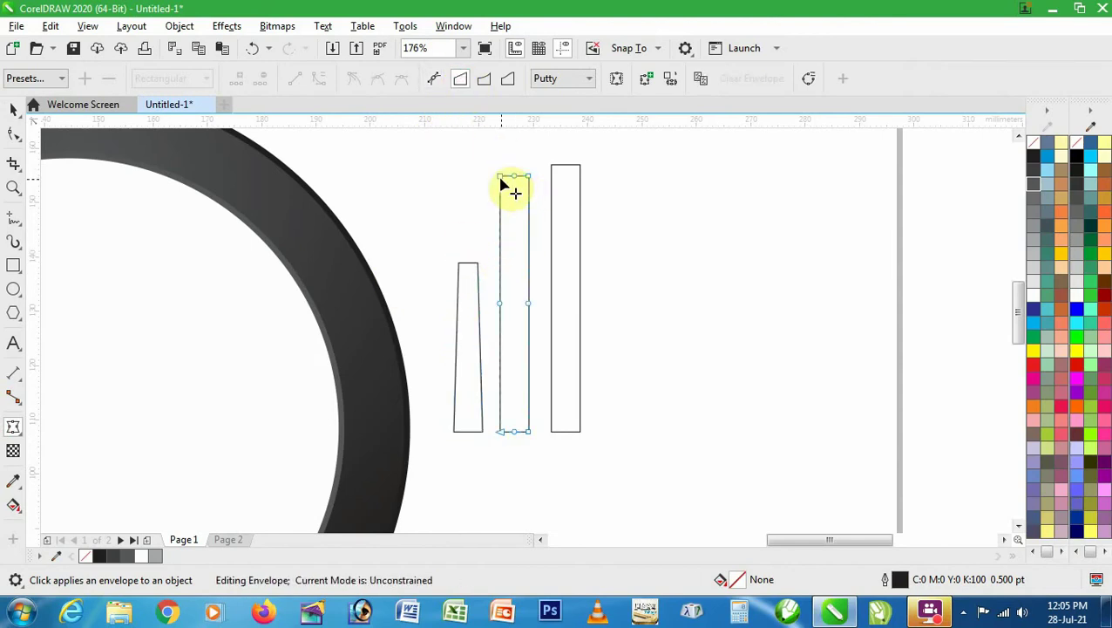
drag(504, 181, 509, 182)
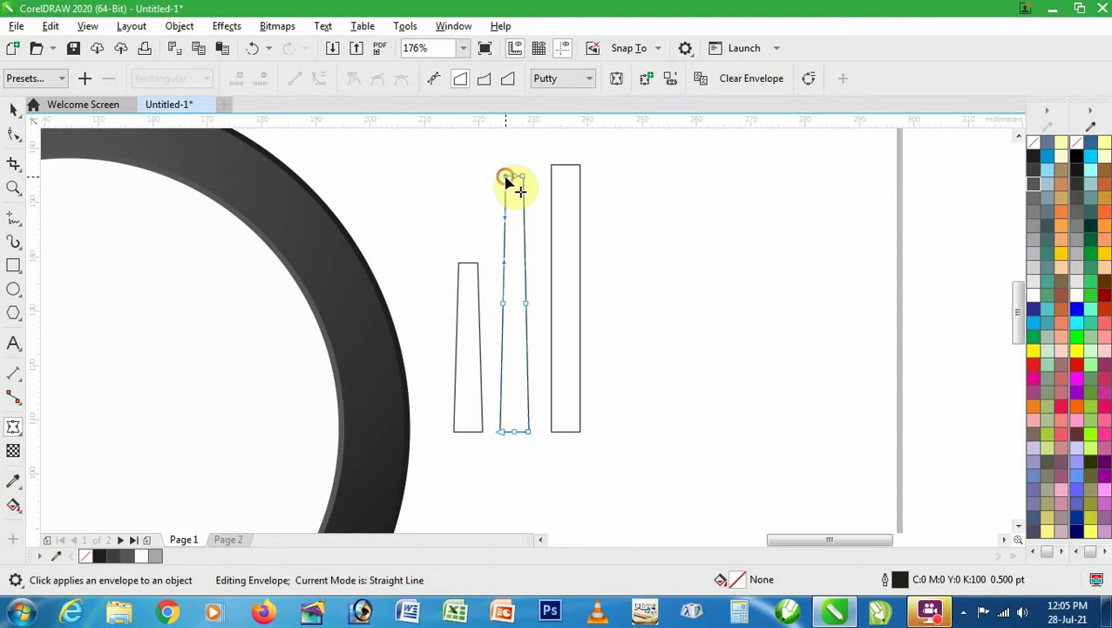
key(space)
click(640, 398)
Narrow the third bar to about 1.1 mm wide and taper it toward its top with a straight-line Envelope
click(563, 334)
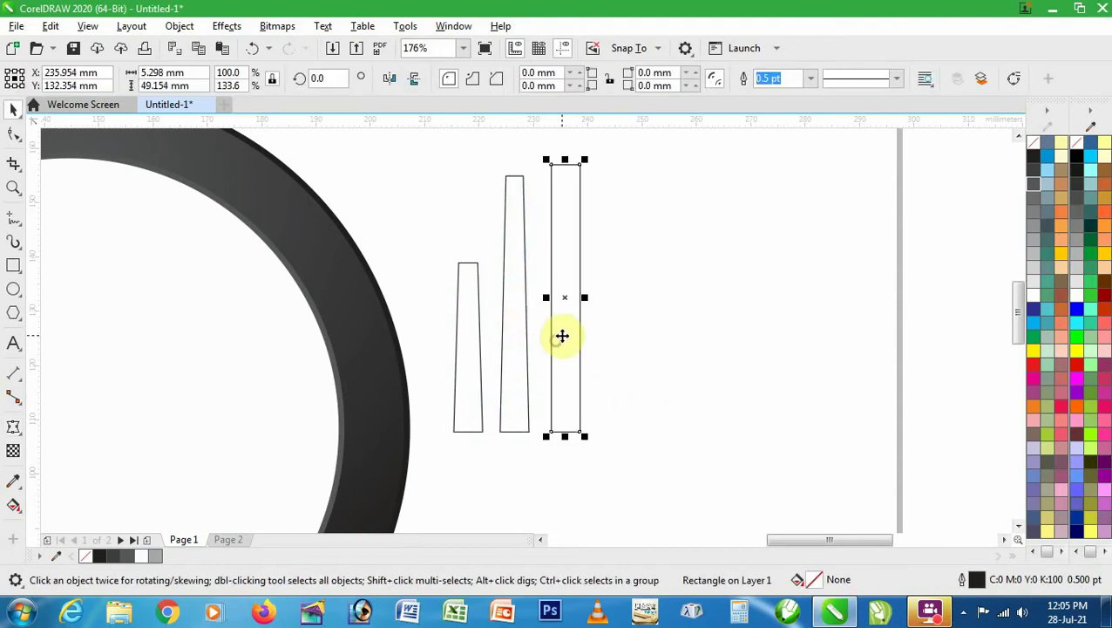
drag(579, 298, 562, 313)
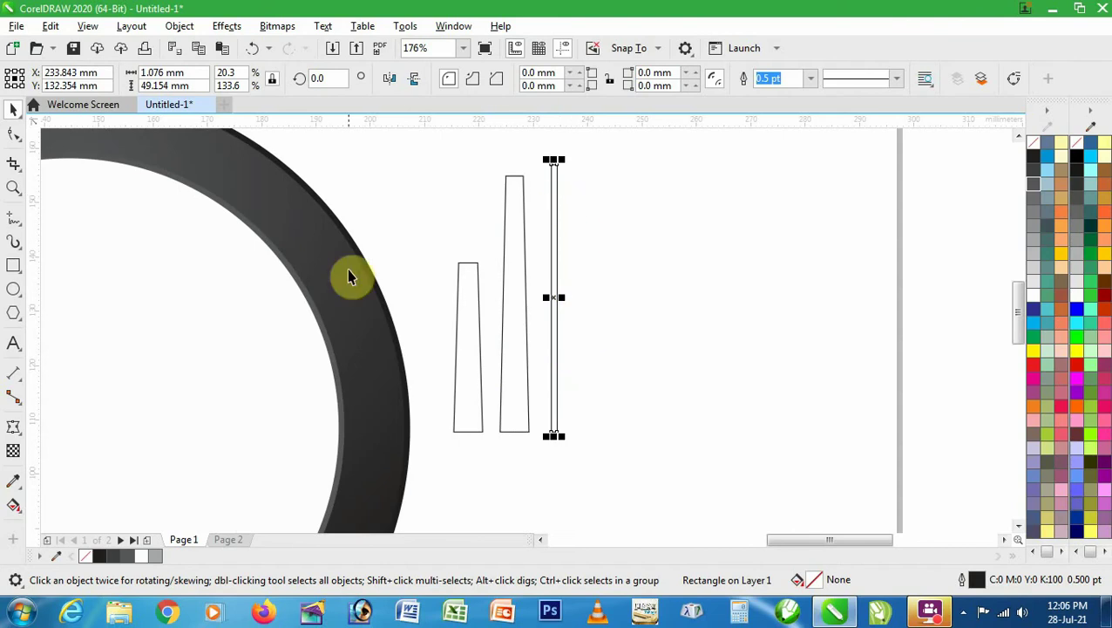
click(13, 426)
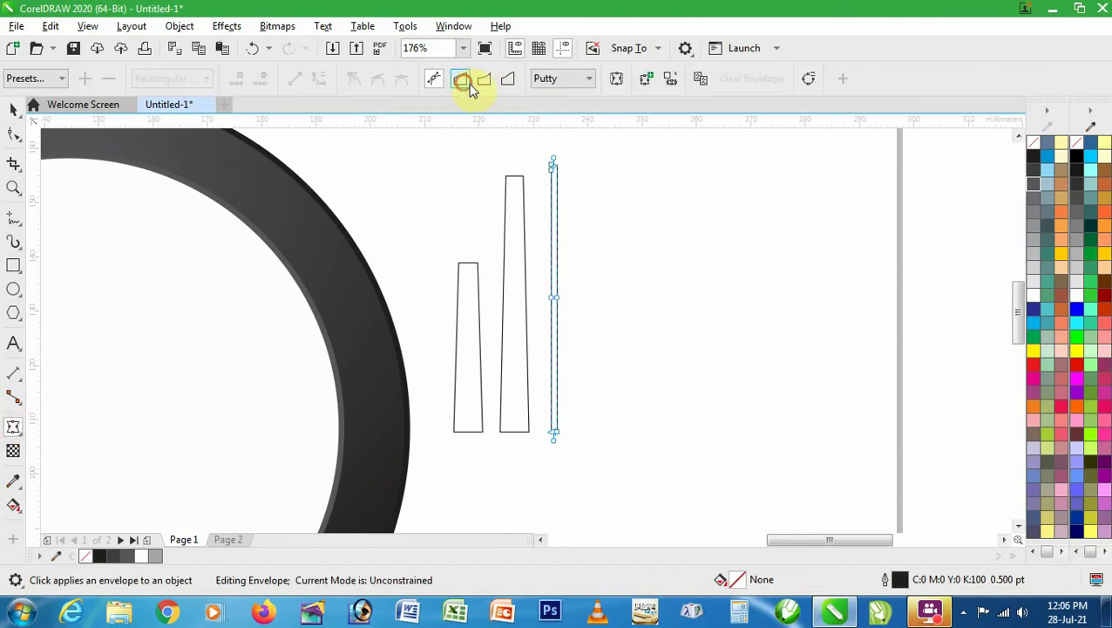
key(z)
scroll(566, 155, up, 5)
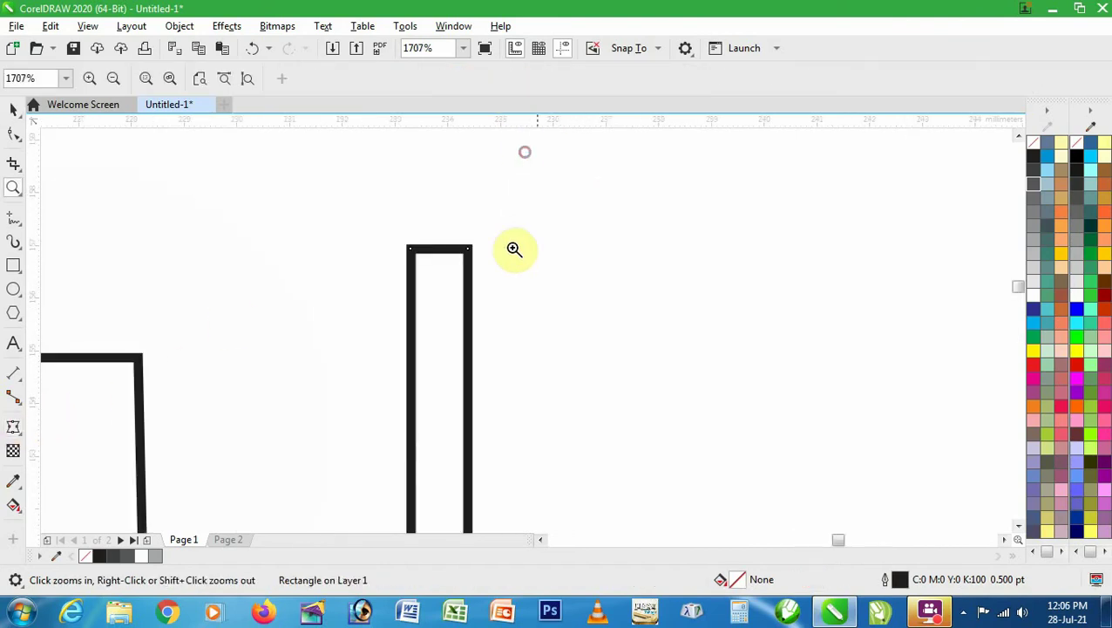
click(12, 426)
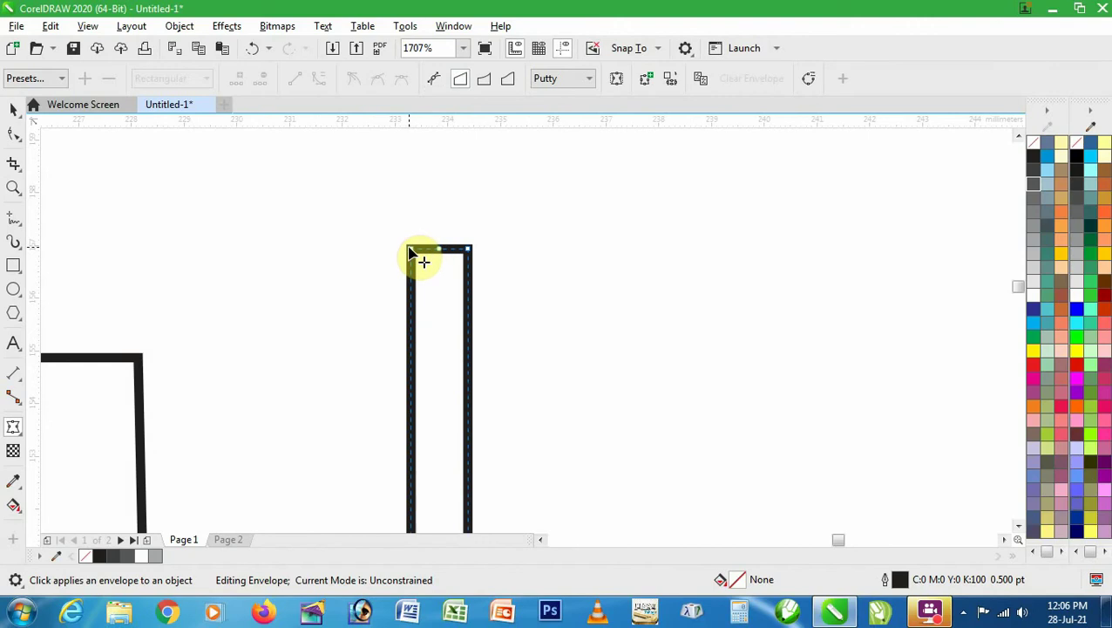
drag(412, 249, 435, 255)
key(space)
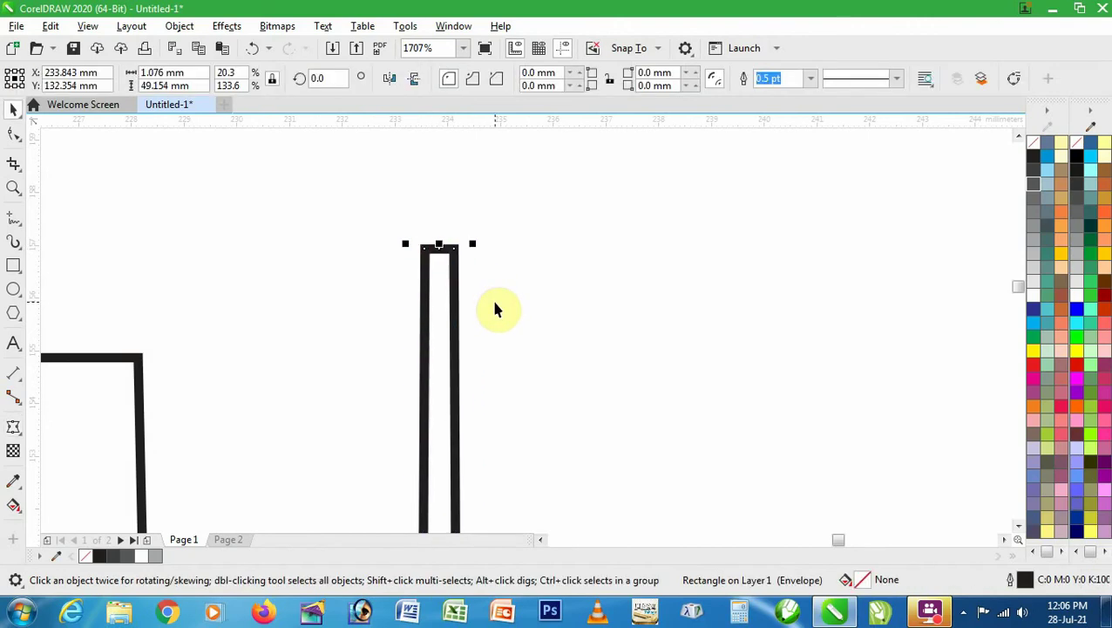
Draw a small rectangle about 1.8 mm wide and 10.6 mm tall over the lower end of the thin bar
scroll(502, 305, down, 5)
key(z)
drag(398, 373, 598, 464)
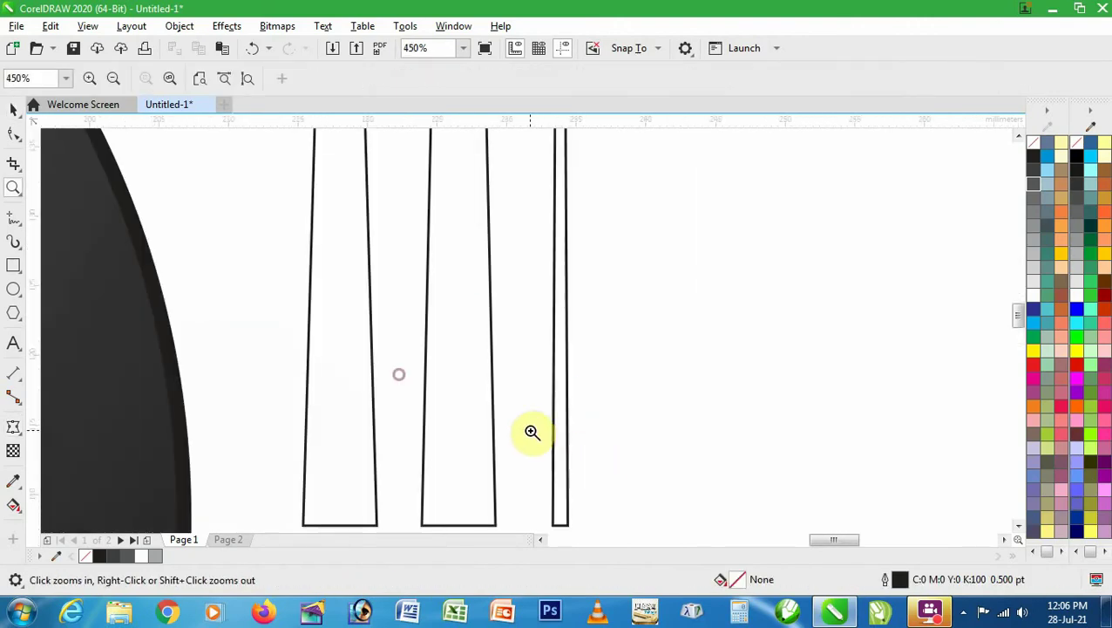
key(space)
key(F7)
key(F6)
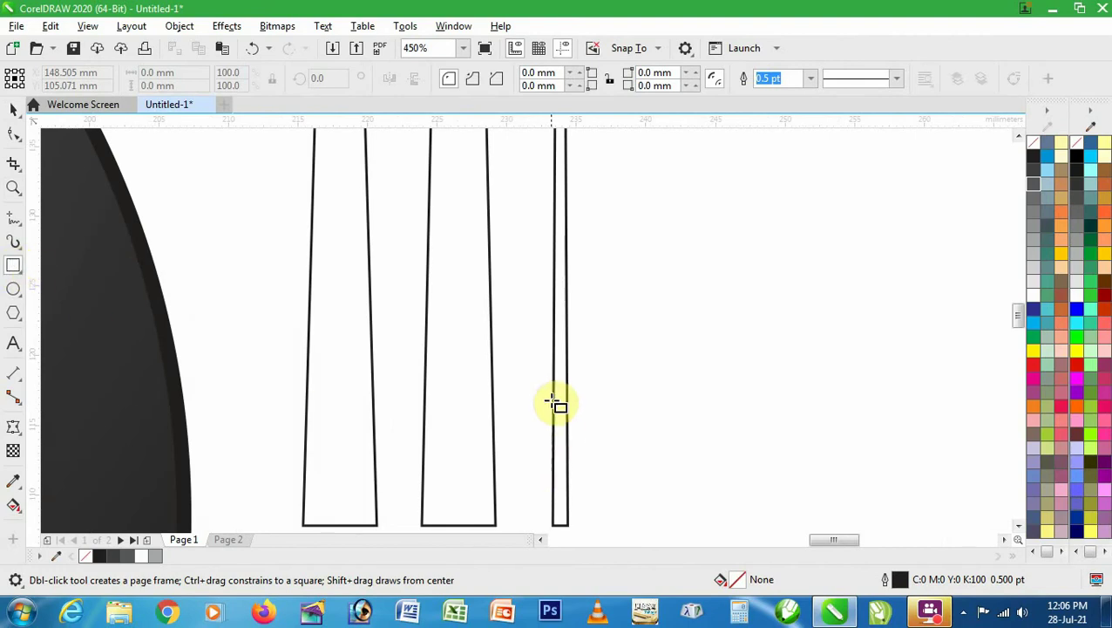
drag(546, 382, 572, 482)
key(space)
Fill the three bars and the small rectangle with black and remove their outlines
scroll(595, 429, down, 4)
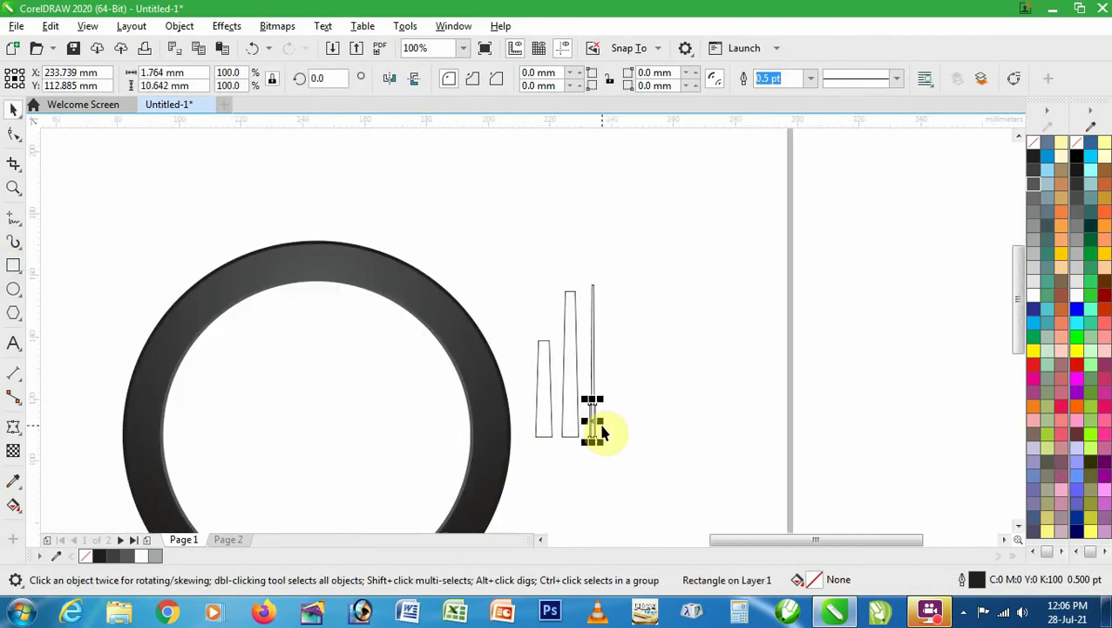
drag(652, 446, 672, 469)
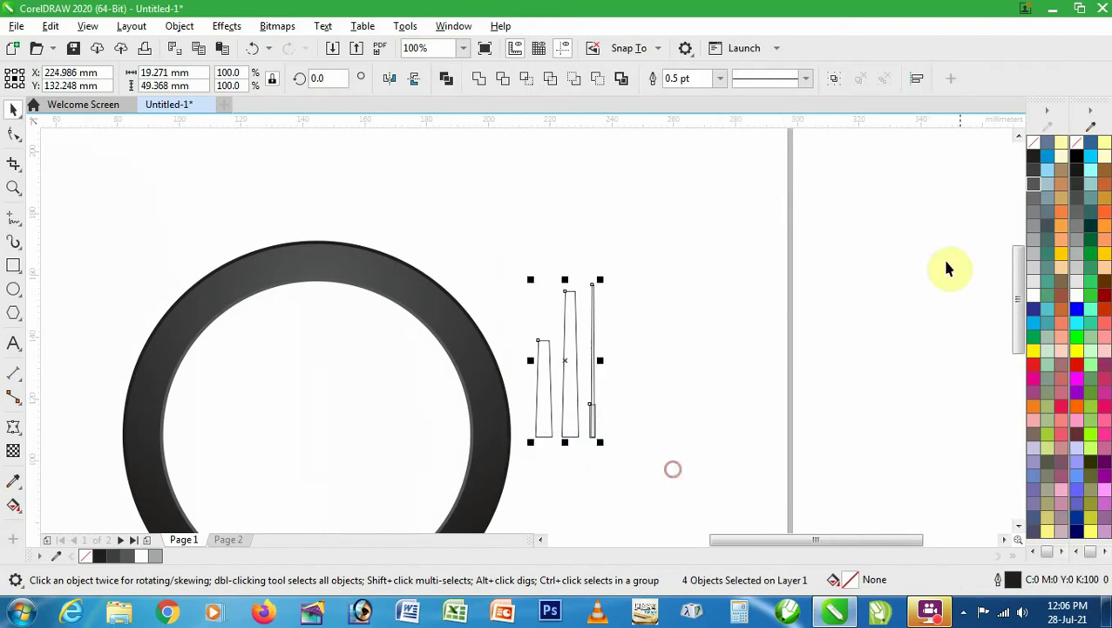
click(1032, 163)
click(744, 295)
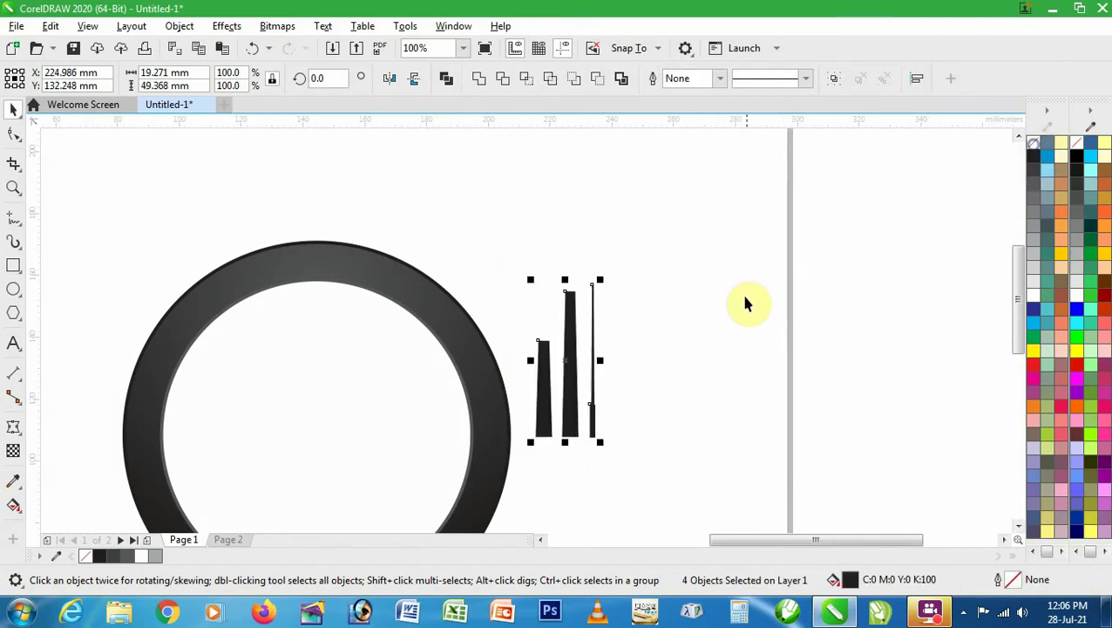
Weld the thin bar and the small rectangle at its base into one shape
drag(619, 406, 635, 453)
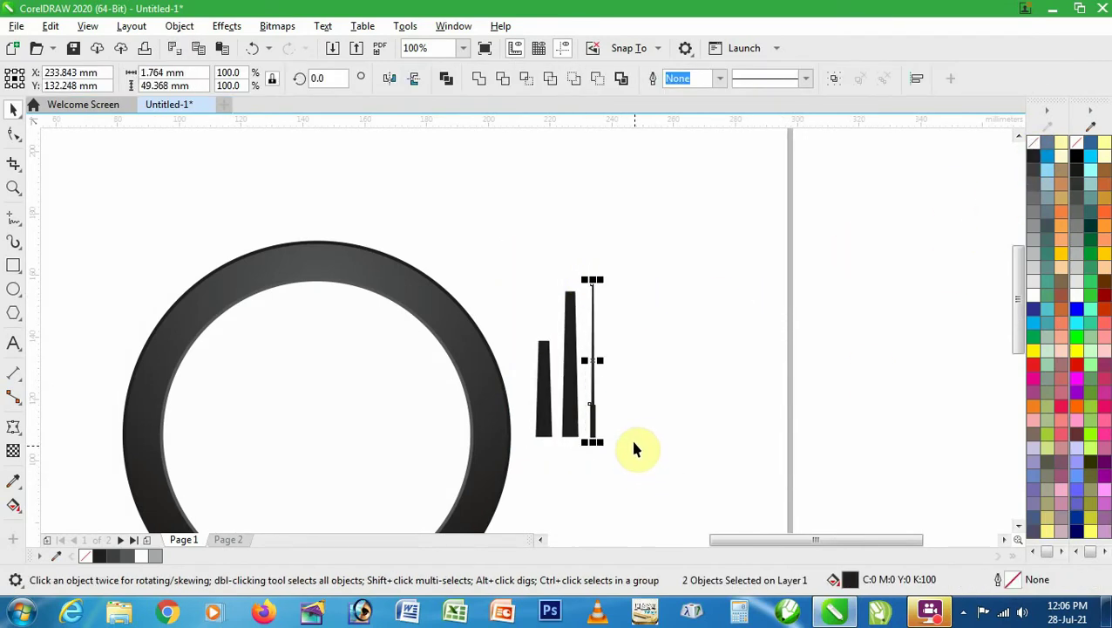
click(485, 86)
click(650, 318)
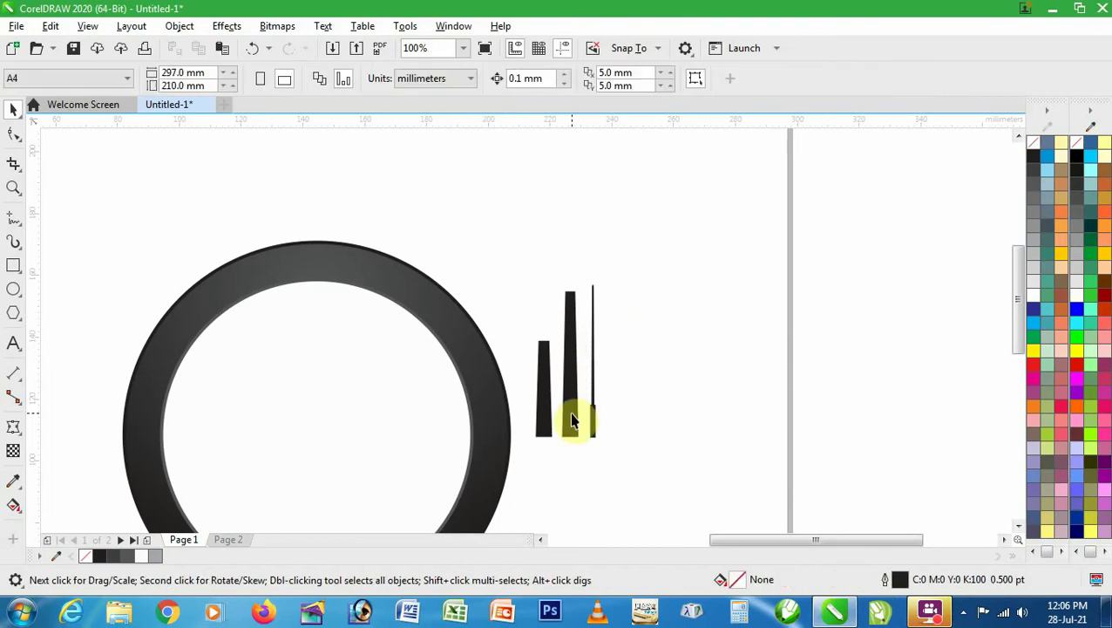
key(h)
drag(613, 390, 670, 373)
scroll(670, 374, down, 1)
key(space)
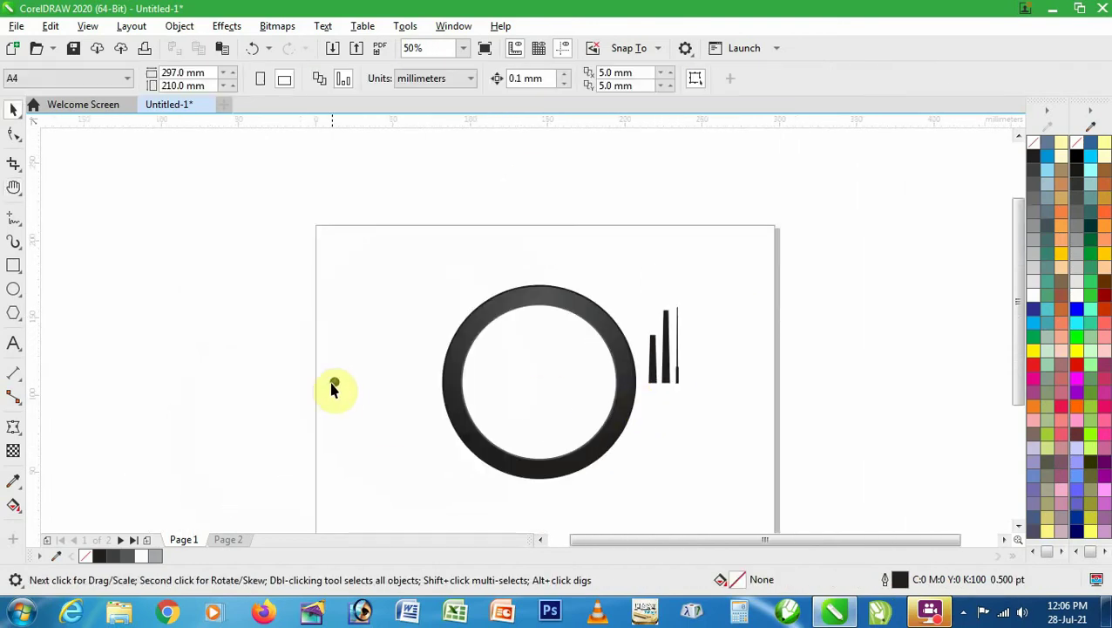
click(333, 381)
drag(414, 254, 583, 439)
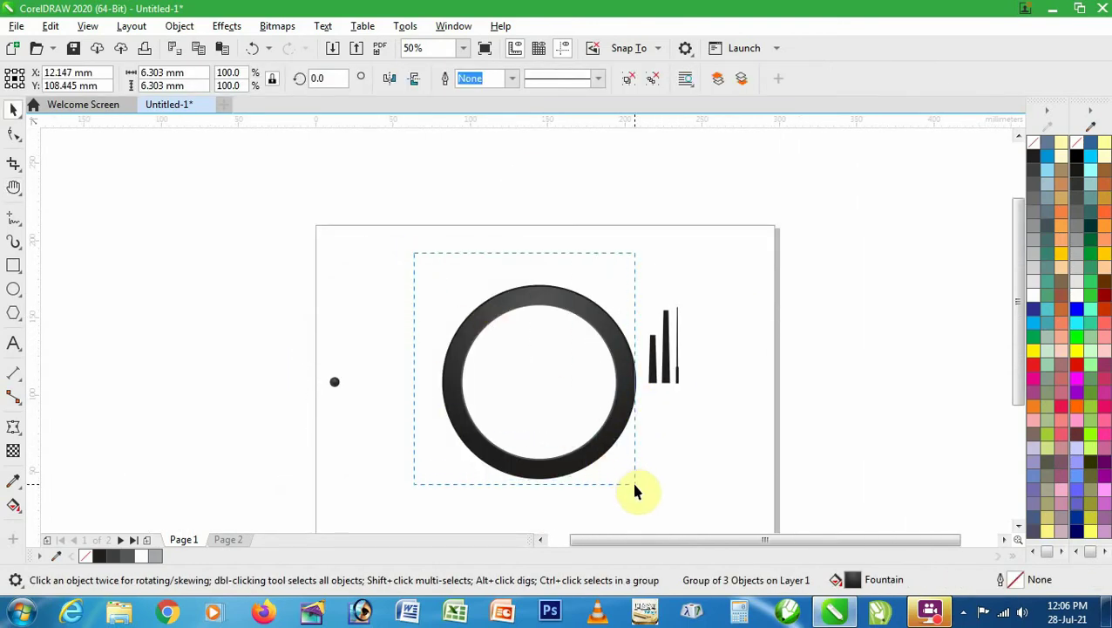
drag(633, 485, 637, 485)
click(677, 497)
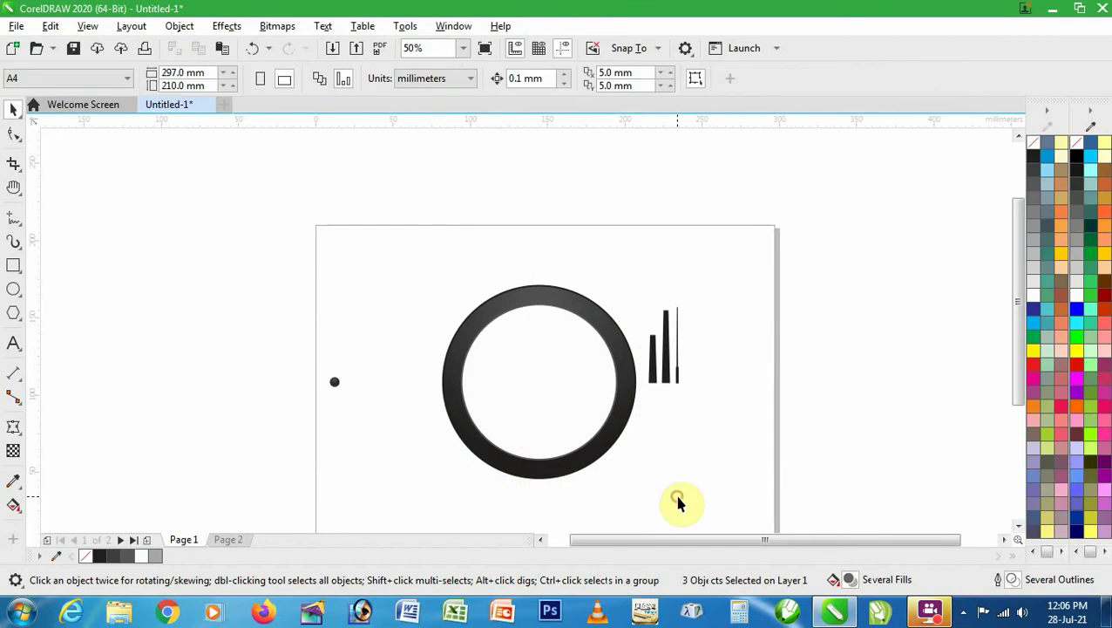
key(F8)
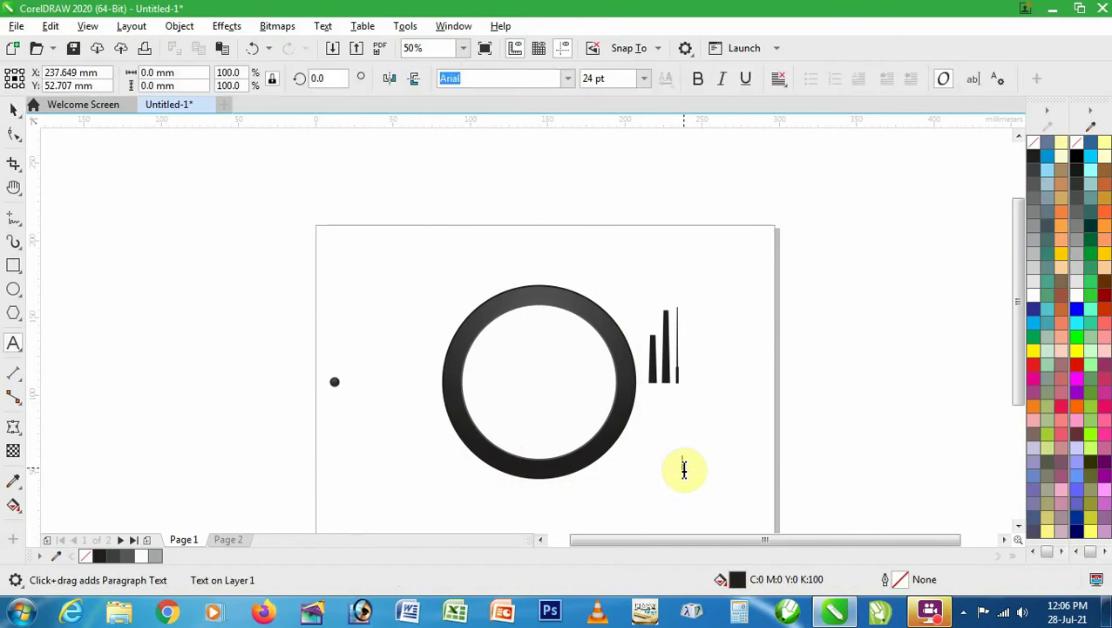
key(space)
Align the small round button with the ring, centring it both horizontally and vertically
click(334, 381)
shift+click(495, 307)
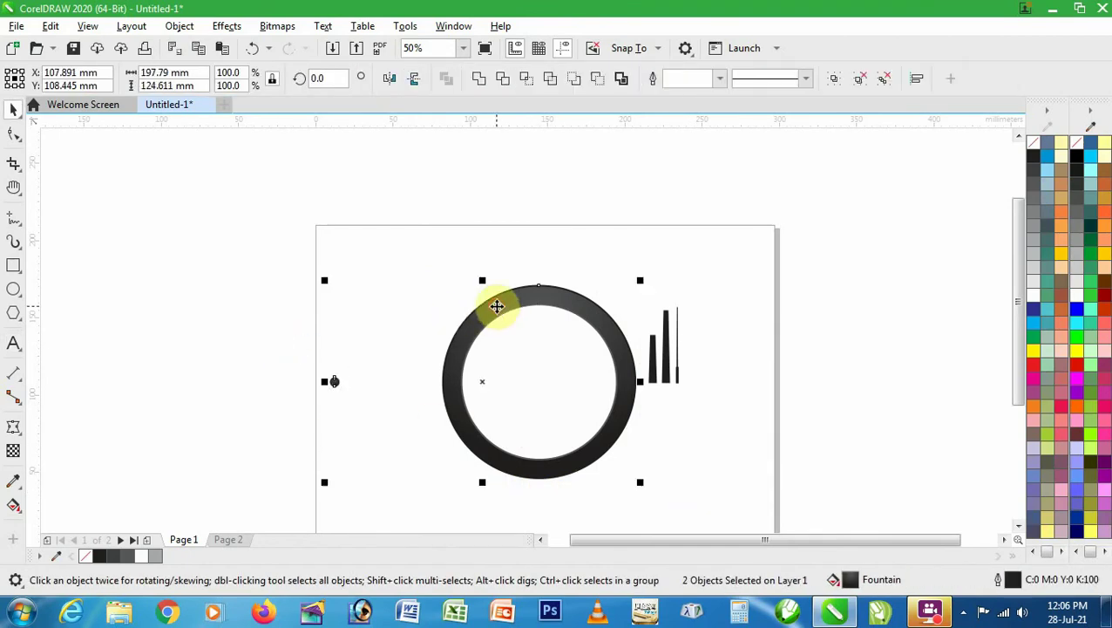
click(229, 26)
mouse_move(187, 26)
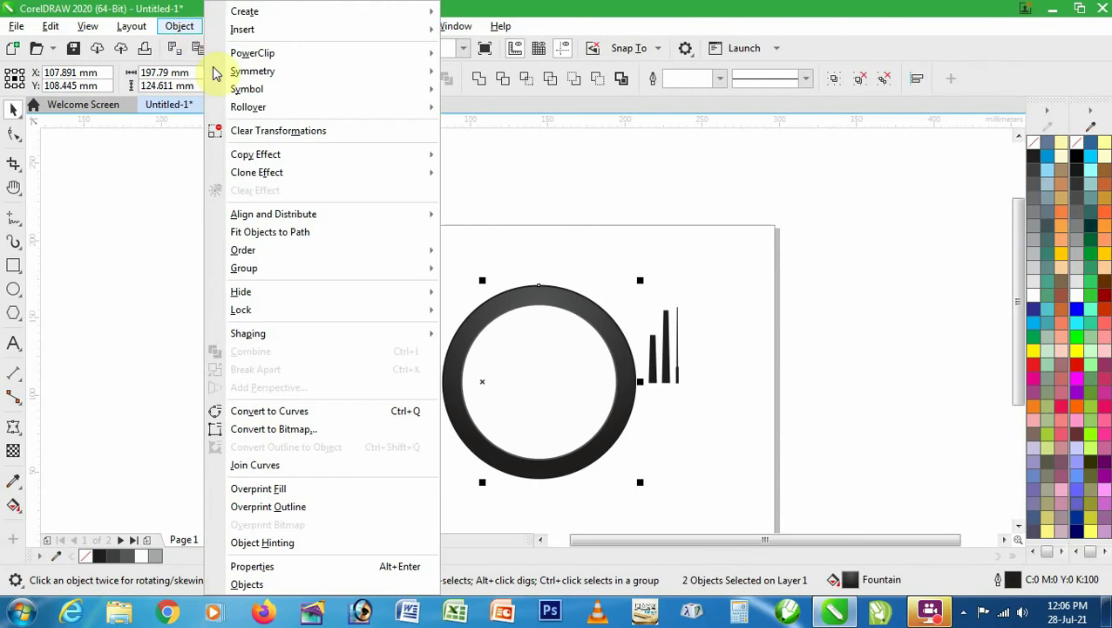
mouse_move(293, 215)
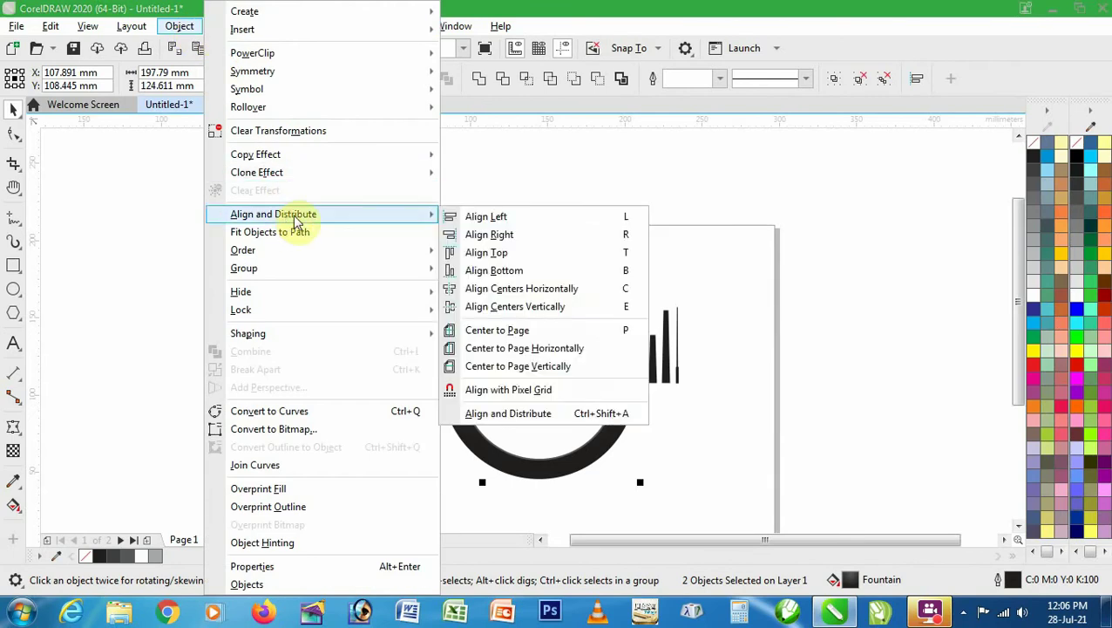
click(565, 290)
click(180, 26)
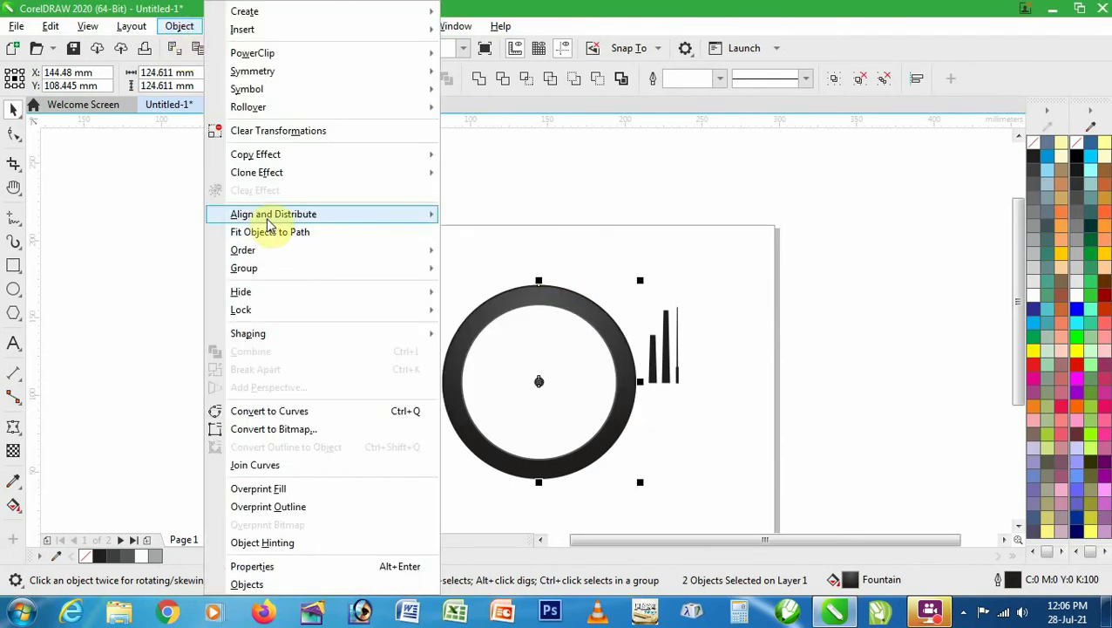
mouse_move(273, 215)
click(626, 306)
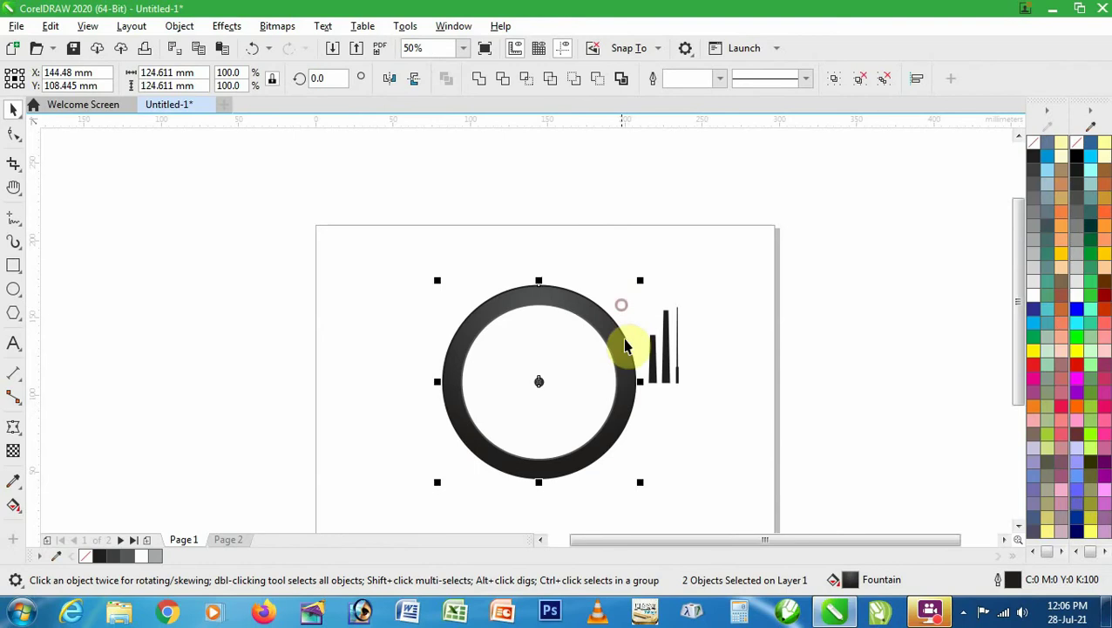
click(694, 441)
key(z)
click(592, 419)
key(space)
click(504, 367)
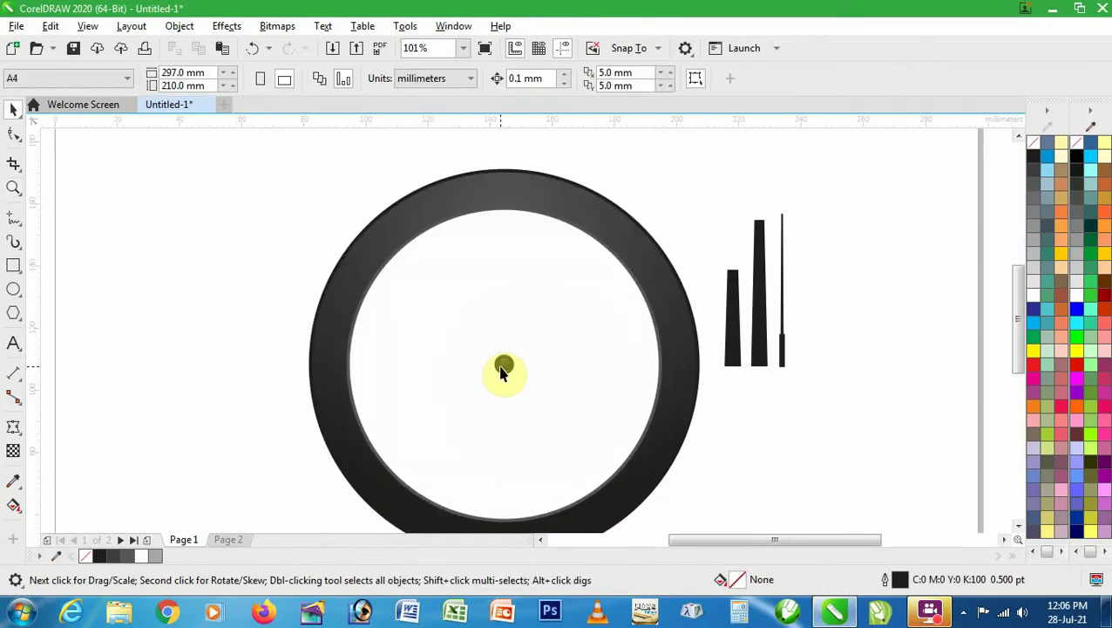
key(space)
drag(442, 329, 544, 395)
key(space)
scroll(583, 410, down, 8)
key(Escape)
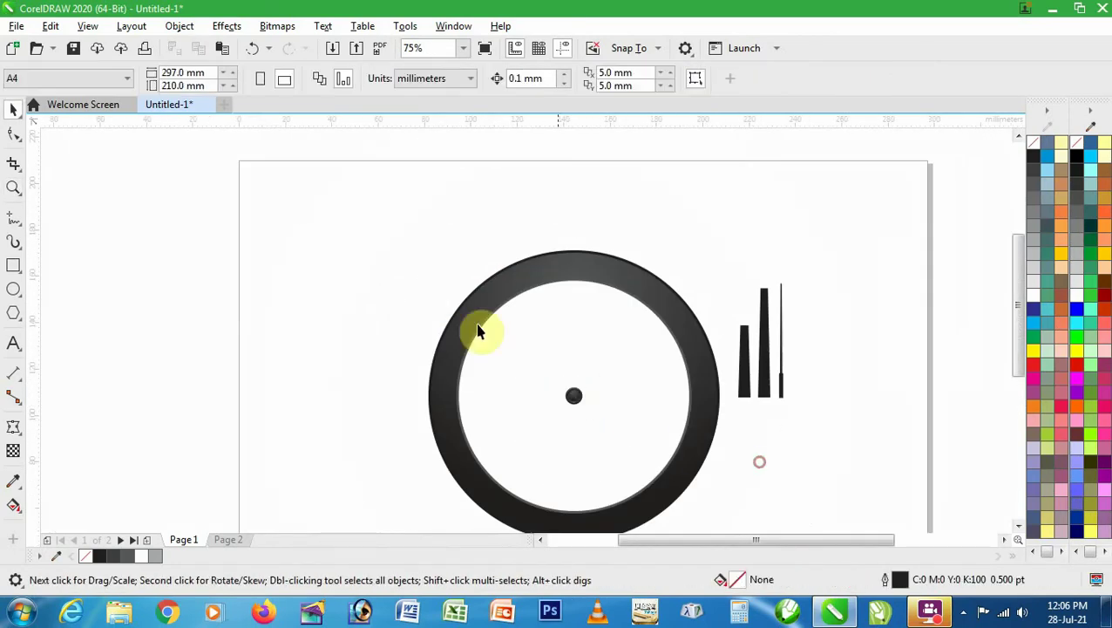
Move the shortest tapered bar into the ring so its lower end sits over the centre button
key(z)
drag(390, 245, 845, 523)
key(space)
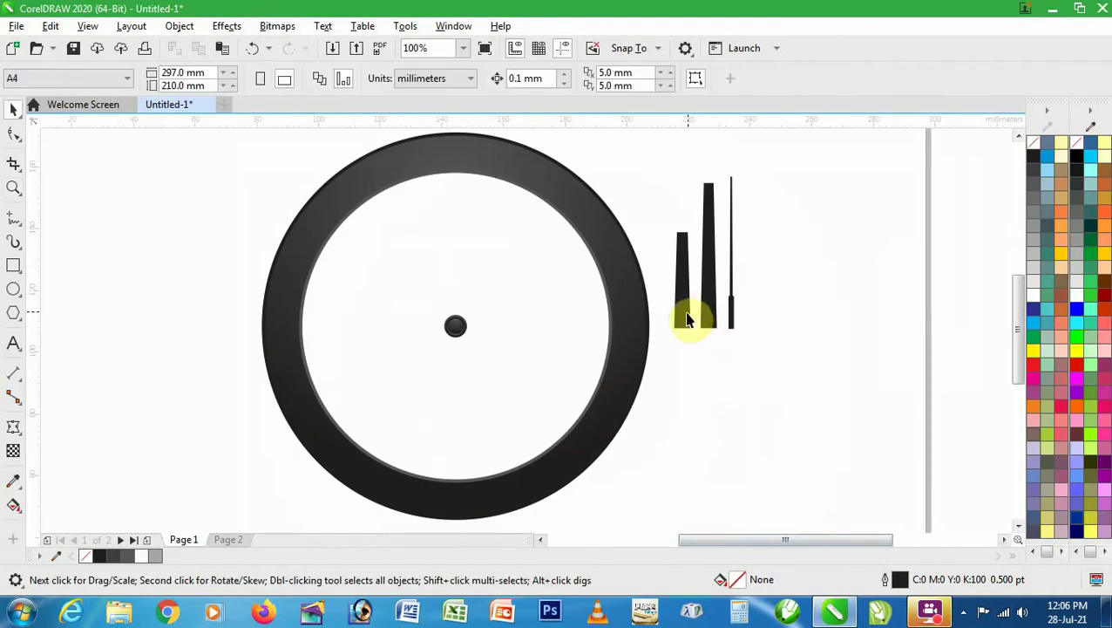
drag(687, 319, 459, 331)
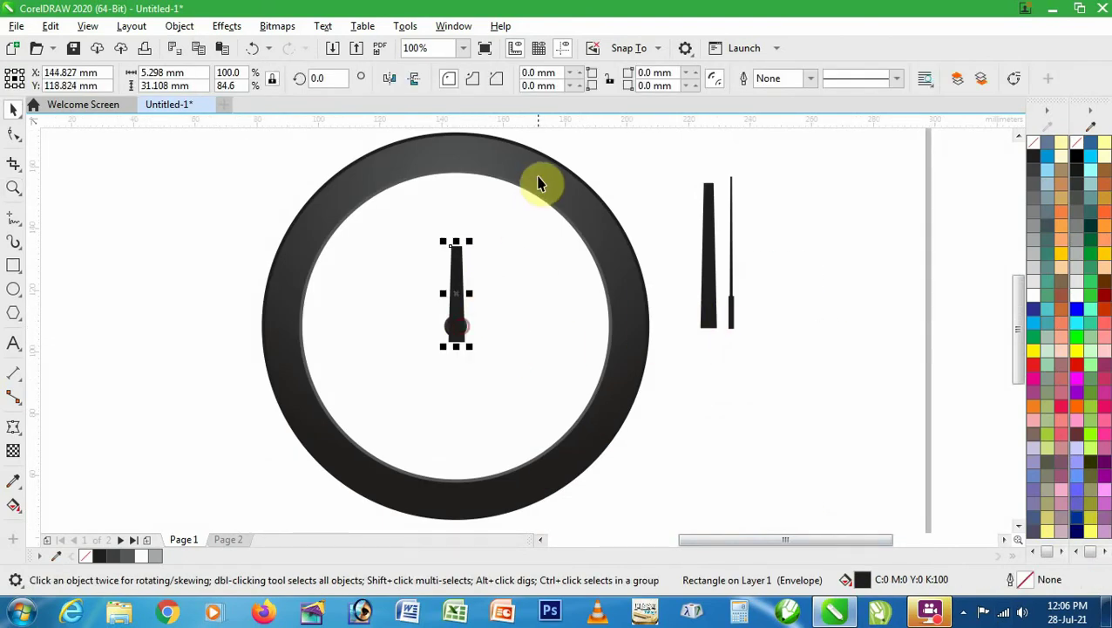
Align the shortest tapered hand with the ring by centring it horizontally
shift+click(541, 181)
click(180, 27)
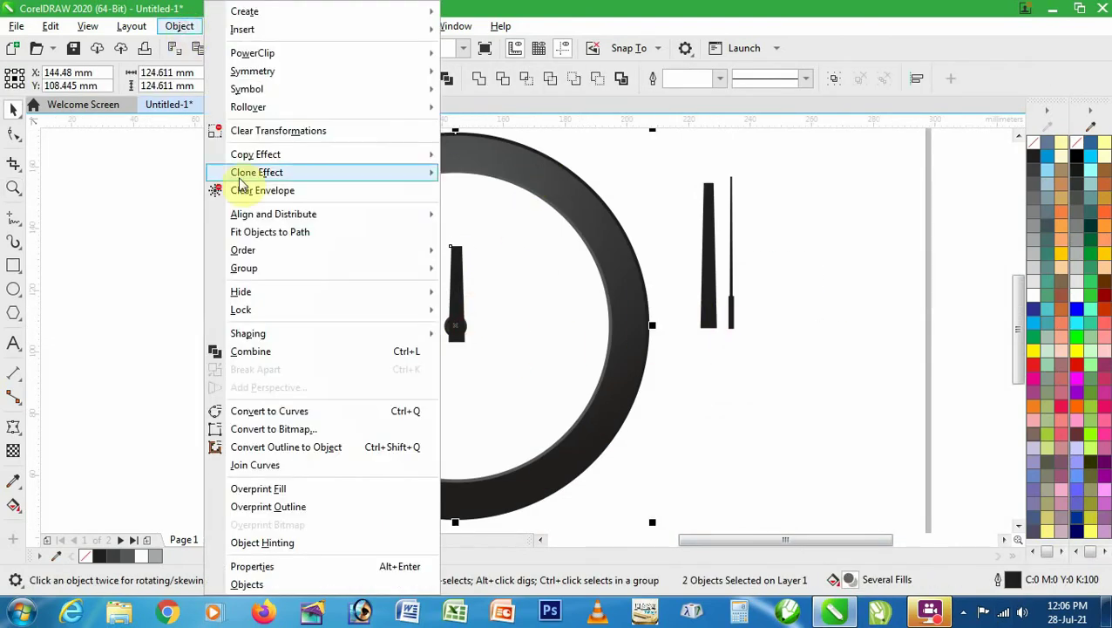
mouse_move(264, 220)
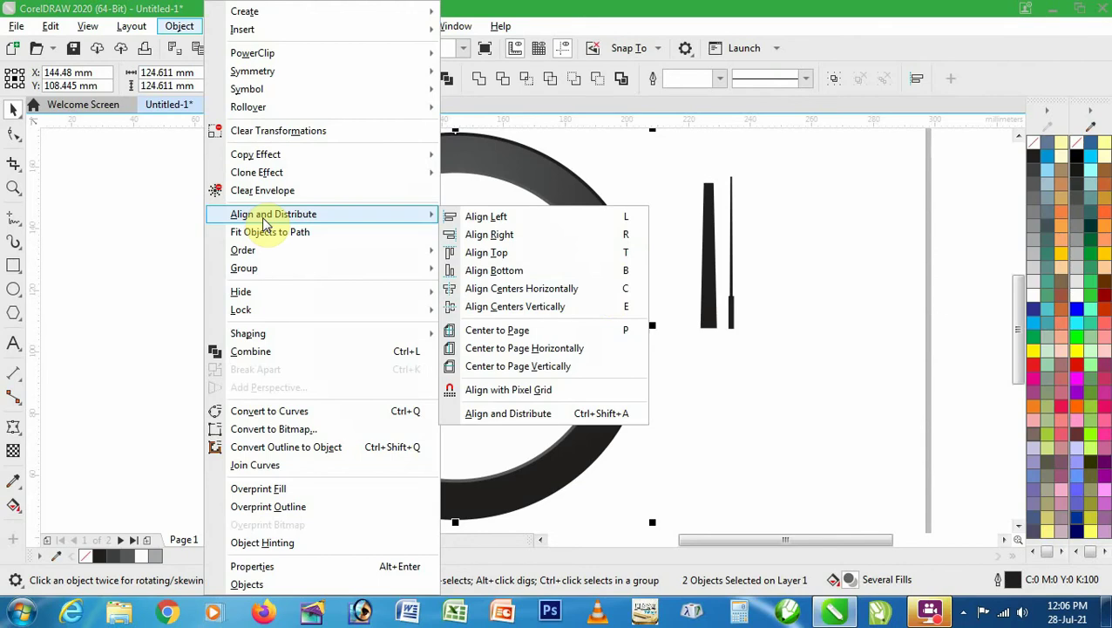
click(613, 288)
click(700, 387)
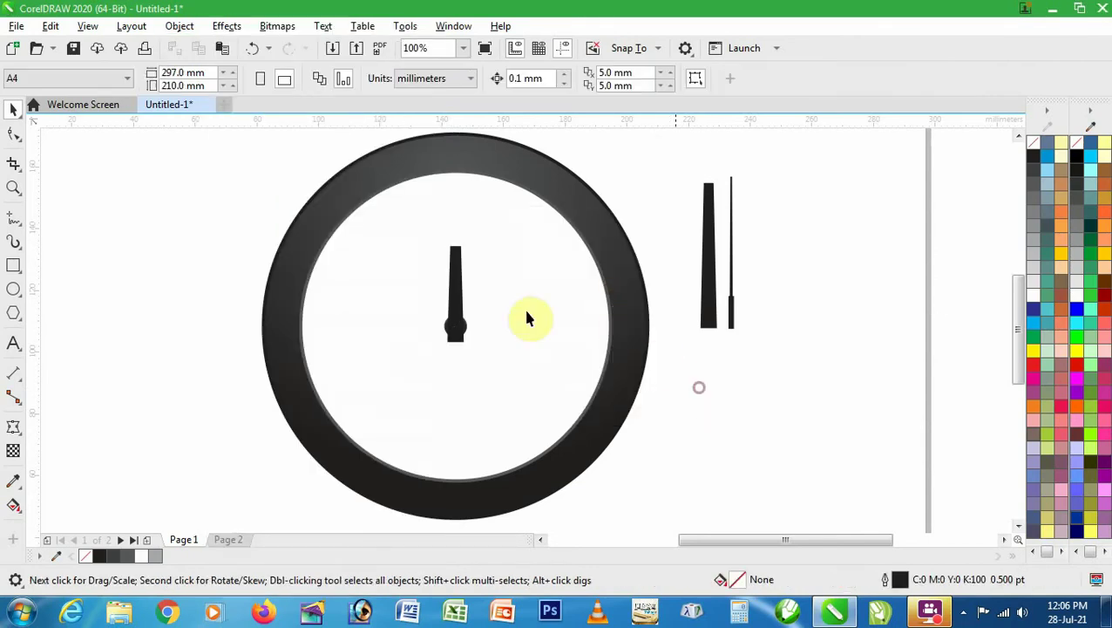
Move the shortest hand's rotation centre to the middle of the centre button and rotate the hand clockwise to the two o'clock position
click(455, 293)
click(650, 204)
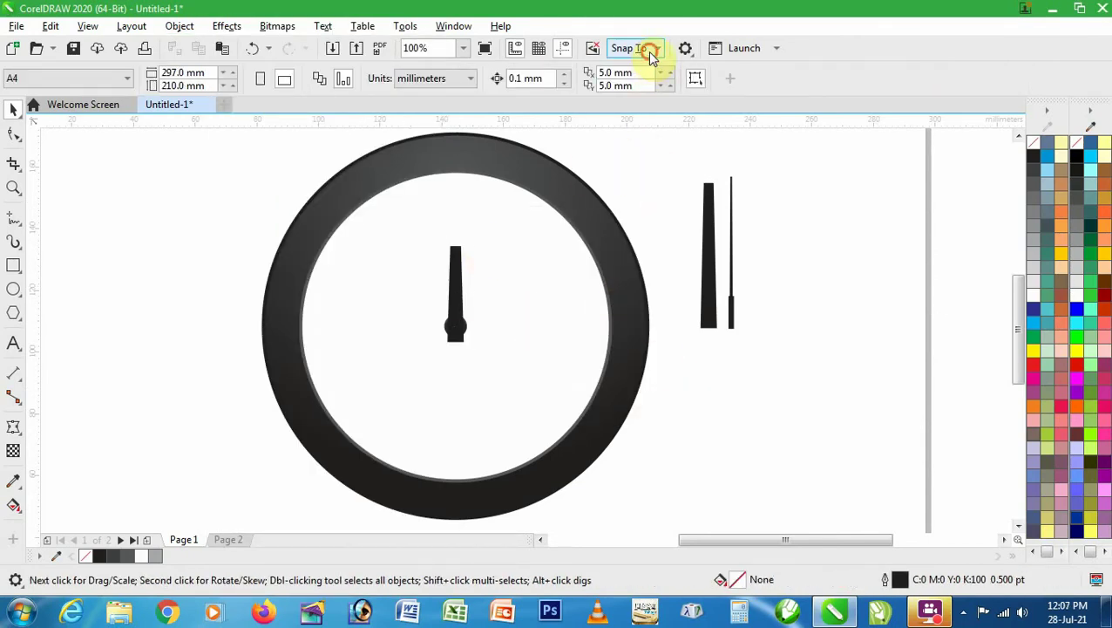
click(648, 50)
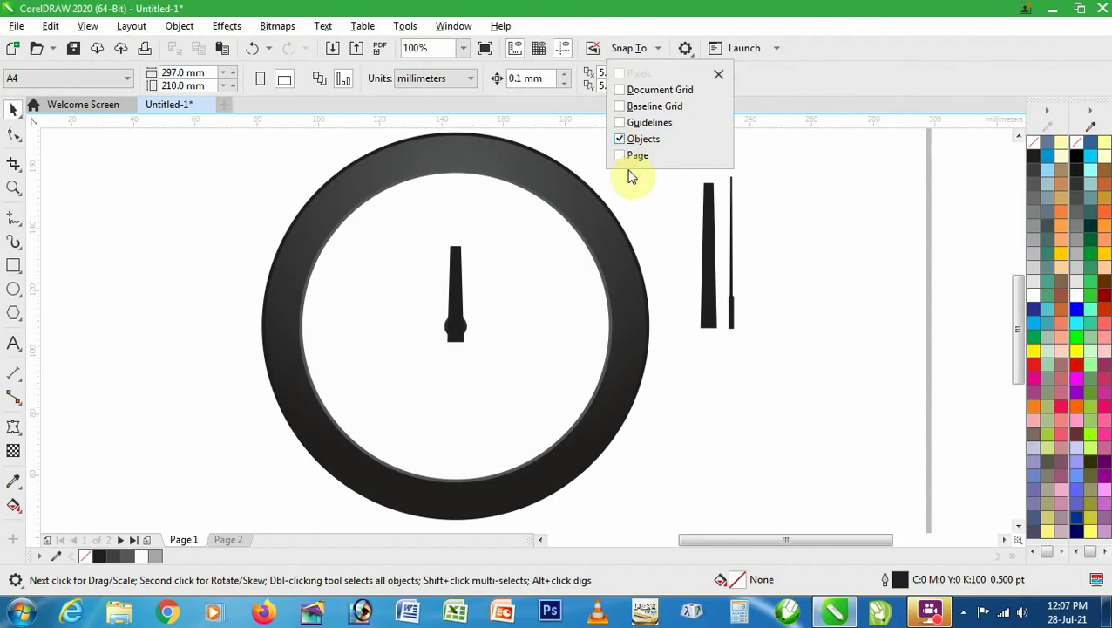
click(465, 295)
click(454, 291)
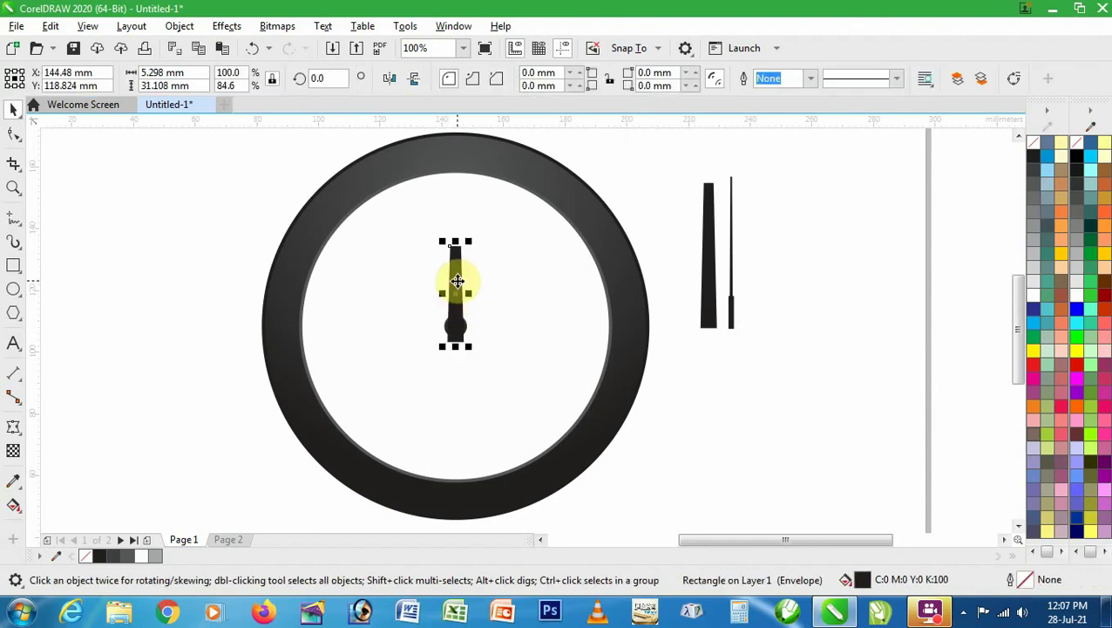
click(456, 281)
drag(455, 295, 454, 326)
drag(474, 240, 515, 302)
click(699, 399)
Move the longer tapered hand into the ring with its lower end over the centre button and centre it horizontally on the ring
click(708, 322)
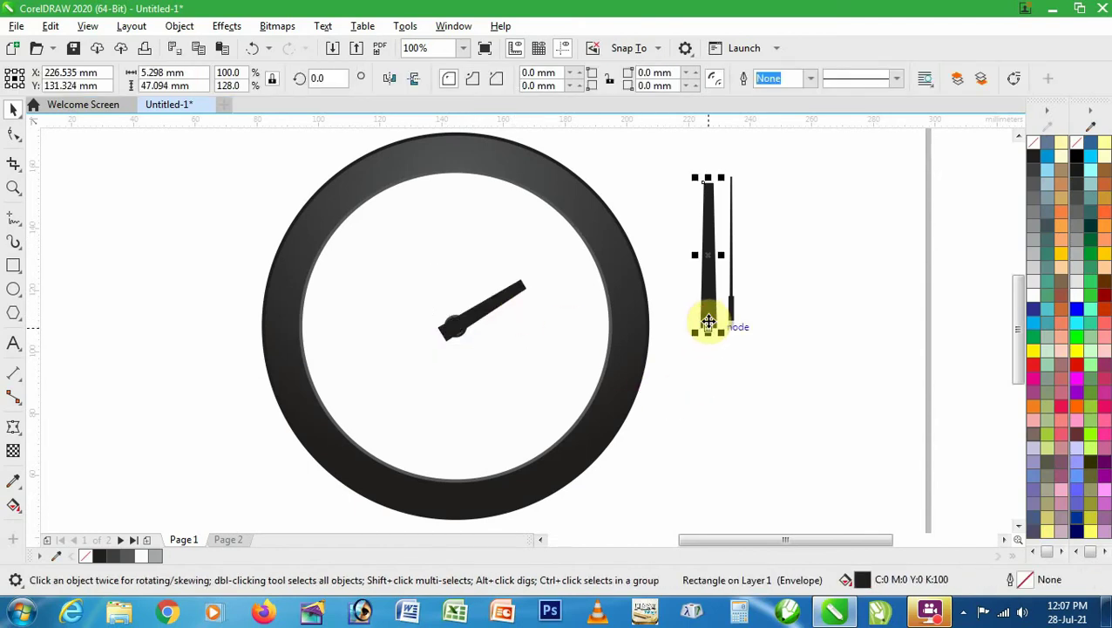
drag(708, 323, 457, 348)
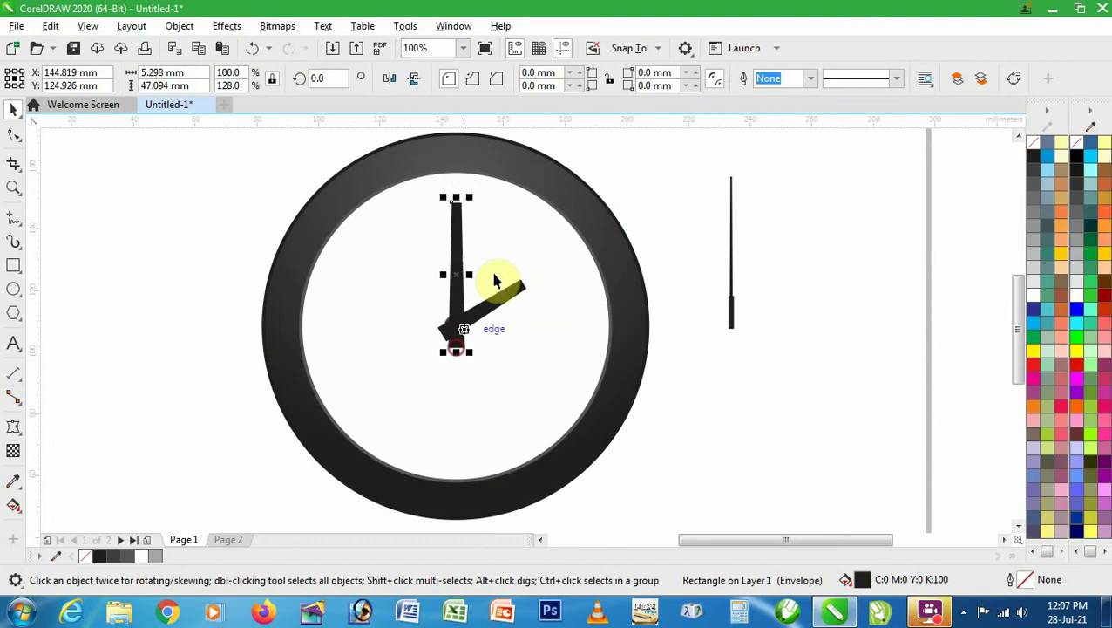
shift+click(533, 166)
click(179, 26)
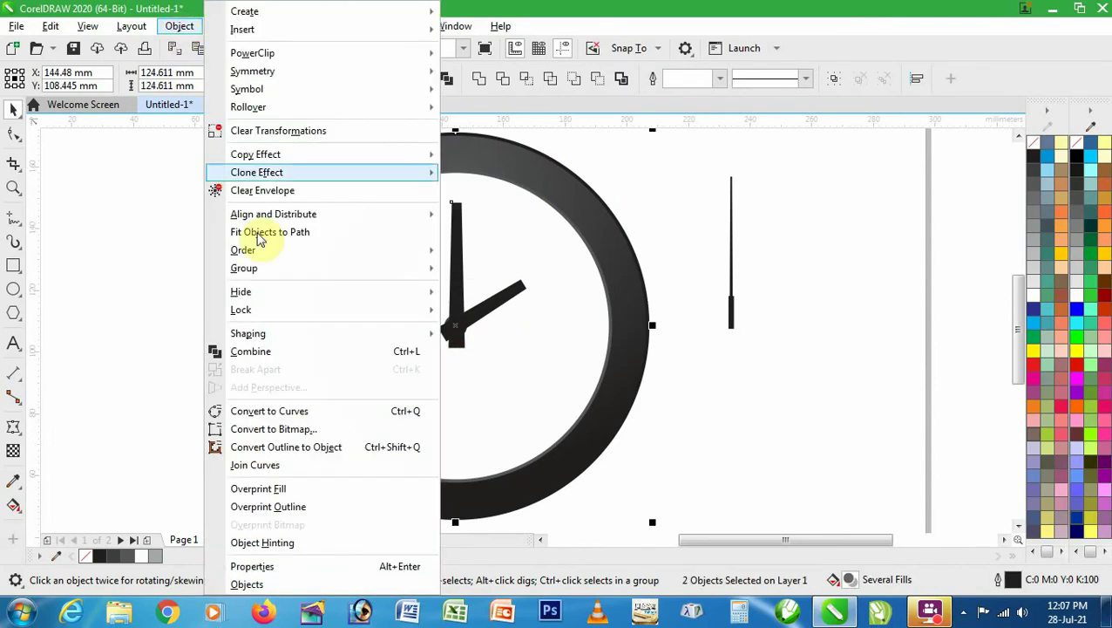
mouse_move(268, 217)
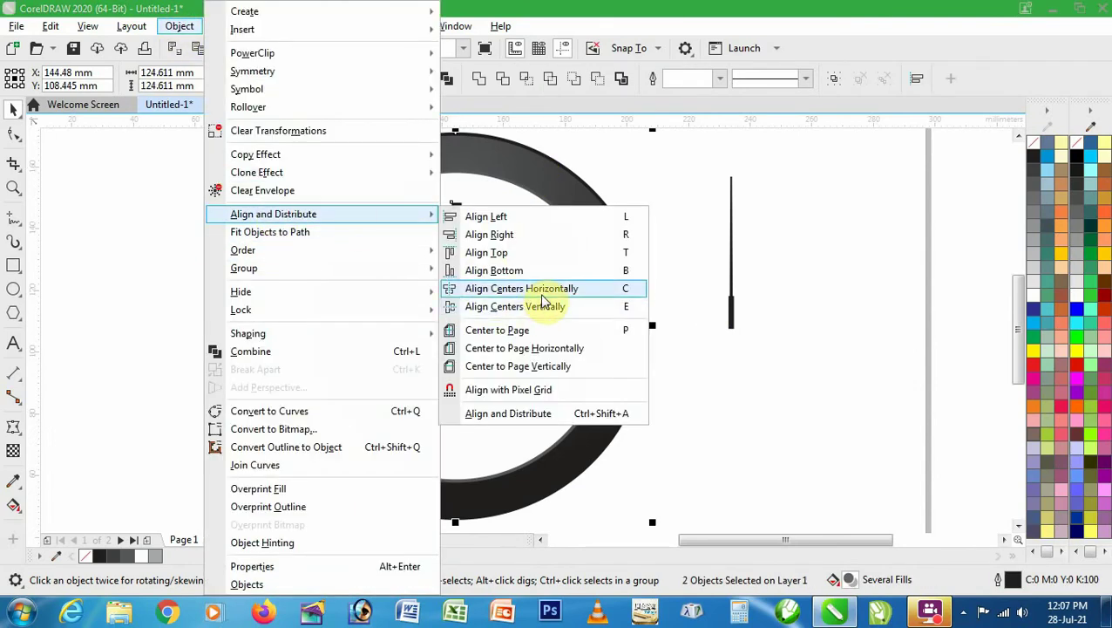
click(534, 291)
Narrow the long vertical hand about its centre to a width of about 3.4 mm
click(457, 277)
key(F2)
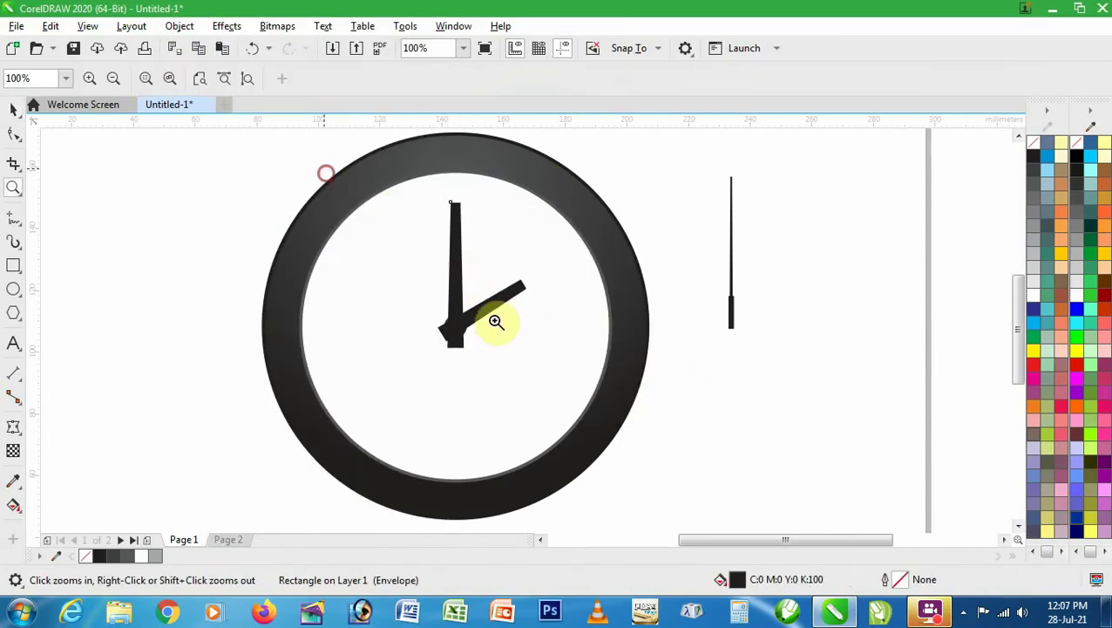
click(496, 323)
drag(575, 353, 566, 355)
scroll(580, 382, down, 3)
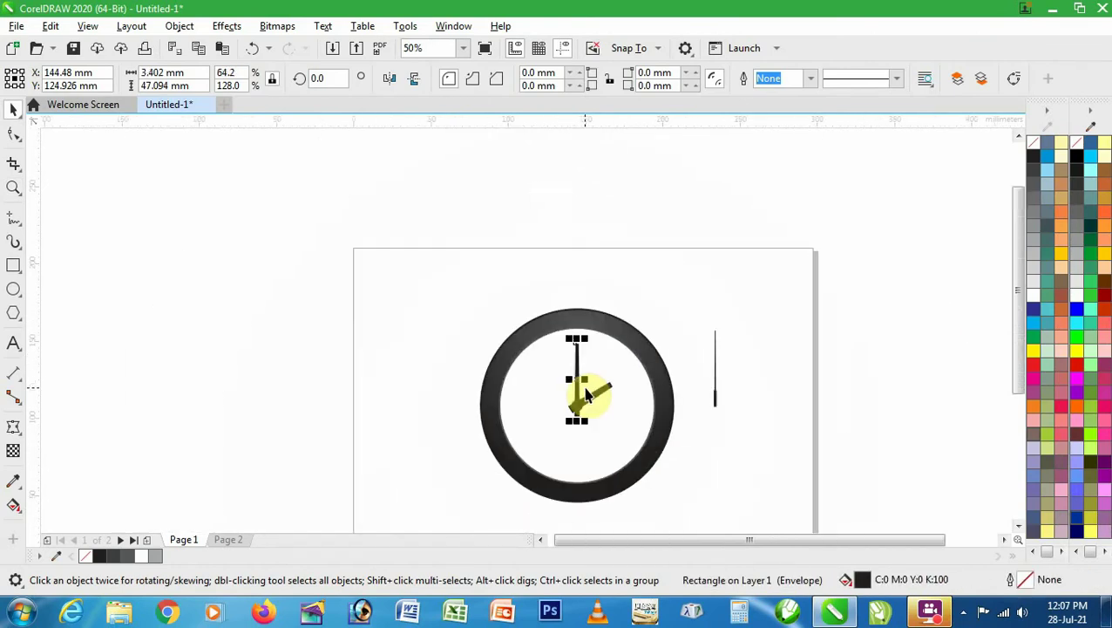
key(z)
click(770, 493)
key(space)
click(377, 237)
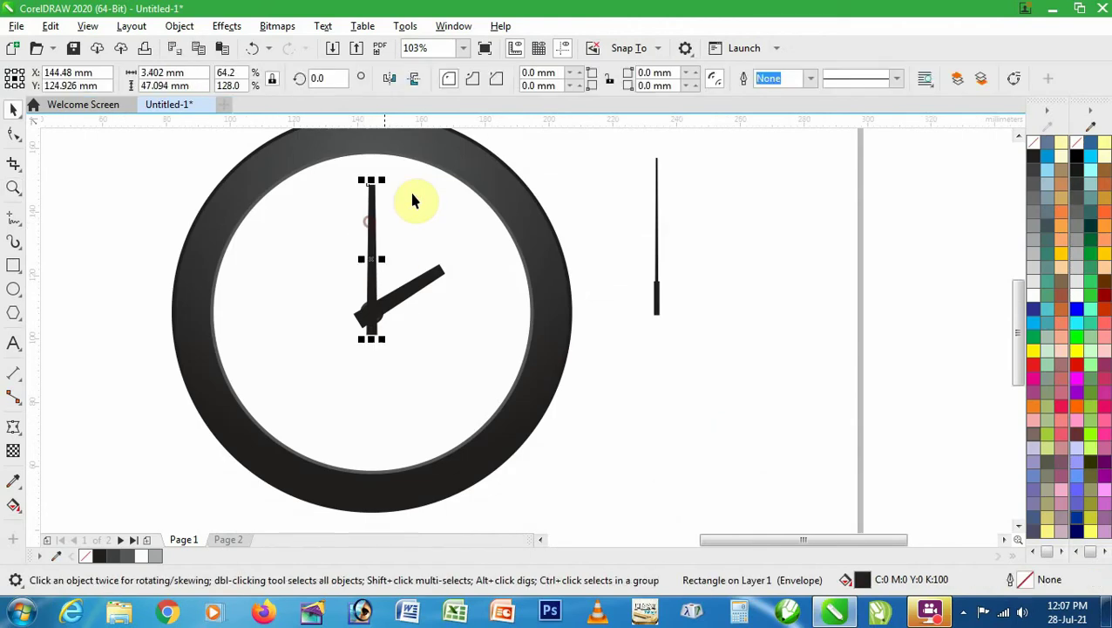
shift+click(452, 160)
click(623, 218)
Fill the thin hand with 80% black and move it into the ring with its thick end over the centre button
click(658, 290)
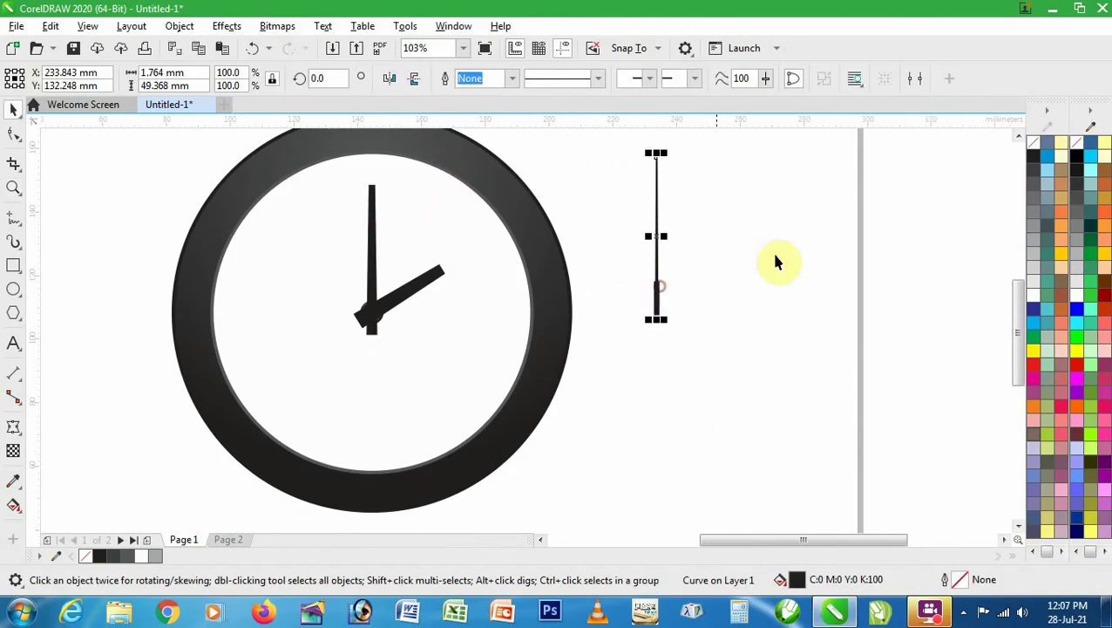
click(1032, 199)
drag(658, 297, 373, 316)
Align the thin hand with the ring by centring it horizontally
shift+click(492, 193)
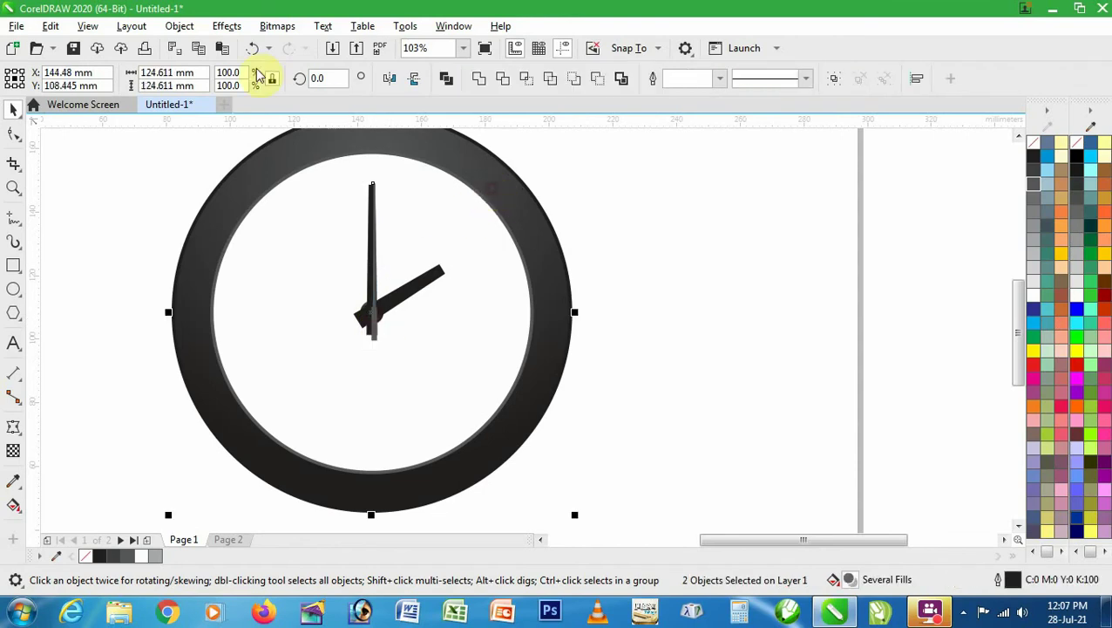
click(227, 25)
mouse_move(182, 26)
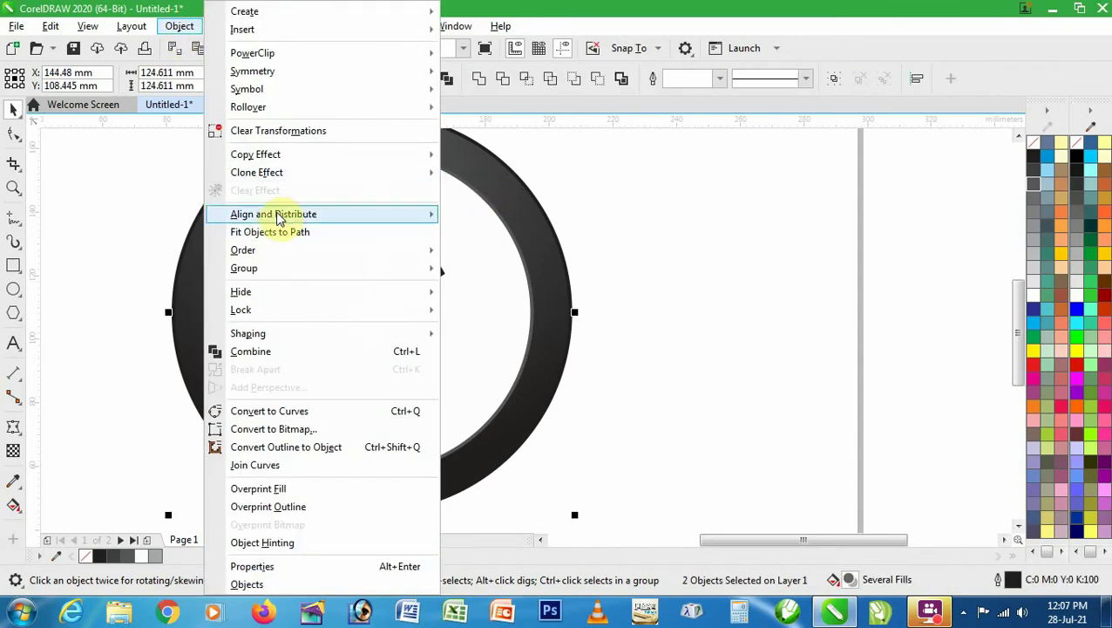
mouse_move(285, 215)
click(540, 289)
click(706, 319)
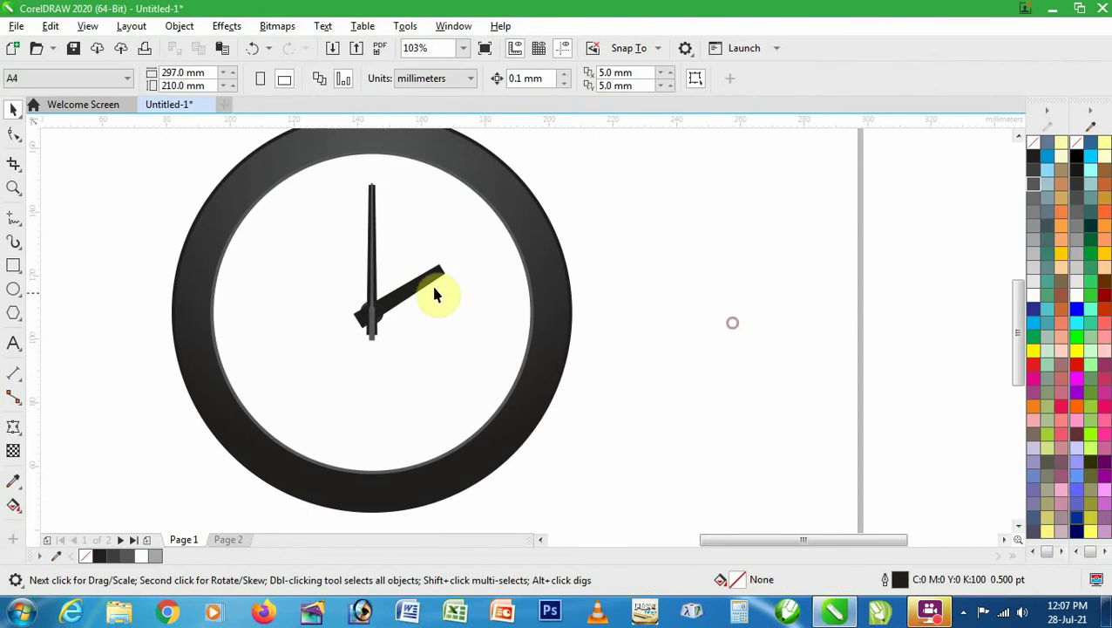
Move the thin hand's rotation centre to the middle of the button and rotate the hand about 76 degrees counterclockwise
key(z)
drag(286, 174, 573, 397)
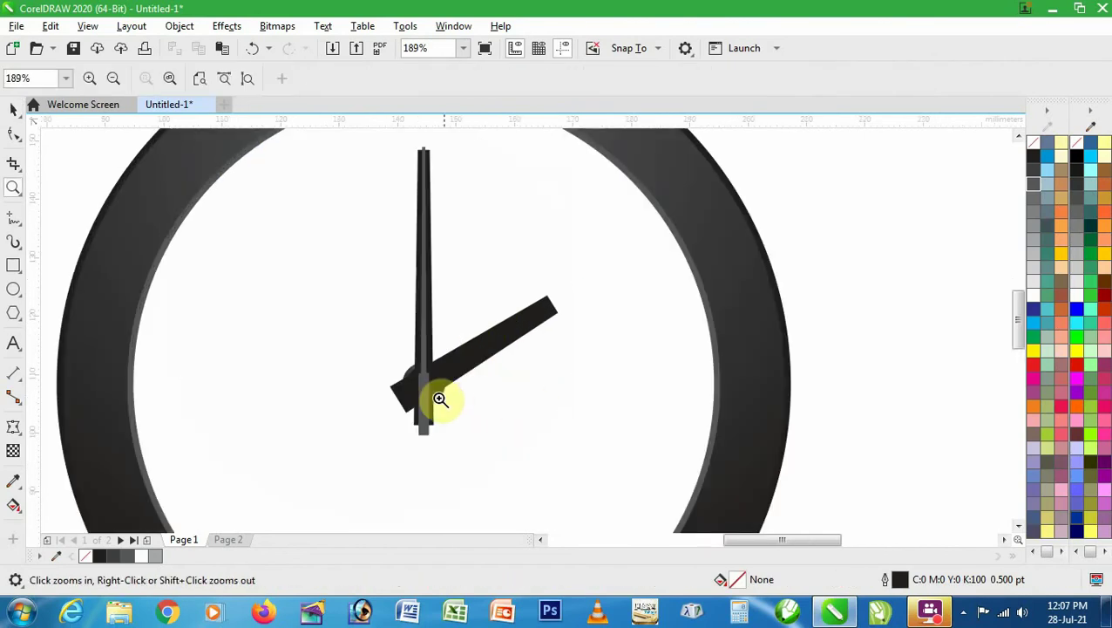
key(space)
click(426, 390)
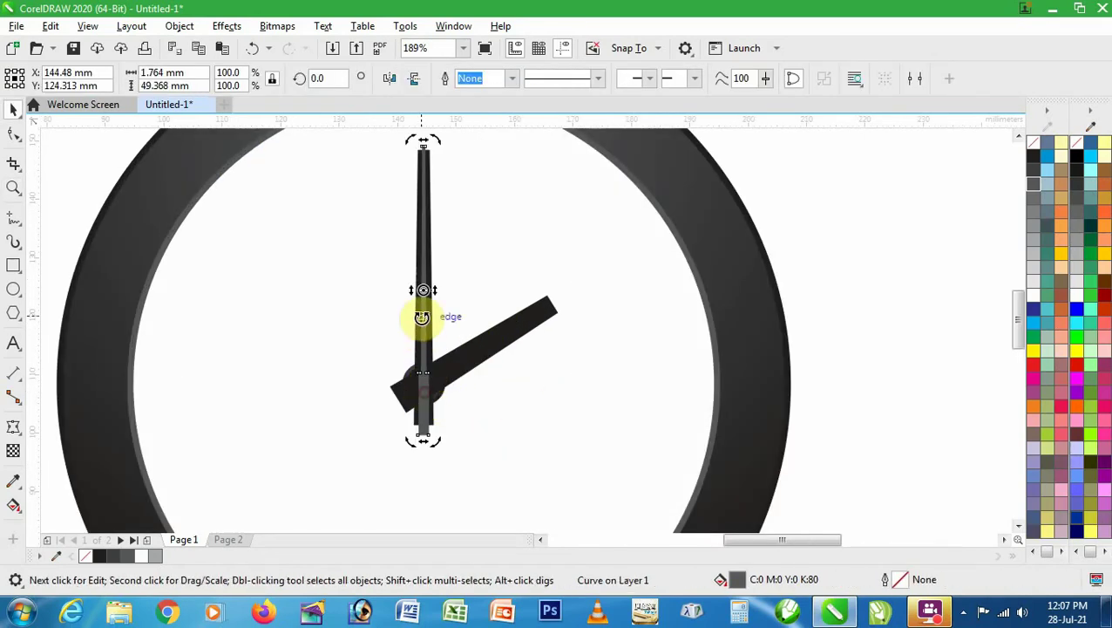
drag(423, 290, 423, 384)
drag(438, 141, 211, 317)
scroll(544, 360, down, 4)
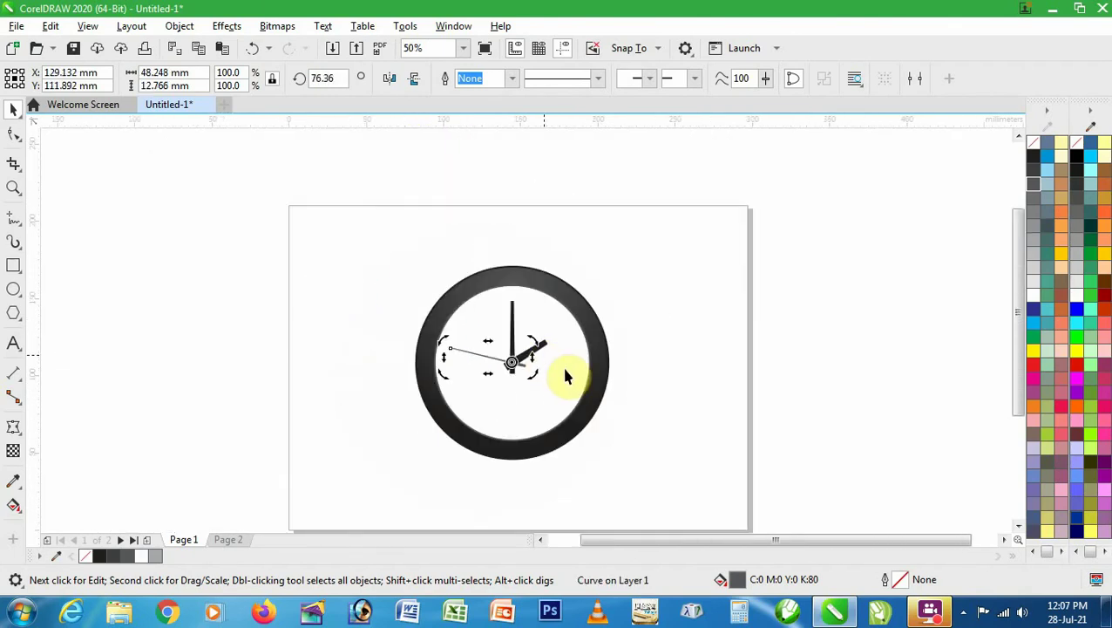
click(680, 395)
scroll(533, 385, up, 3)
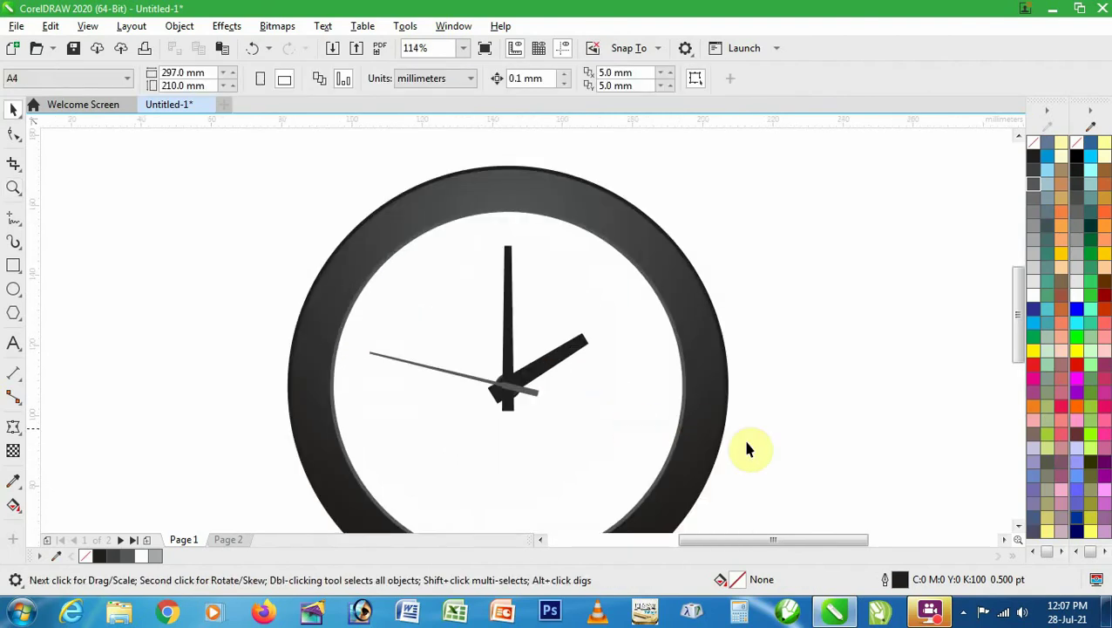
Bring the grouped centre button to the front of the page, above all three hands
drag(452, 370, 450, 366)
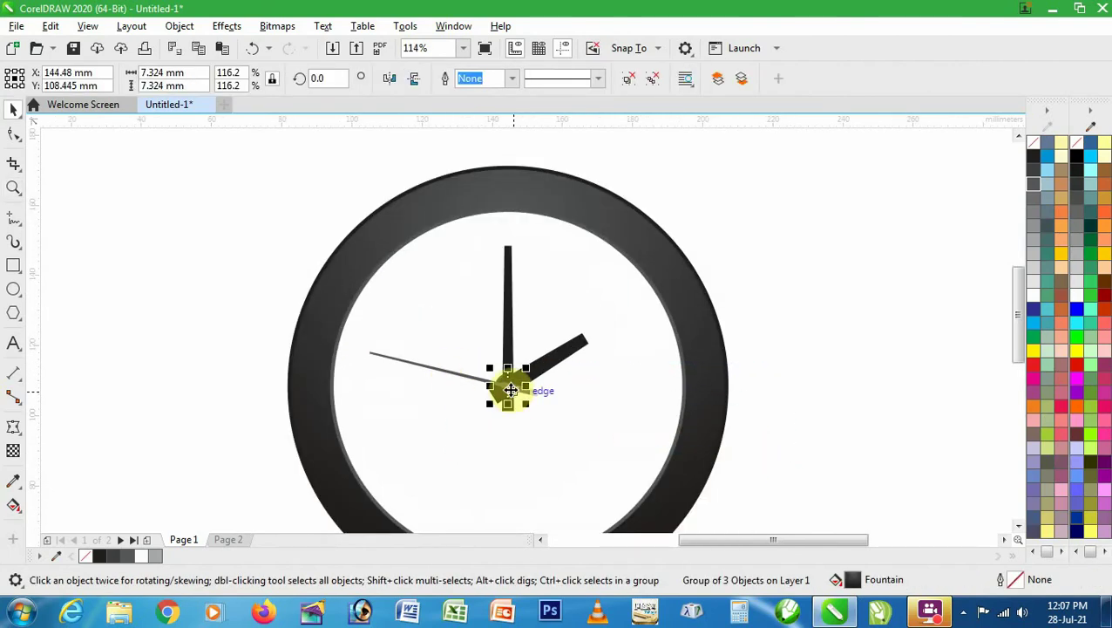
drag(509, 385, 596, 402)
key(ctrl+z)
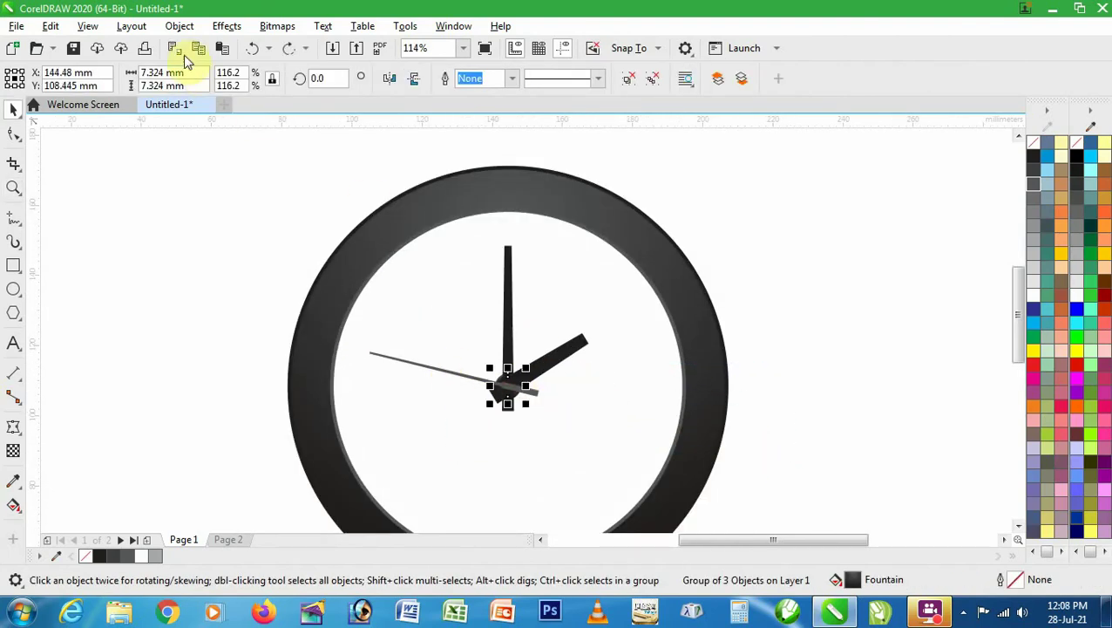
click(179, 26)
mouse_move(270, 257)
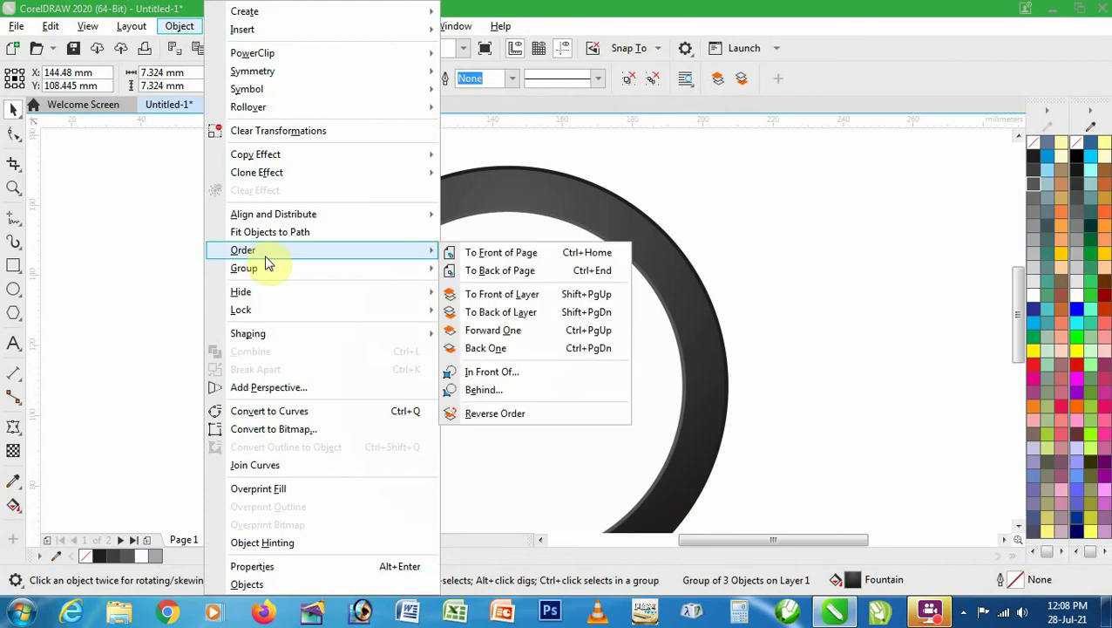
click(501, 253)
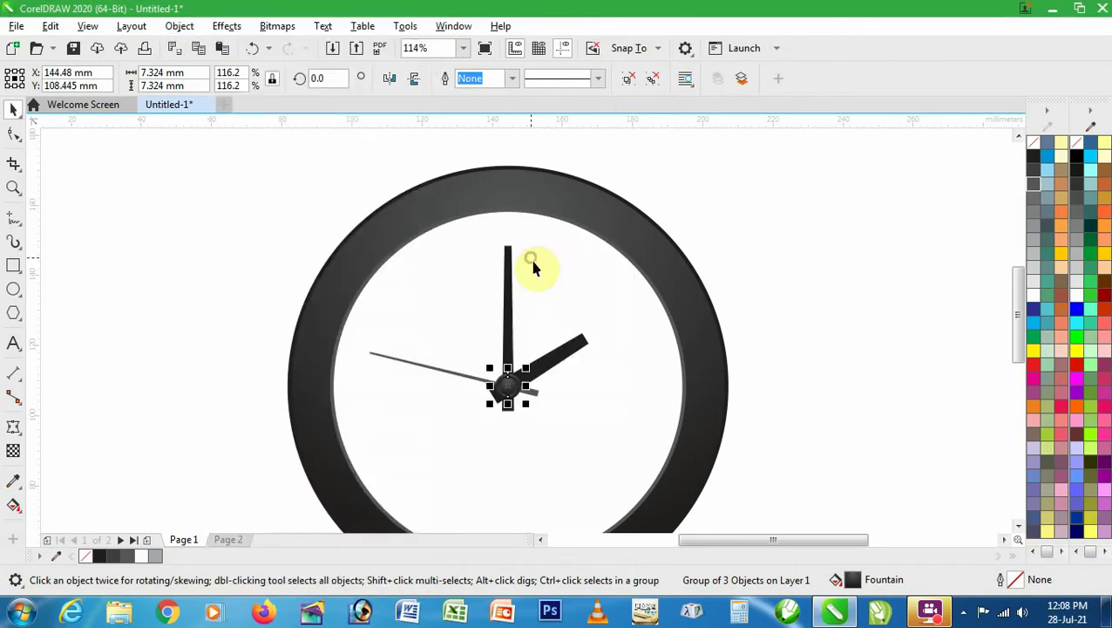
click(803, 408)
Enlarge the centre button about its centre to a diameter of about 8.3 mm
key(z)
drag(401, 331, 688, 445)
key(space)
click(435, 342)
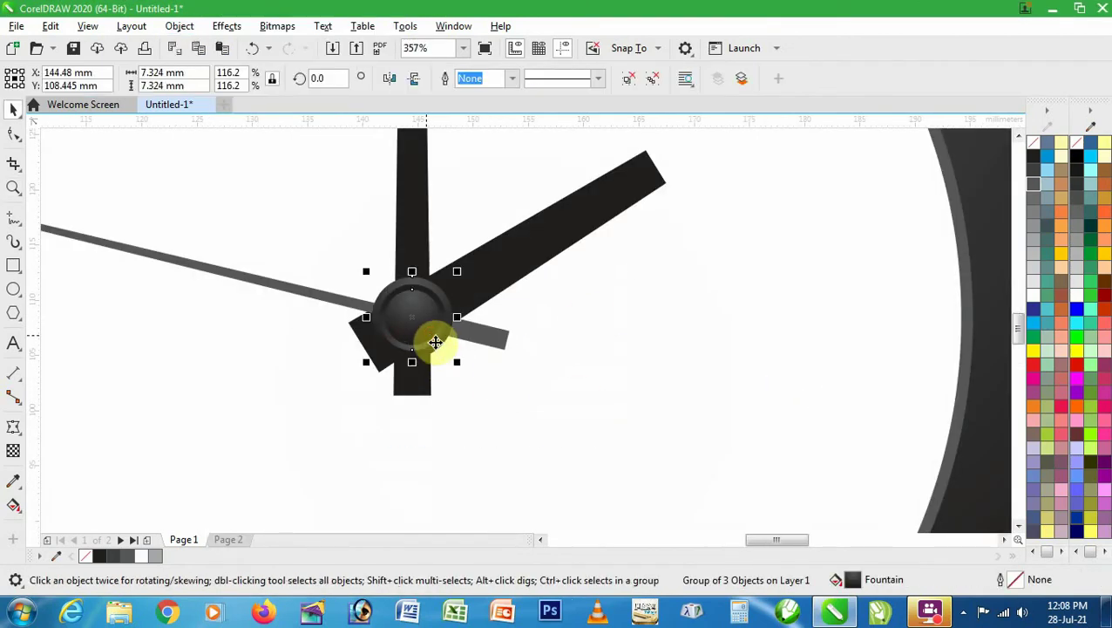
drag(459, 364, 466, 376)
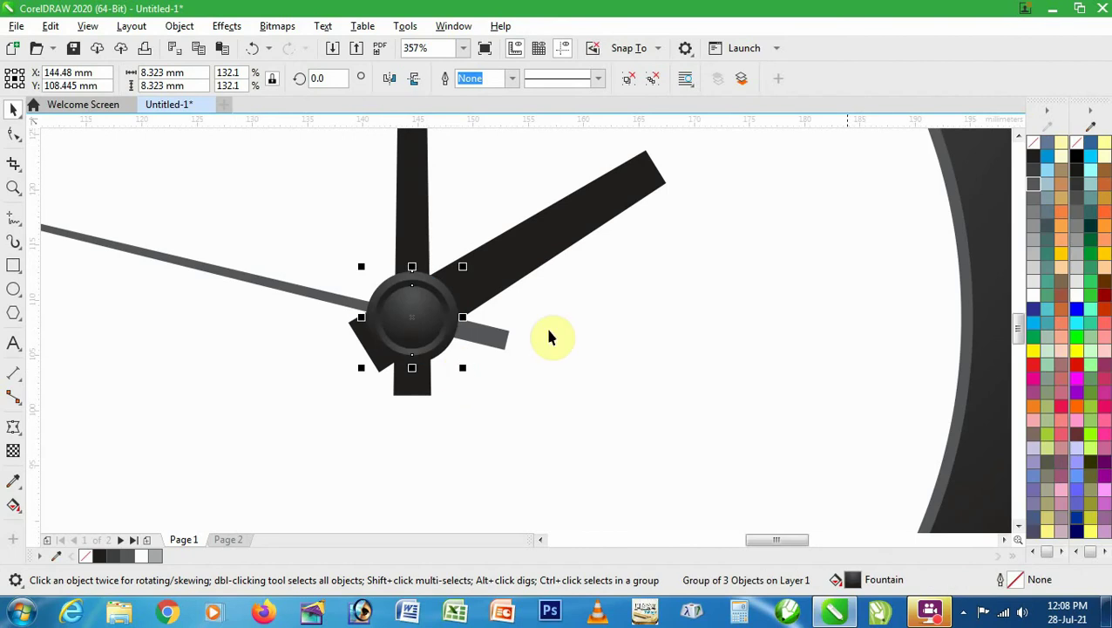
scroll(521, 372, down, 4)
scroll(645, 400, down, 2)
click(693, 403)
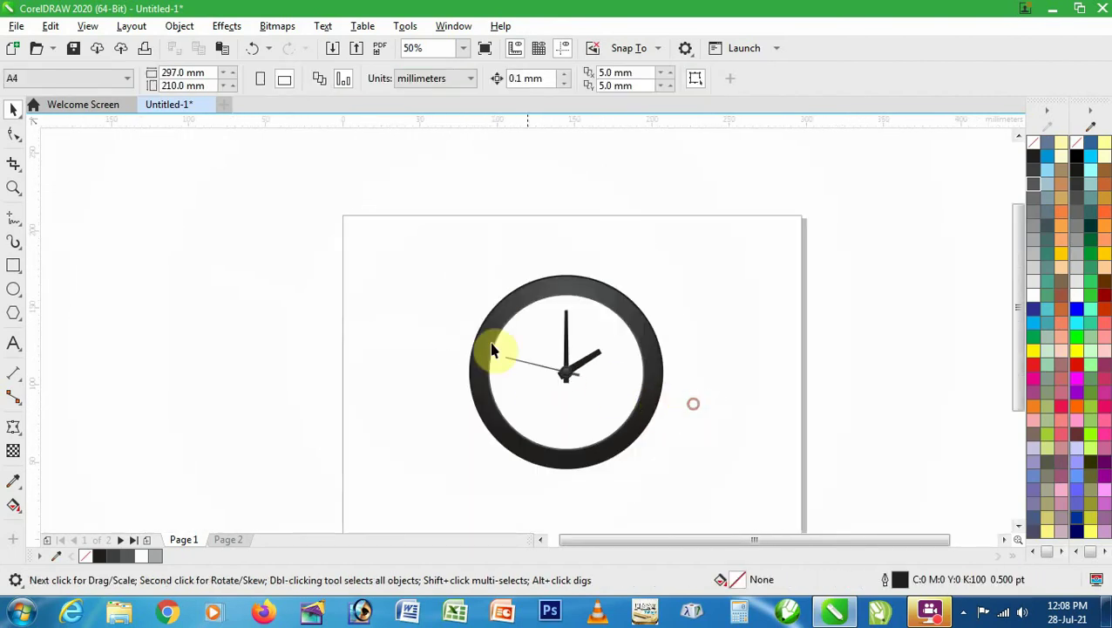
Draw a short vertical line with the Freehand tool, starting at the top quadrant of the ring's inner edge
scroll(621, 442, up, 2)
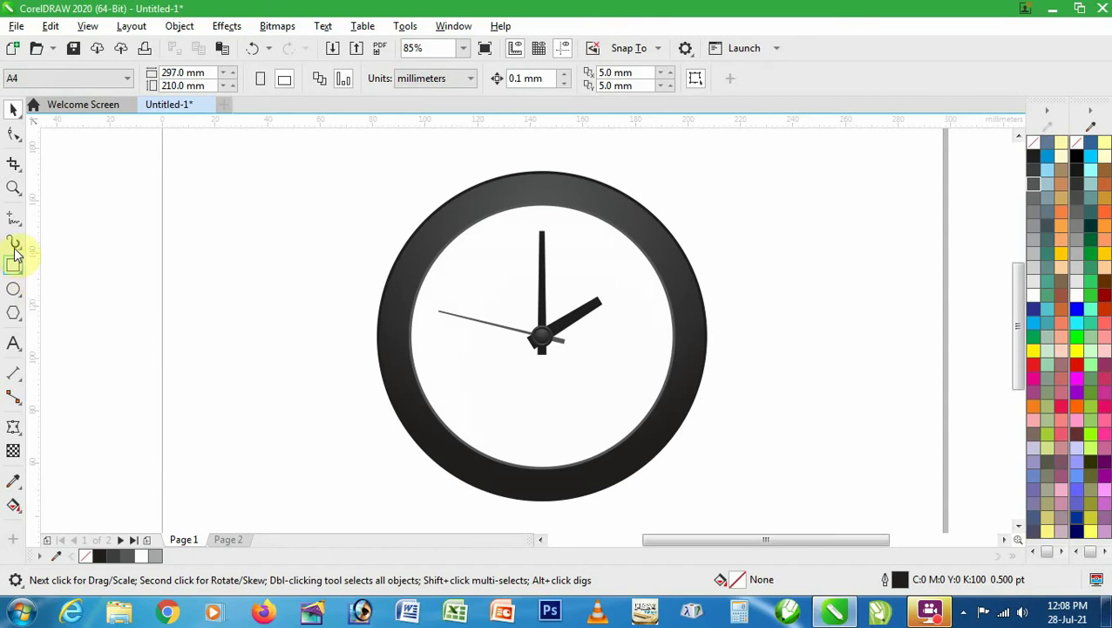
click(14, 218)
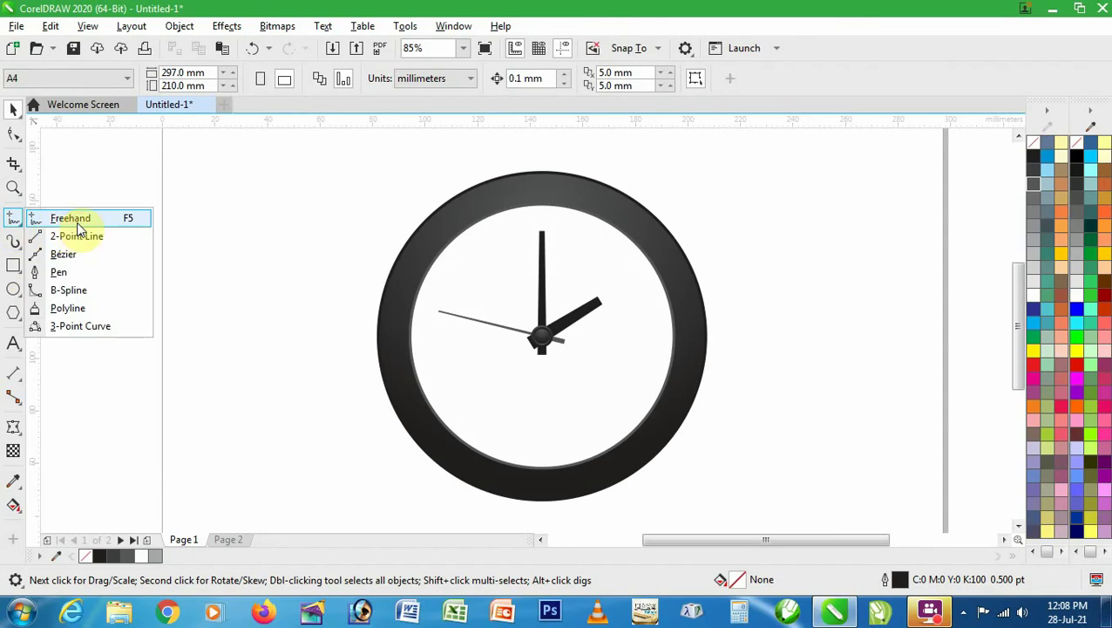
click(78, 222)
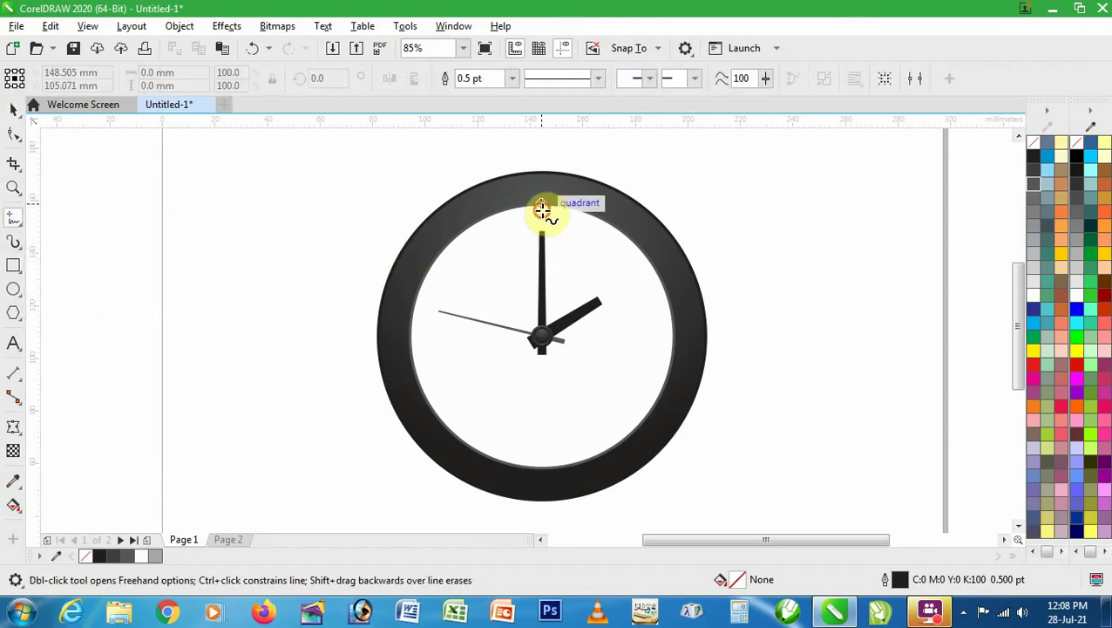
click(542, 207)
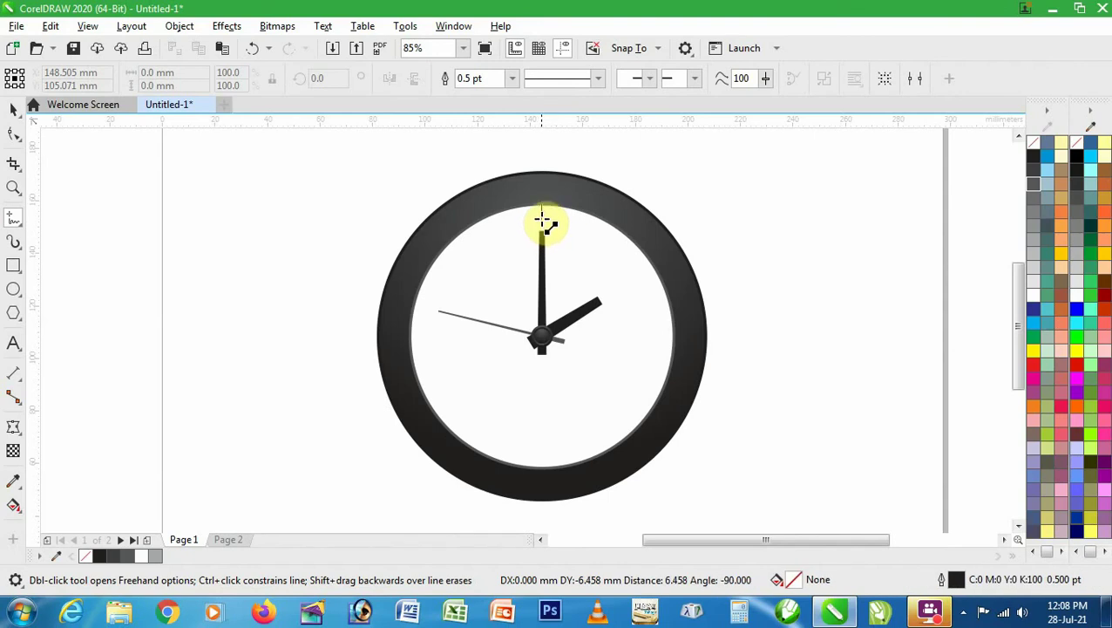
click(542, 219)
Shorten the vertical line about its centre to about 2.8 mm, clear of the ring's inner edge
key(z)
click(556, 251)
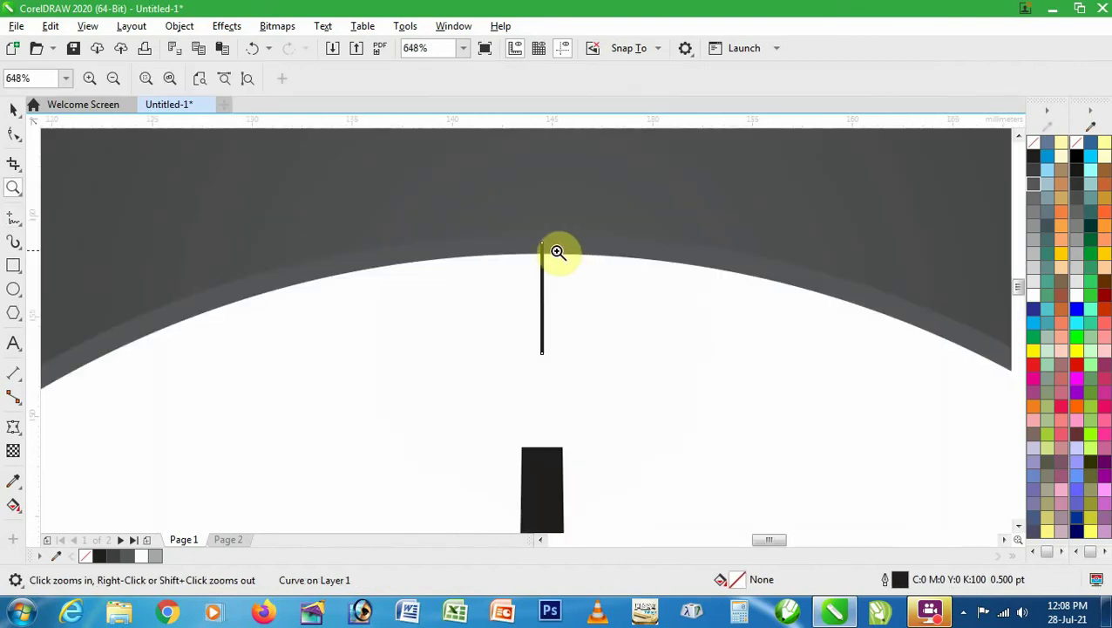
key(space)
drag(542, 237, 541, 301)
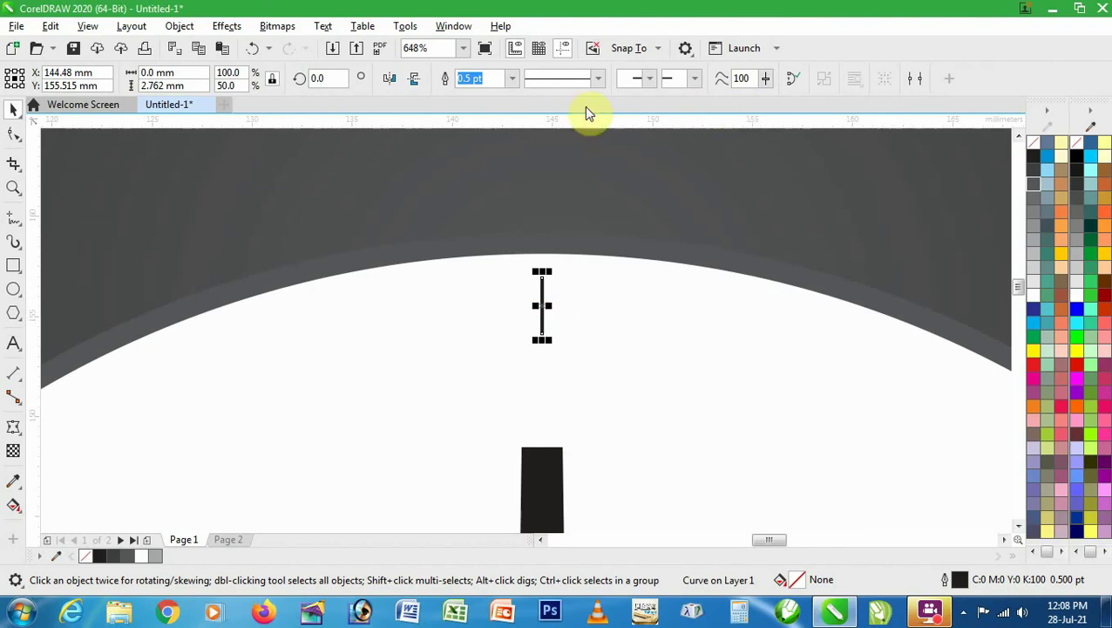
Set the short vertical tick line's outline width to 2.0 pt
click(512, 80)
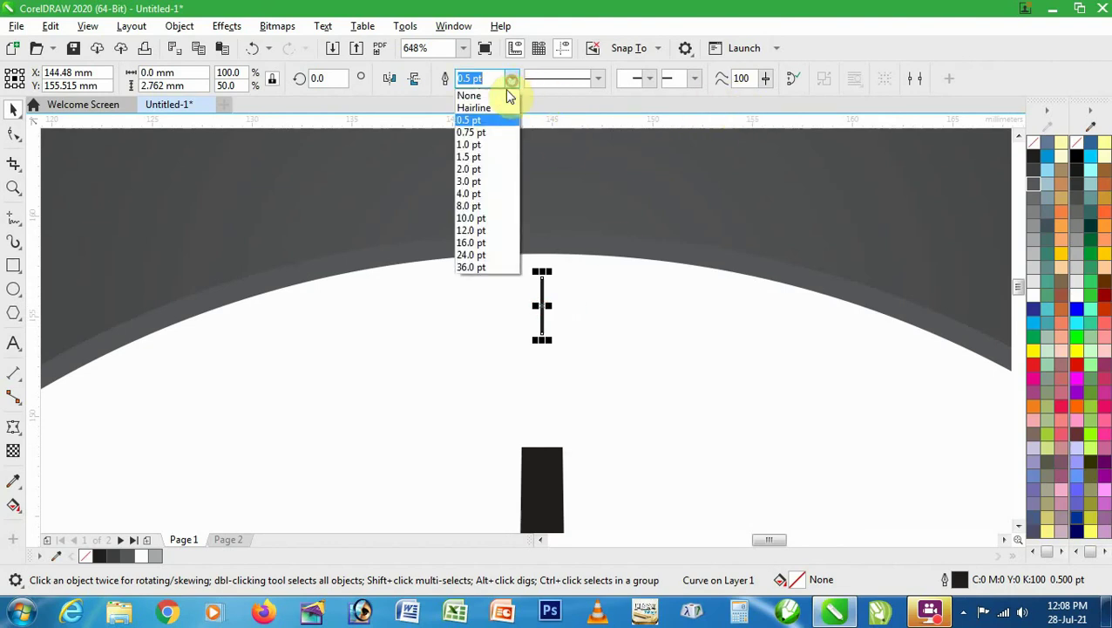
click(471, 170)
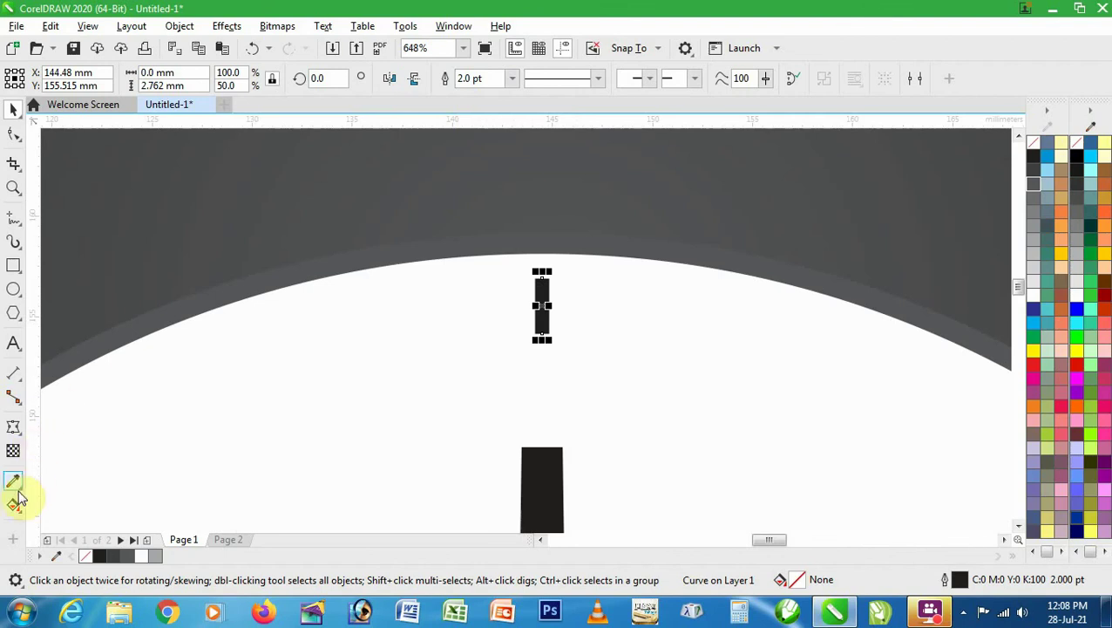
click(15, 436)
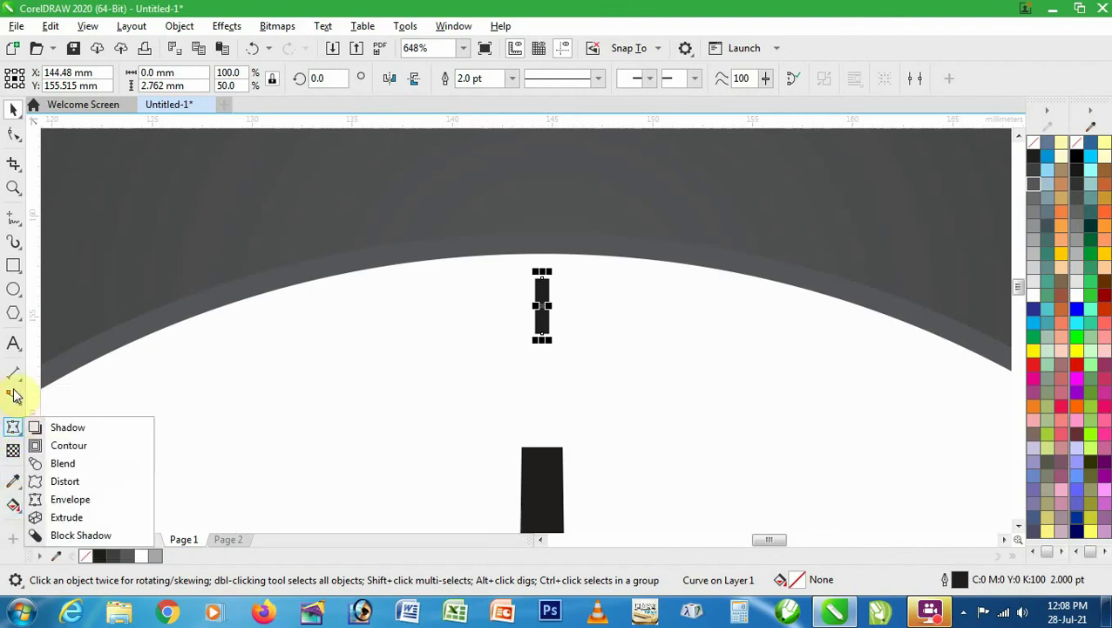
mouse_move(15, 349)
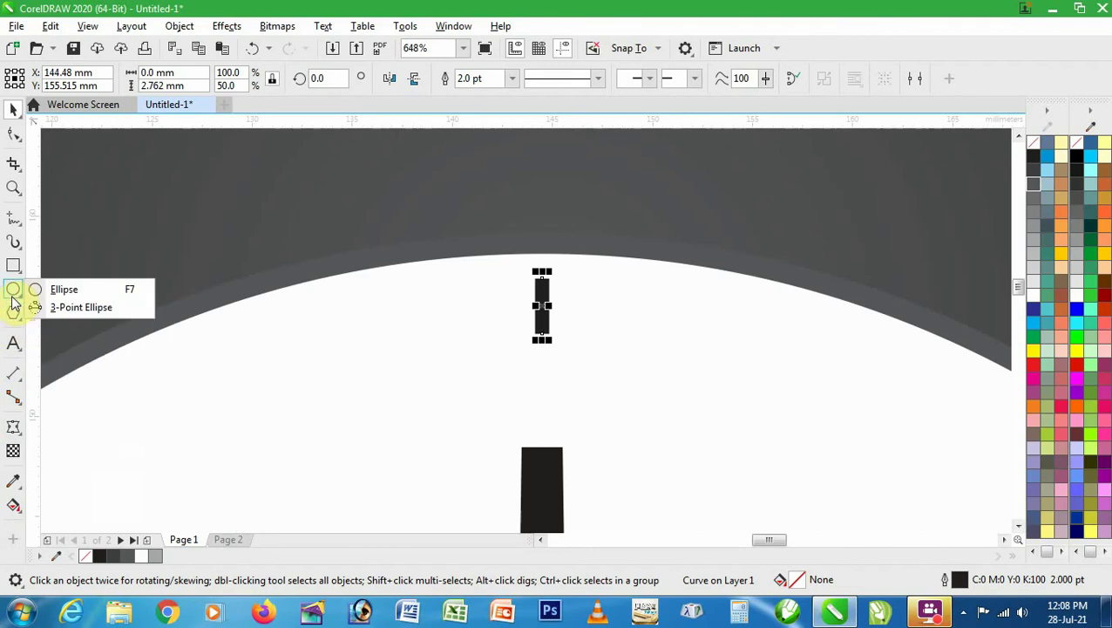
mouse_move(25, 267)
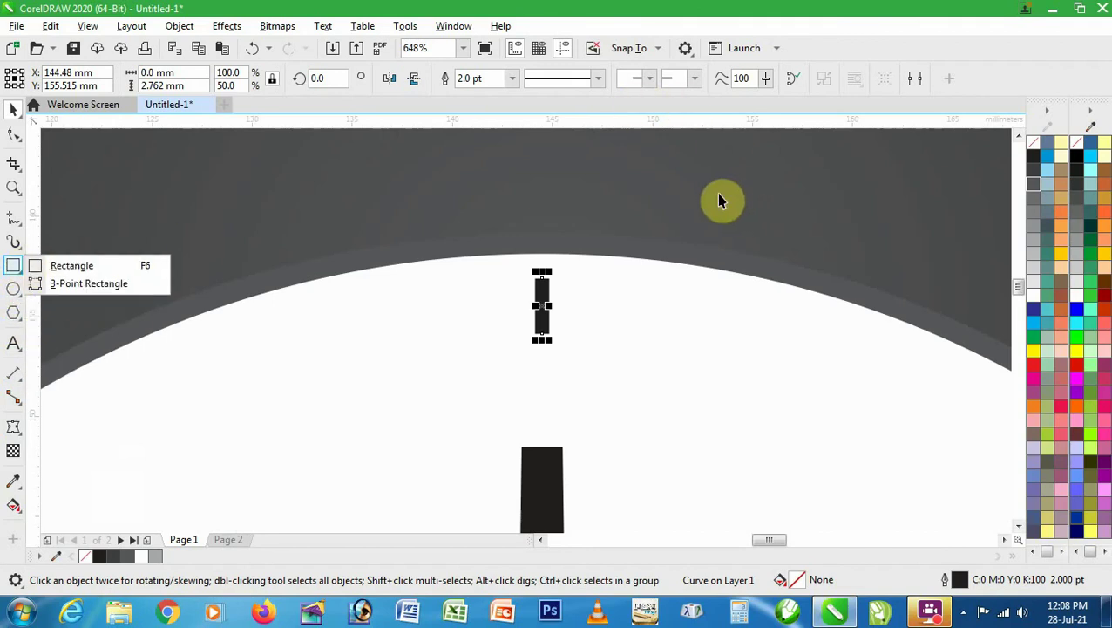
key(F11)
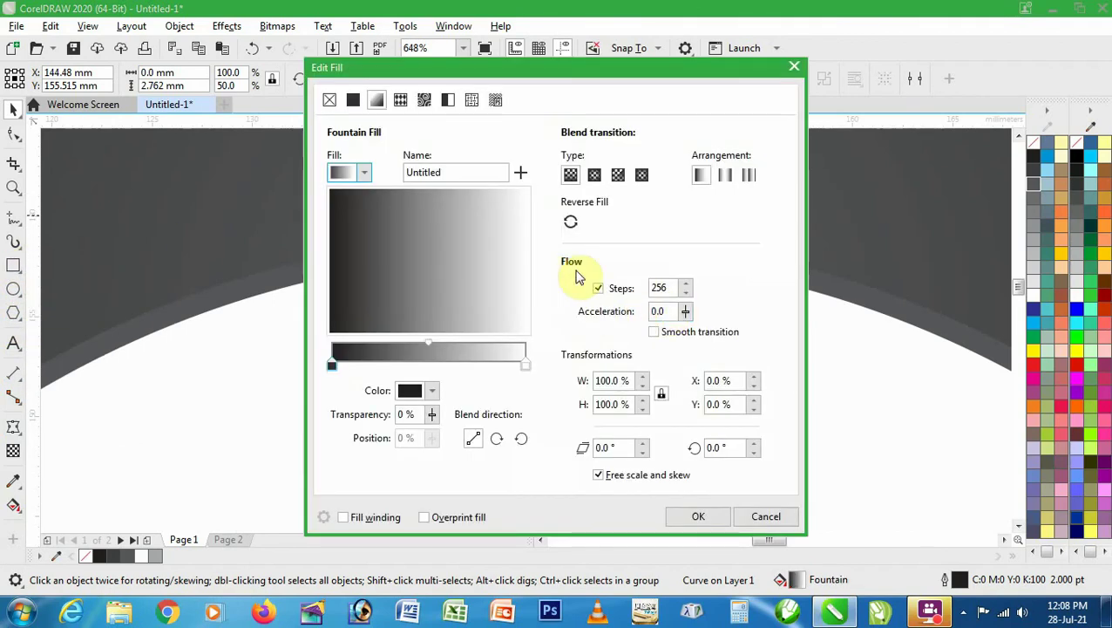
key(Escape)
Give the tick line round line caps in its outline pen settings
key(F12)
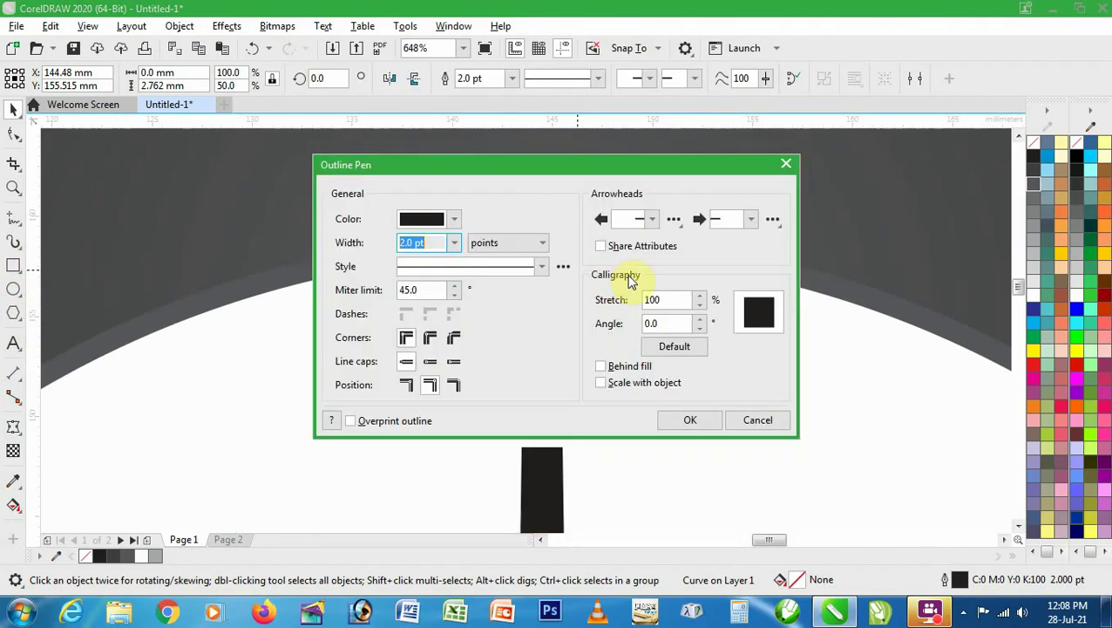
click(429, 364)
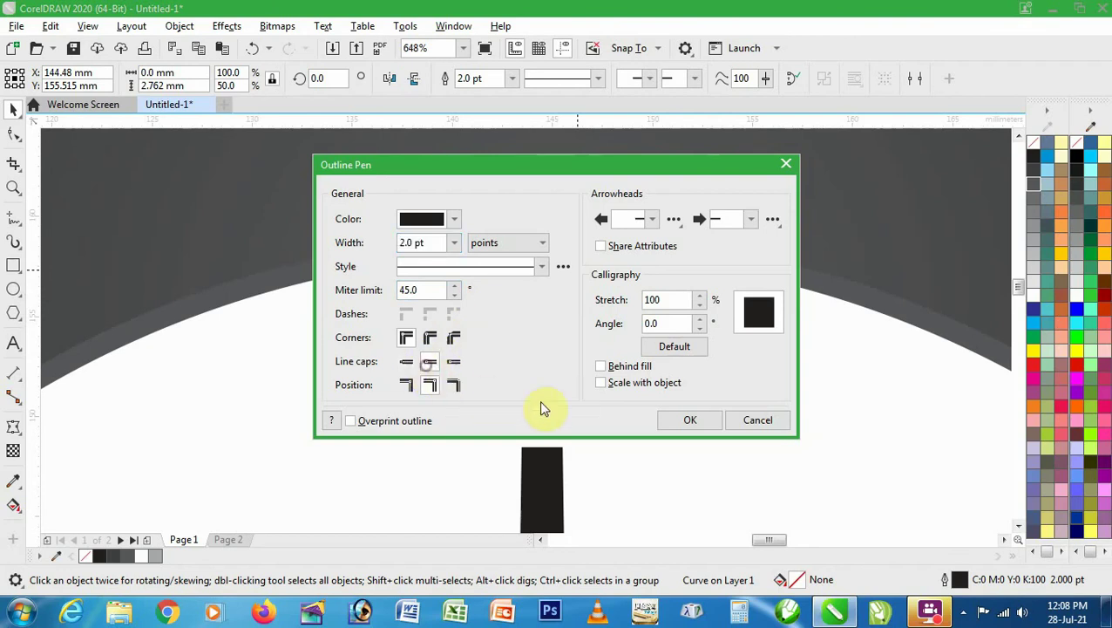
click(690, 420)
click(539, 316)
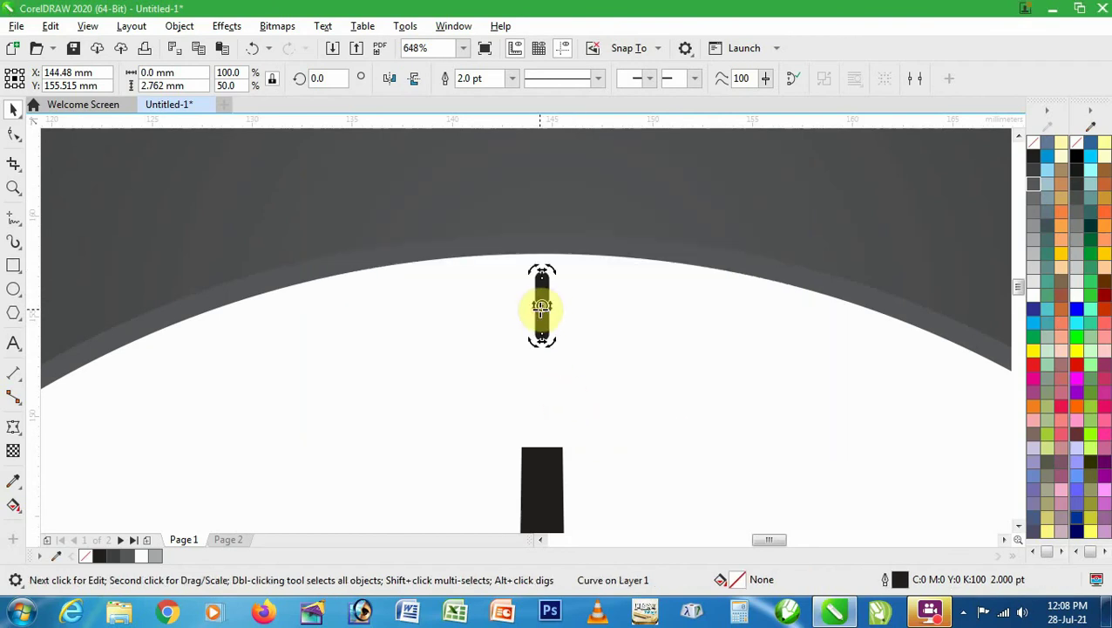
Move the tick line's centre of rotation to the middle of the clock's centre button
scroll(539, 316, down, 4)
click(719, 192)
scroll(523, 314, up, 2)
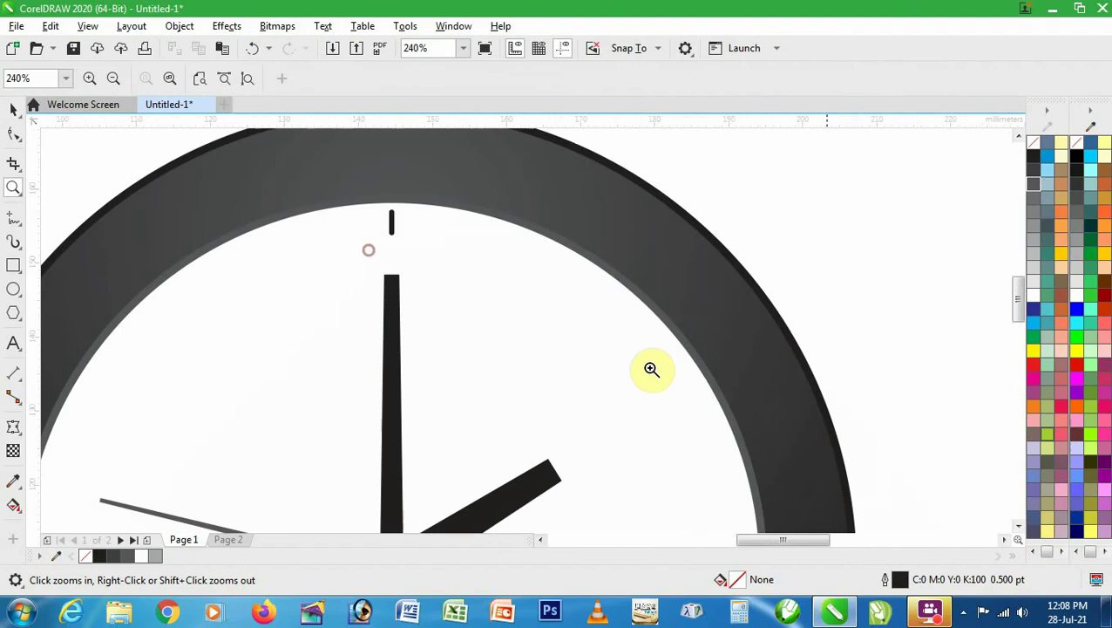
scroll(632, 350, down, 4)
drag(308, 137, 758, 527)
key(space)
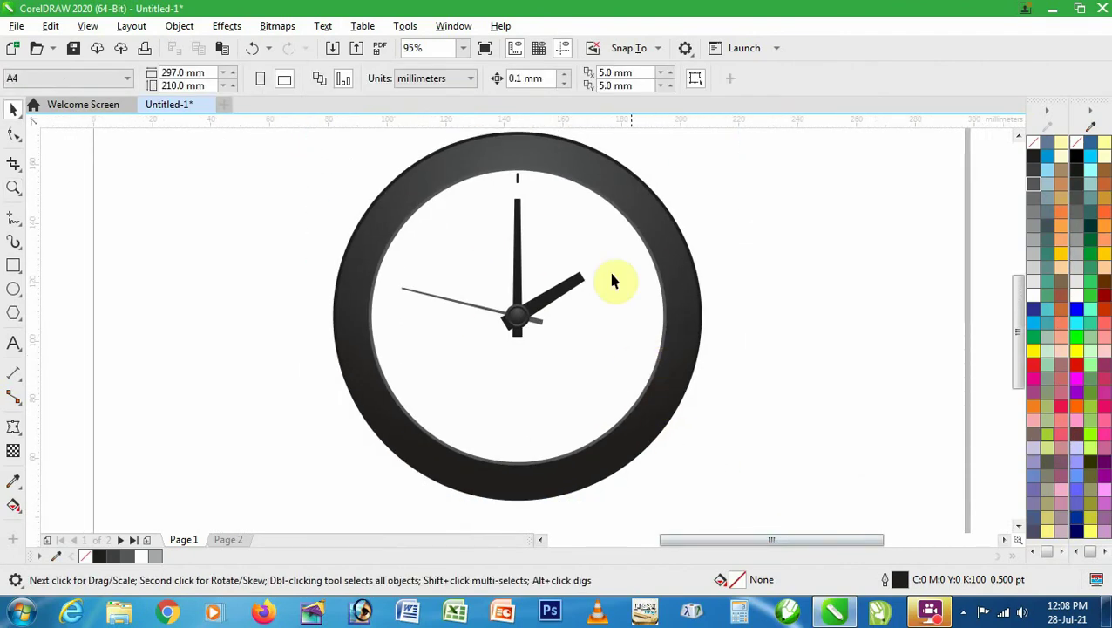
click(518, 180)
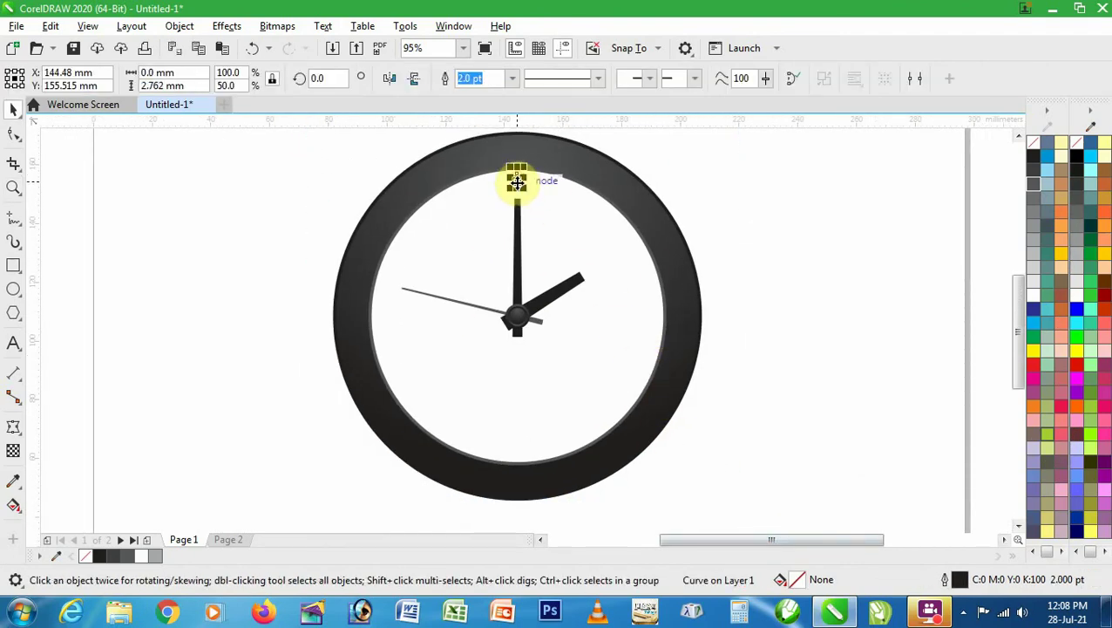
click(516, 178)
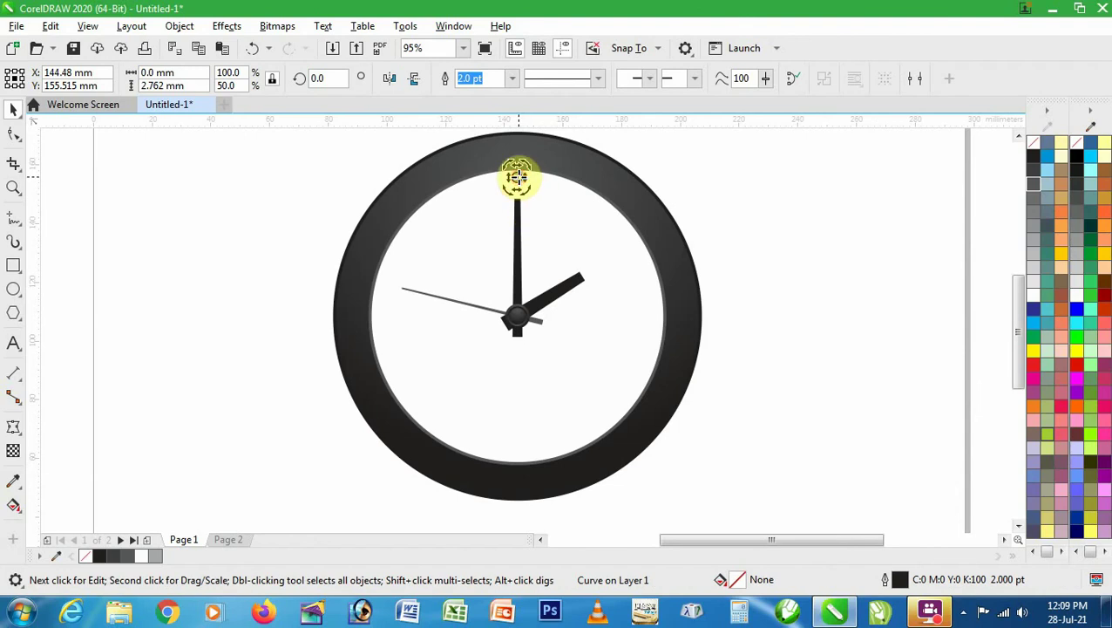
drag(517, 177, 521, 318)
drag(515, 180, 516, 316)
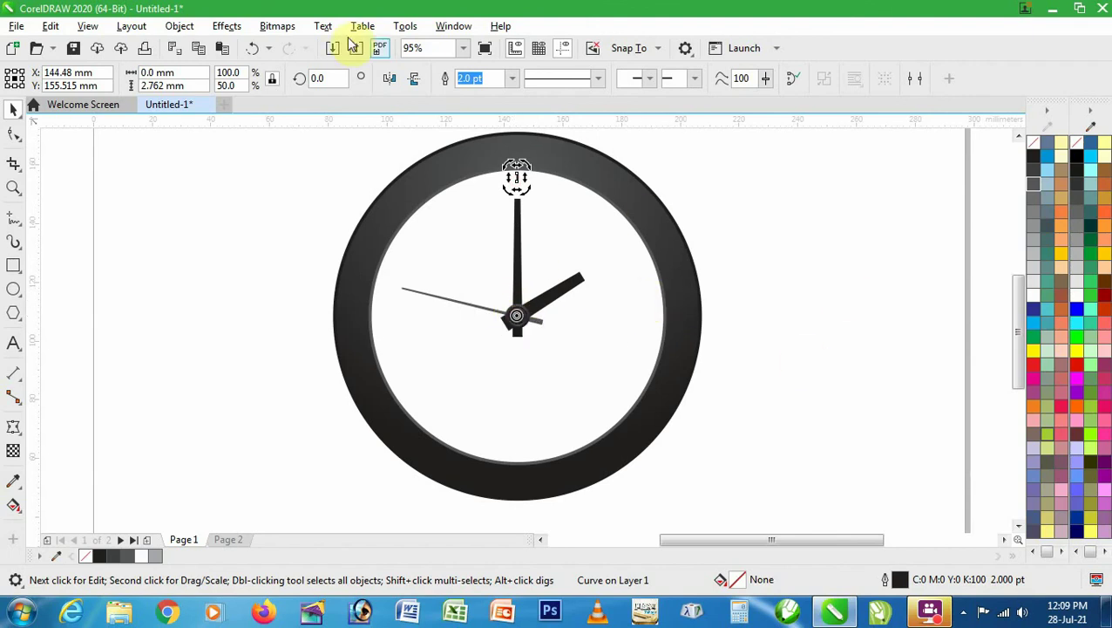
Rotate the tick line by 30° about the clock's centre with 12 copies, using the Transform docker
click(452, 27)
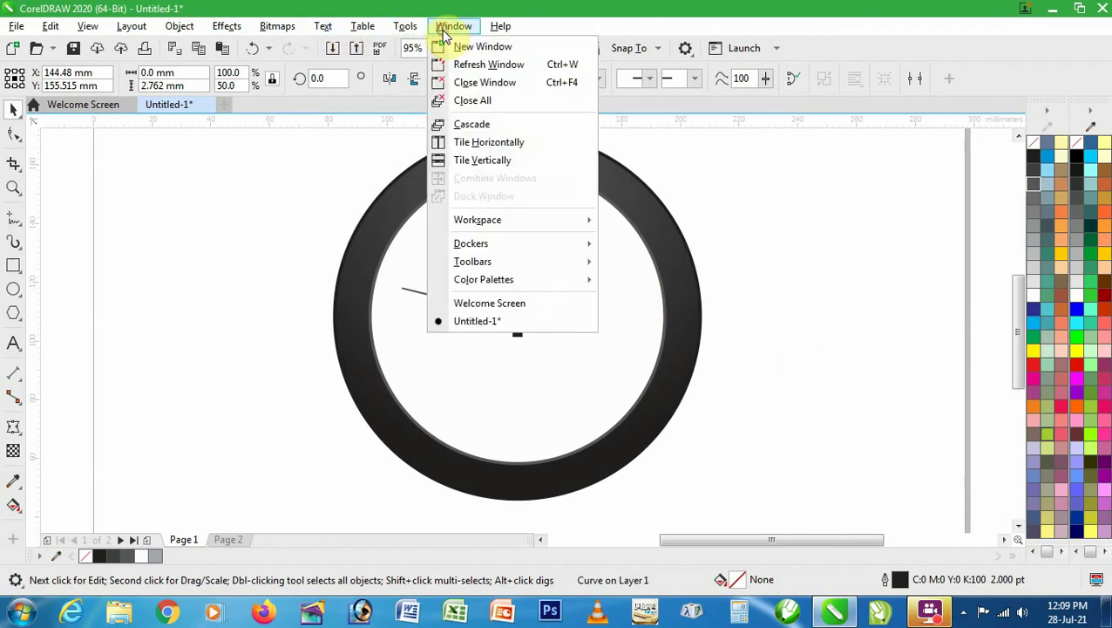
mouse_move(493, 248)
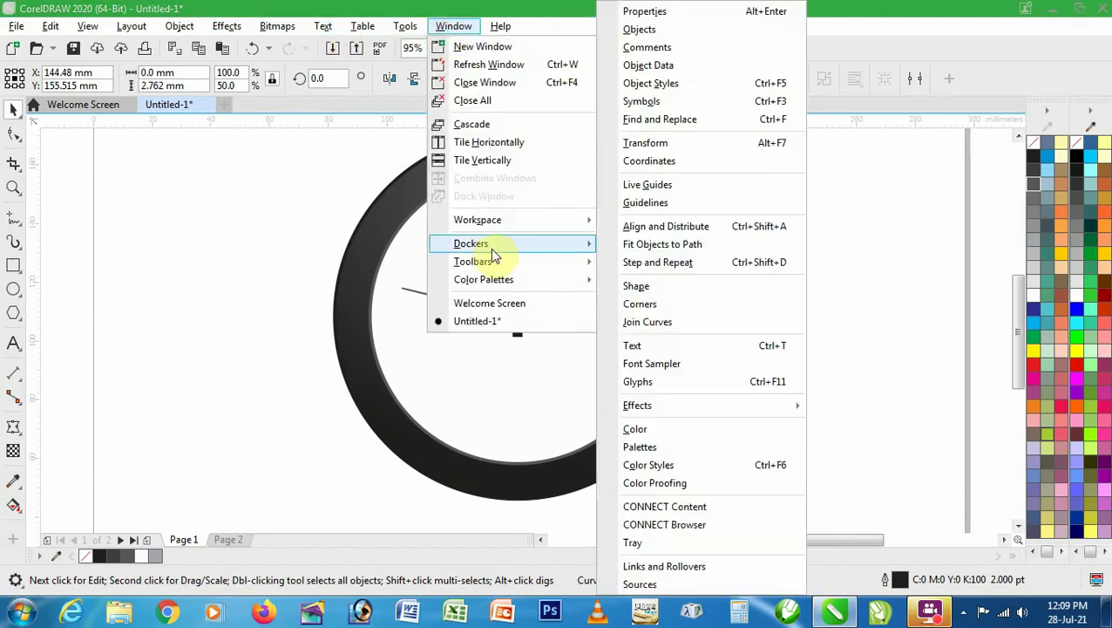
click(699, 143)
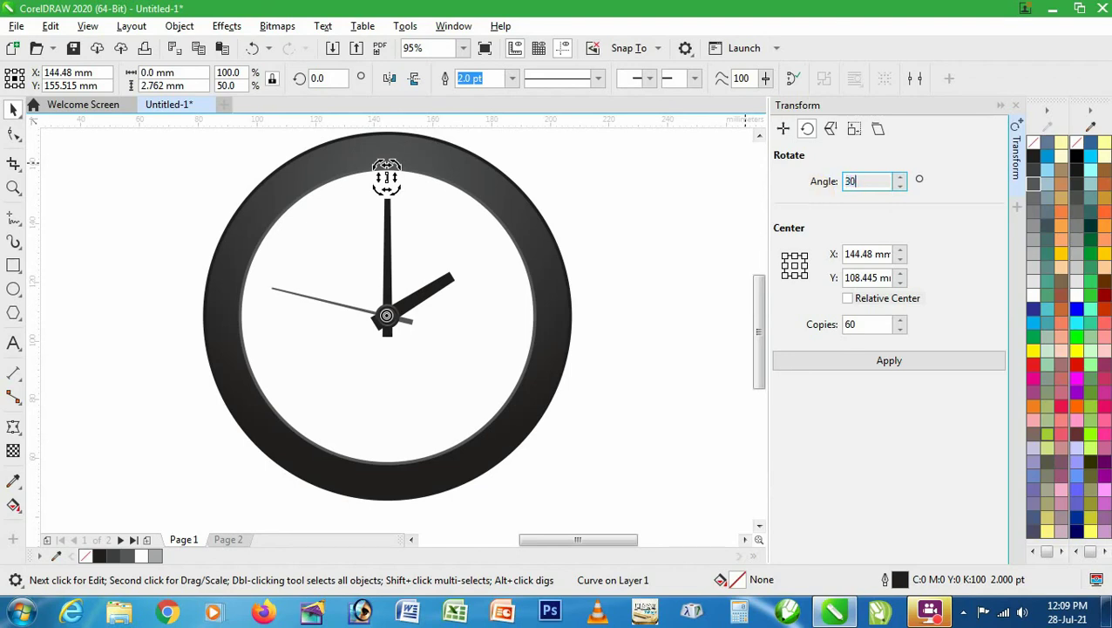
double_click(868, 324)
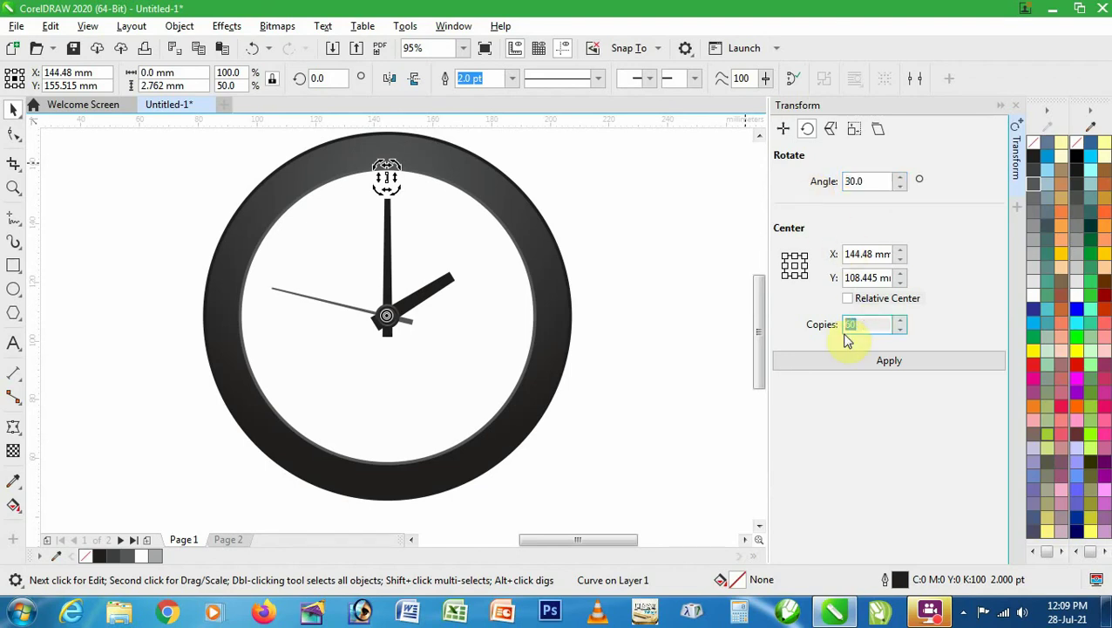
click(878, 367)
click(652, 353)
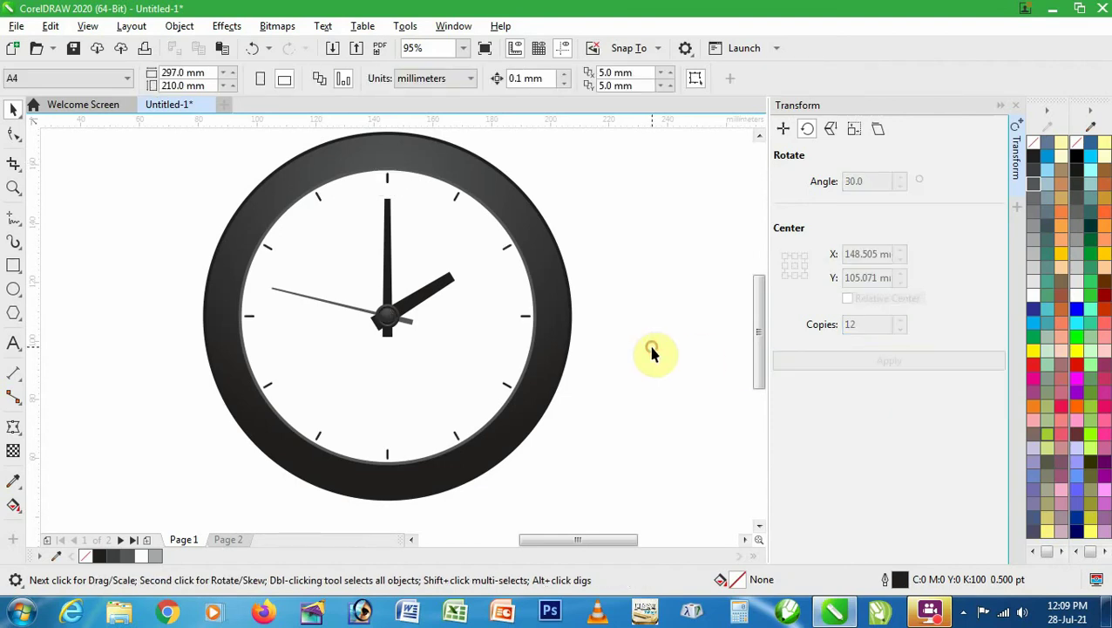
click(611, 281)
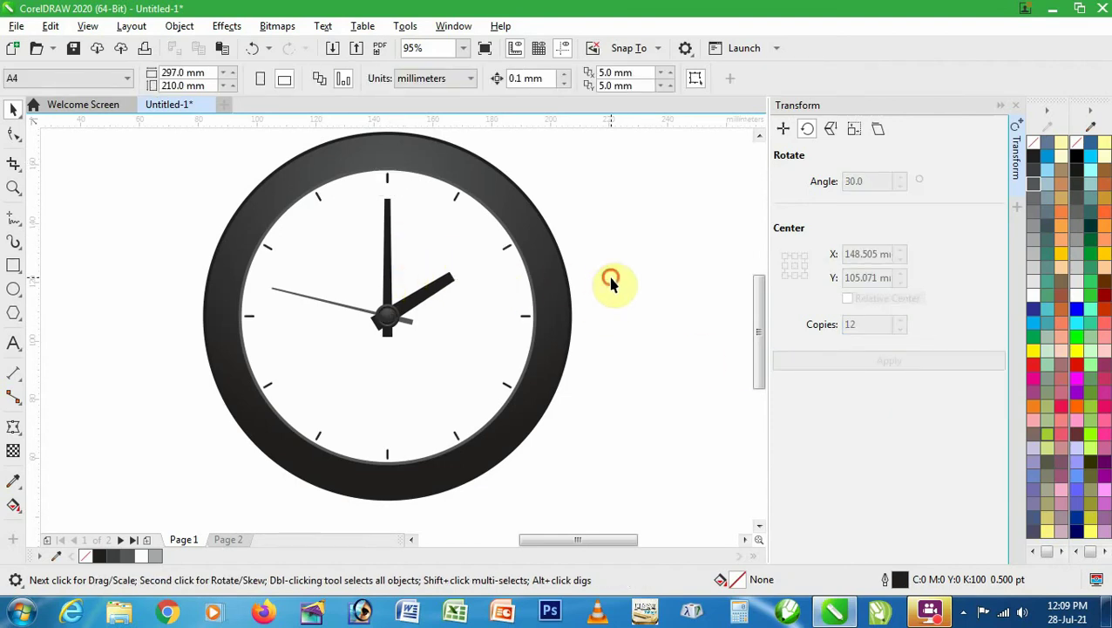
click(1014, 104)
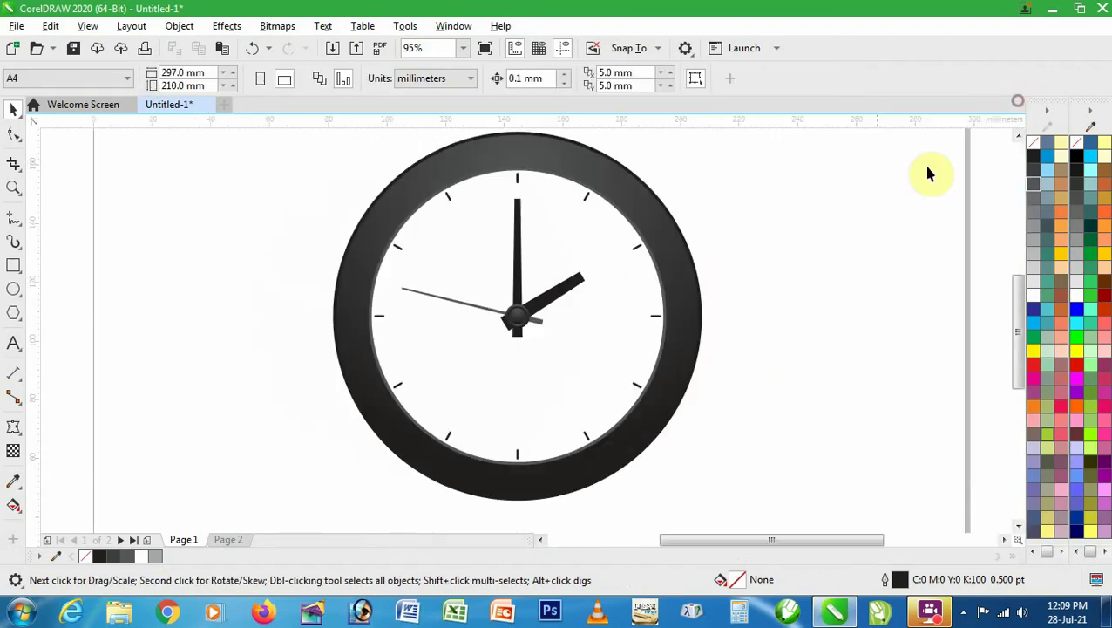
Add the artistic text "12" on the empty page area beside the clock
key(F8)
click(761, 274)
text(12)
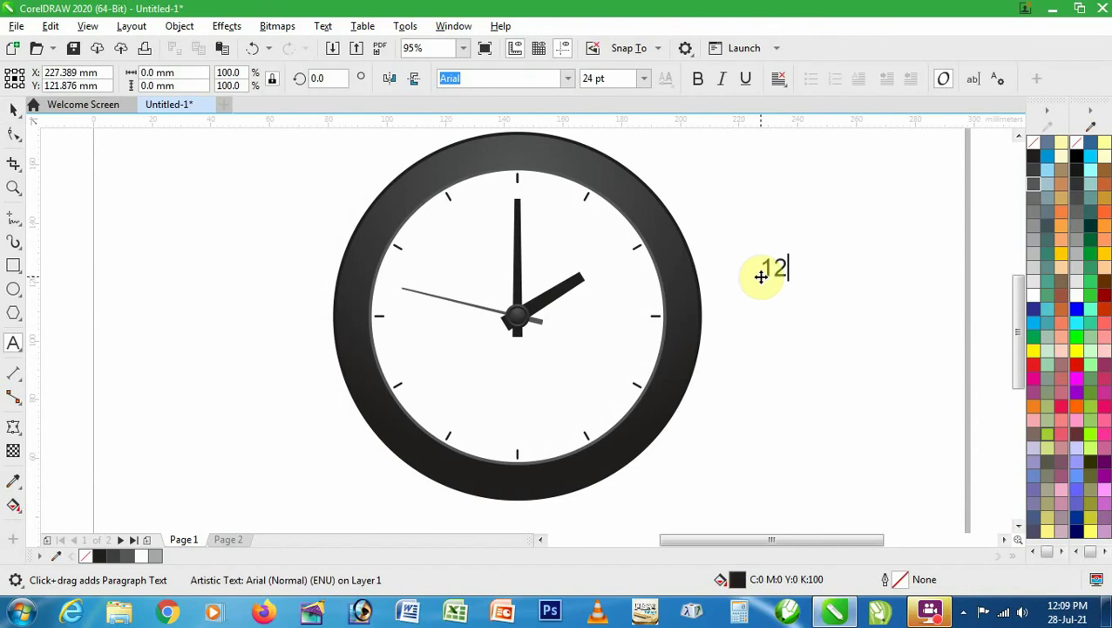
key(ctrl+space)
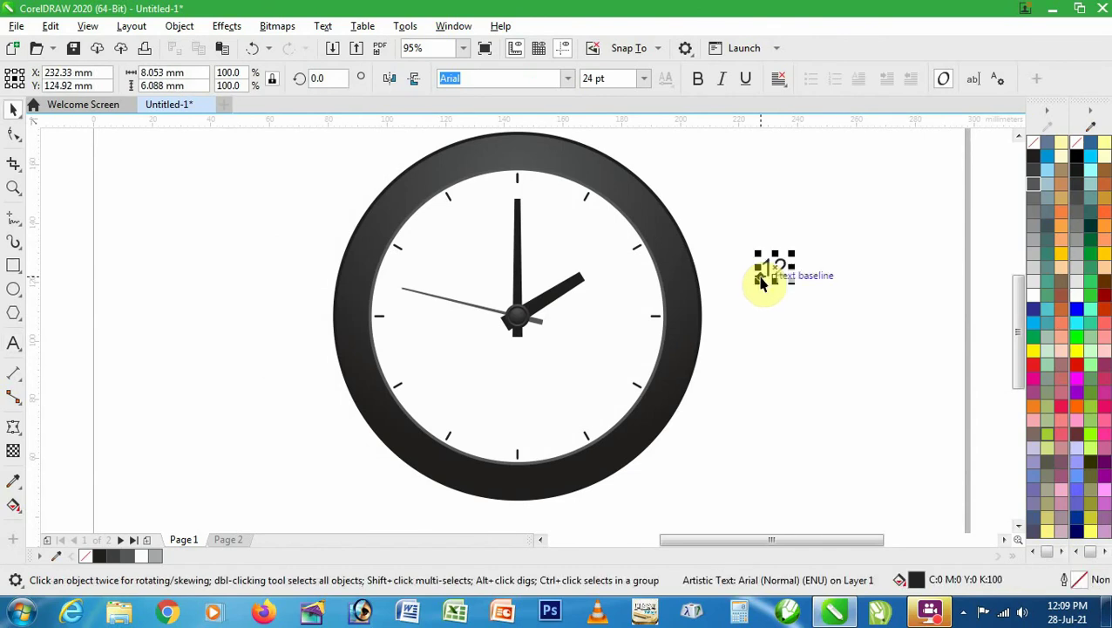
Centre-align the "12" text and set its font to Hemi Head Rg
click(779, 78)
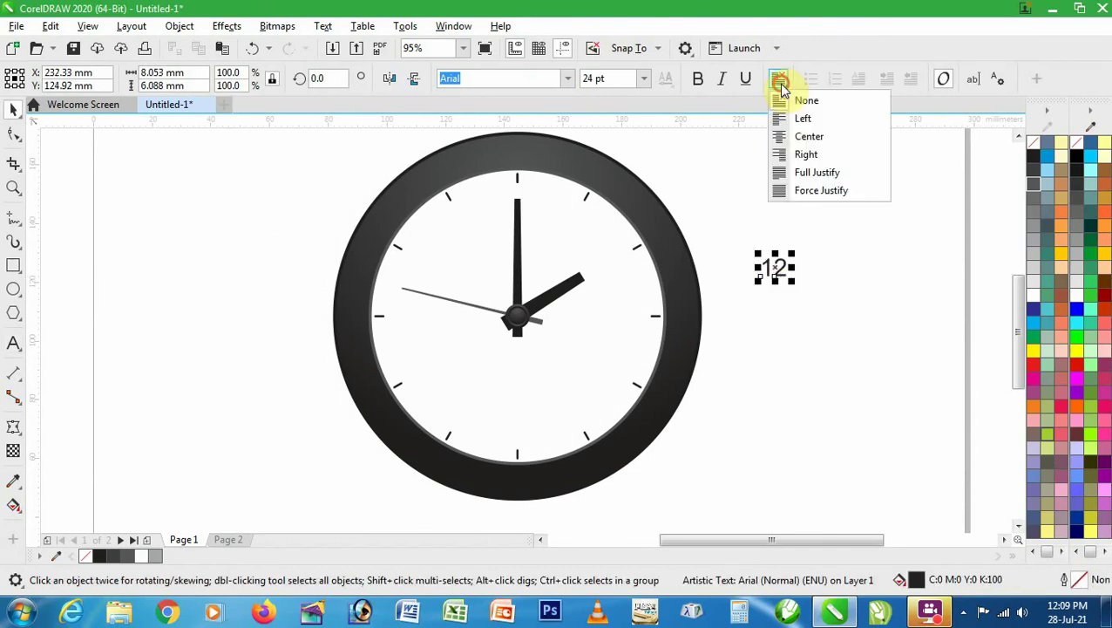
click(804, 137)
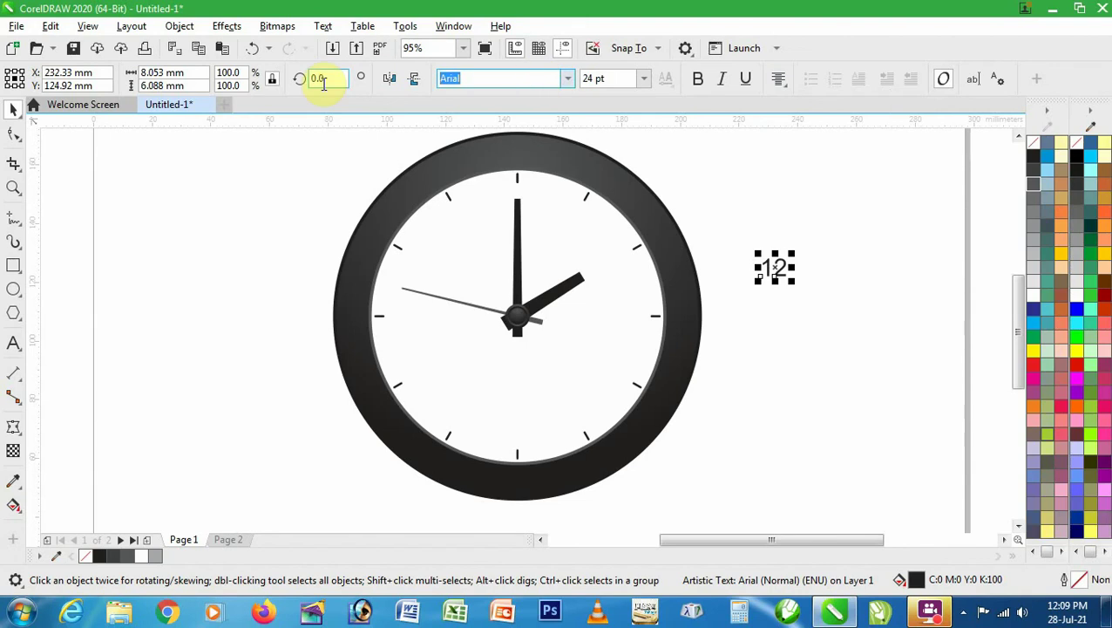
text(Hemi Head Rg)
key(Return)
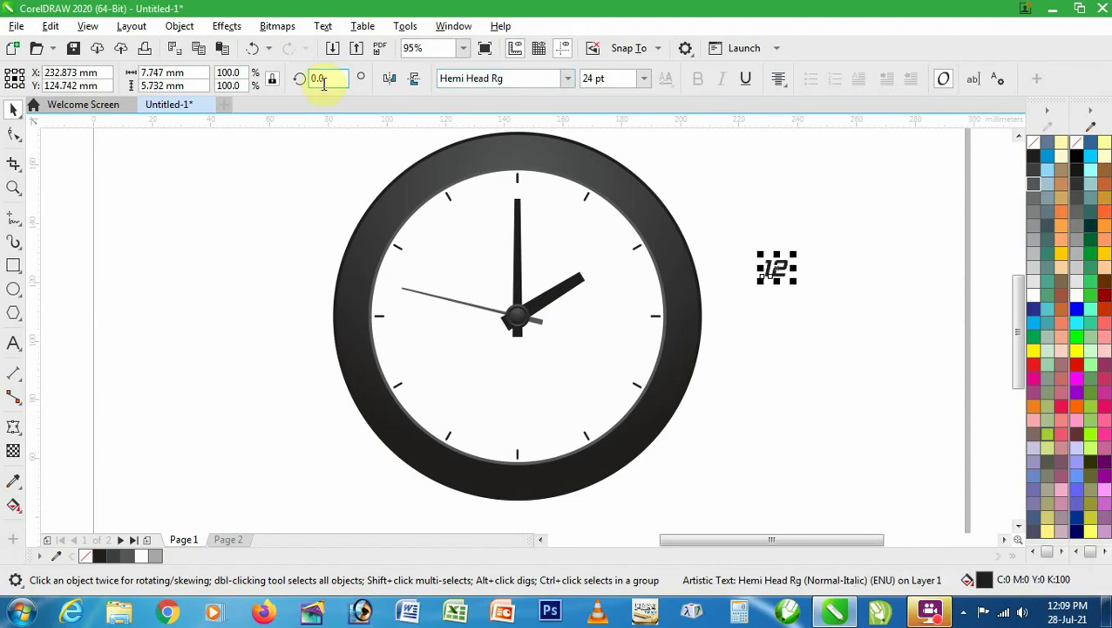
click(819, 209)
Shorten the vertical hand from its tip to leave room for a numeral under the 12 o'clock tick
click(515, 231)
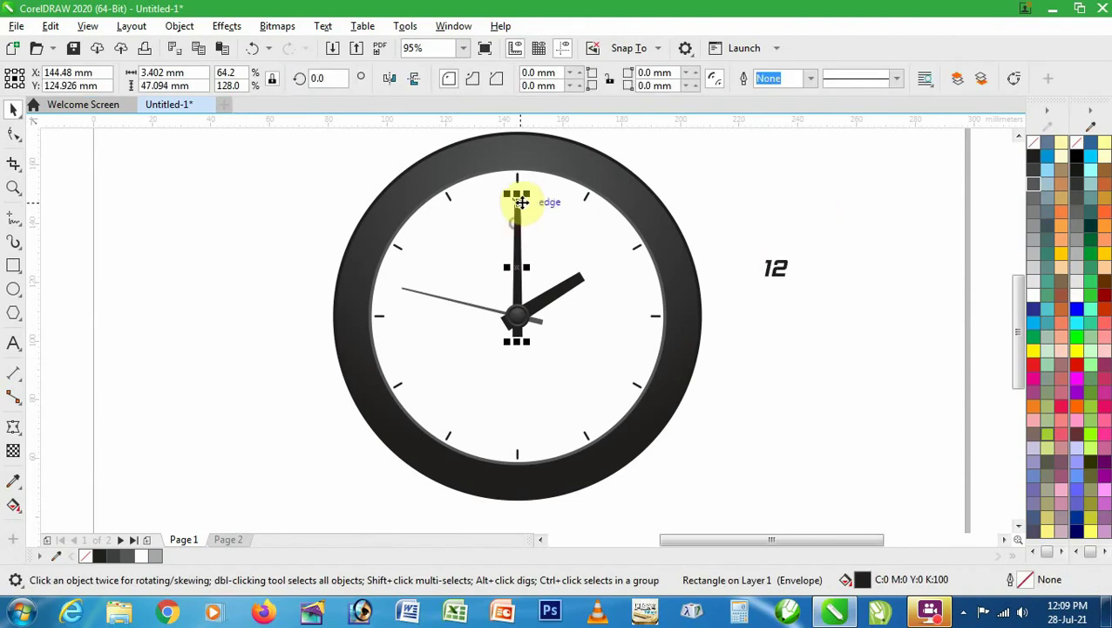
drag(518, 195, 518, 218)
Place the "12" just below the 12 o'clock tick and align it horizontally to the centre of the ring
click(755, 281)
drag(758, 277, 514, 213)
shift+click(529, 157)
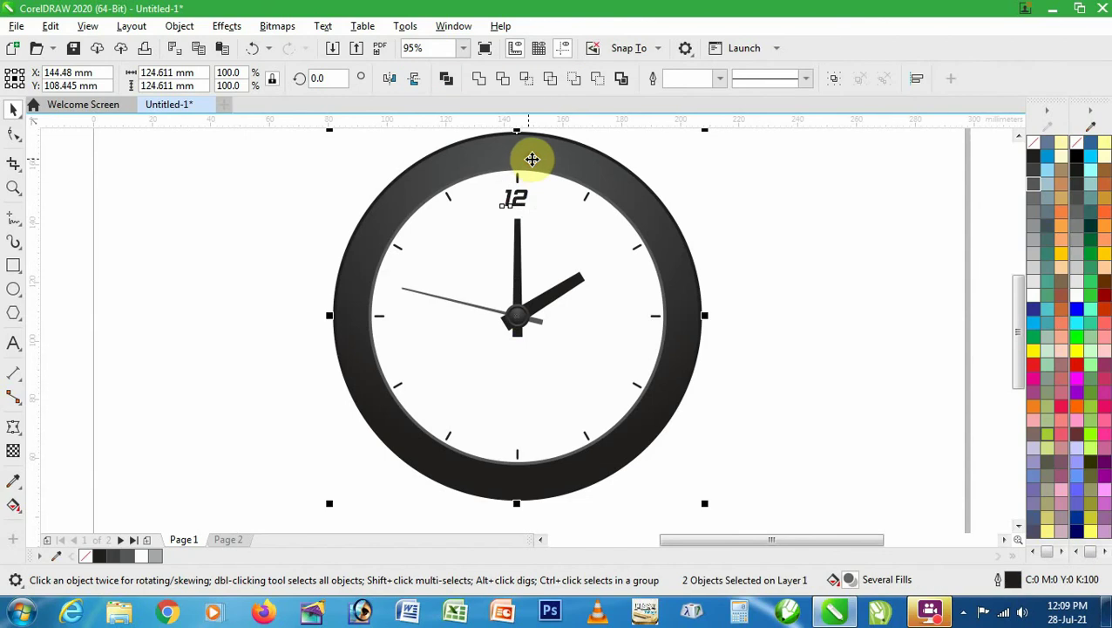
click(749, 208)
Copy the "12" straight down to just above the 6 o'clock tick and change the copy's text to "6"
click(526, 206)
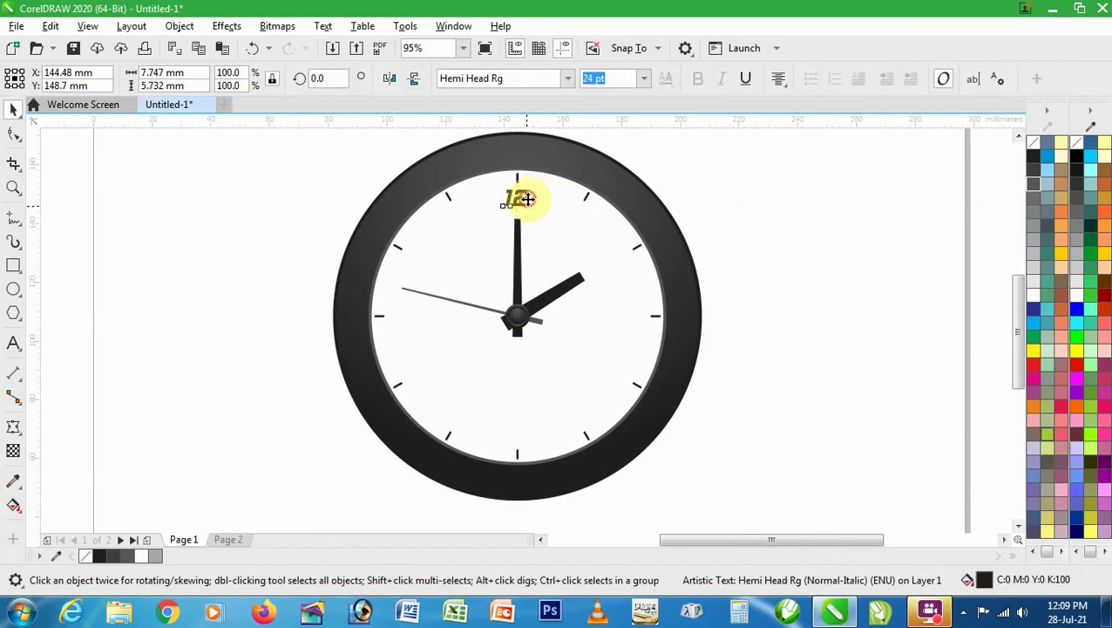
drag(527, 198, 538, 447)
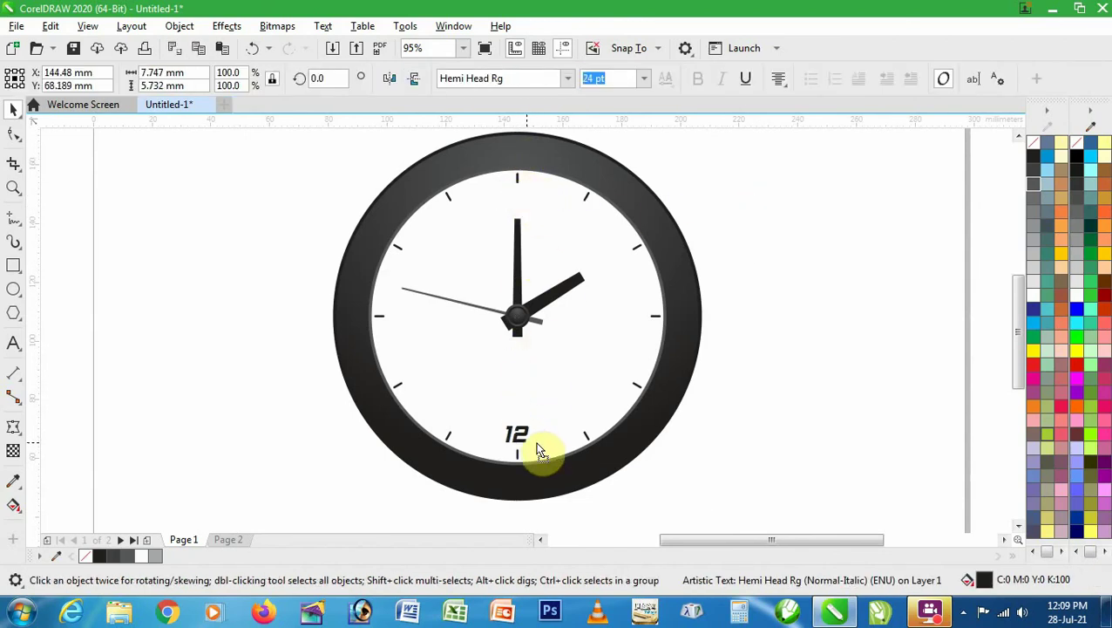
right_click(538, 448)
key(F8)
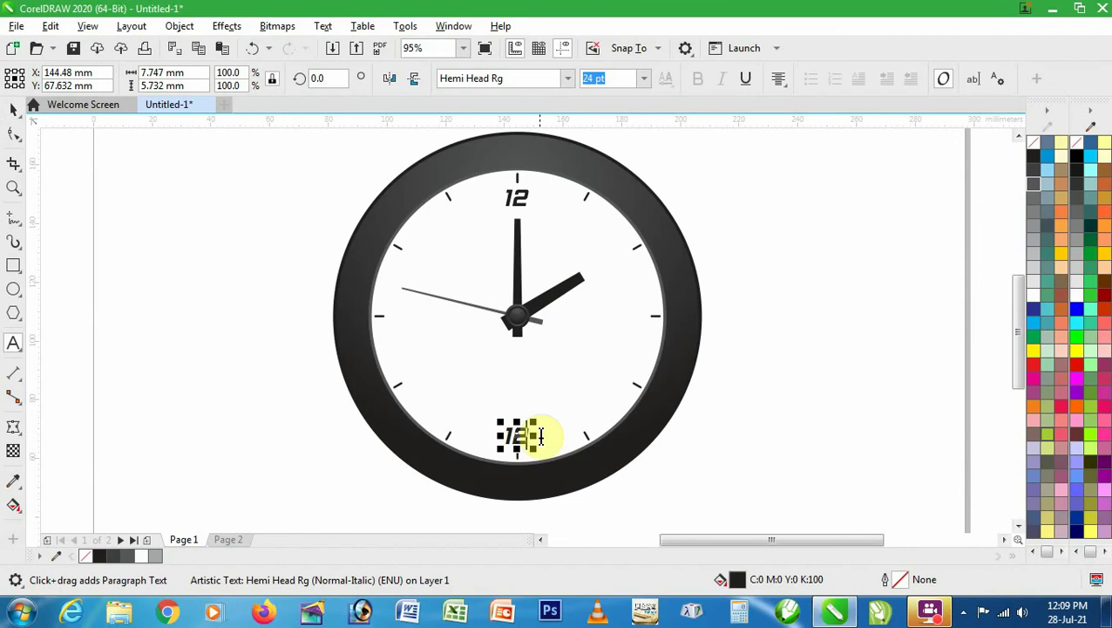
key(ctrl+space)
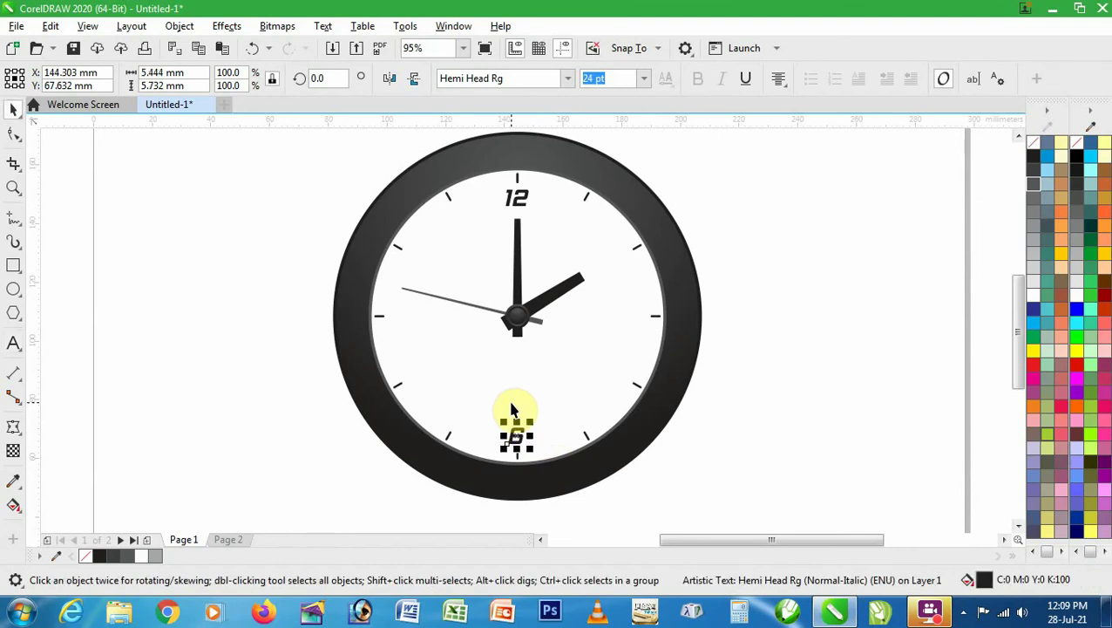
Copy the "6" to just inside the 3 o'clock tick and change the copy's text to "3"
drag(515, 432, 642, 324)
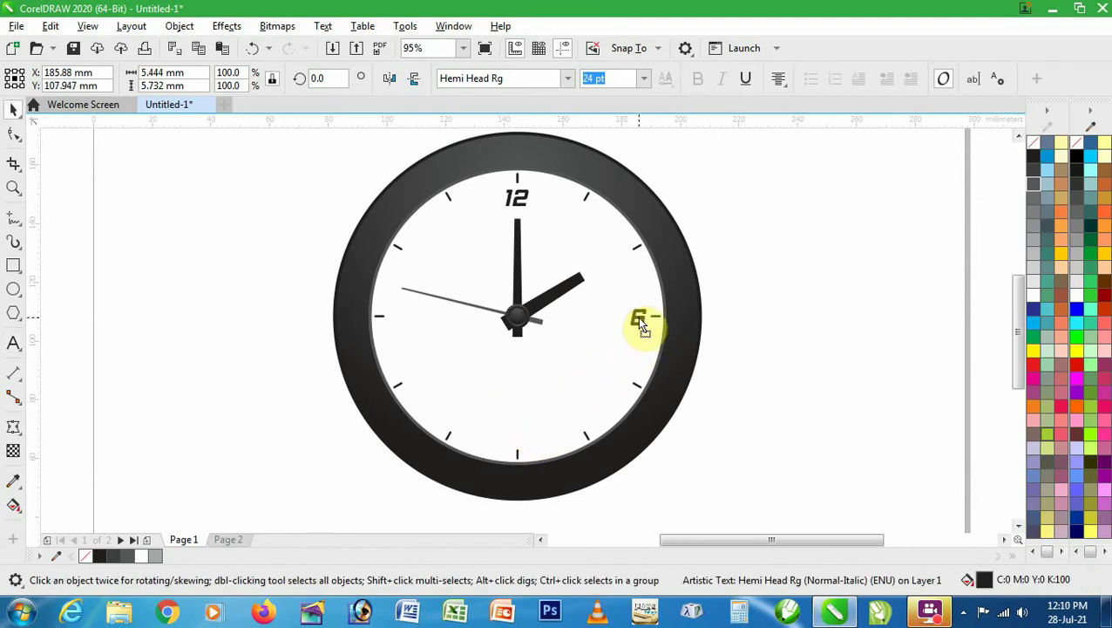
key(Escape)
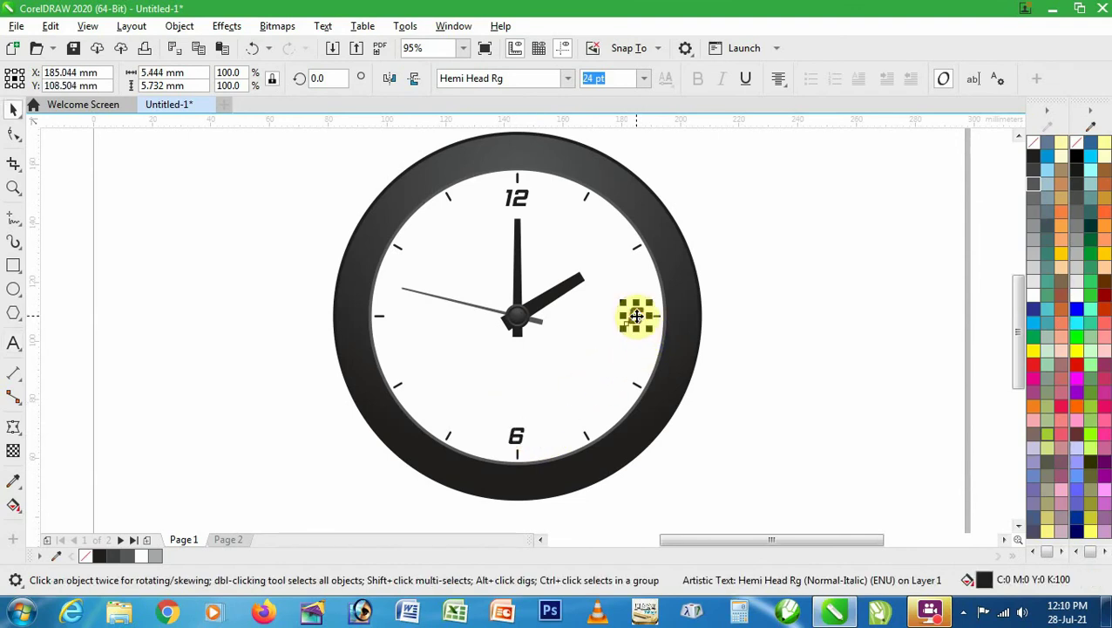
key(ctrl+space)
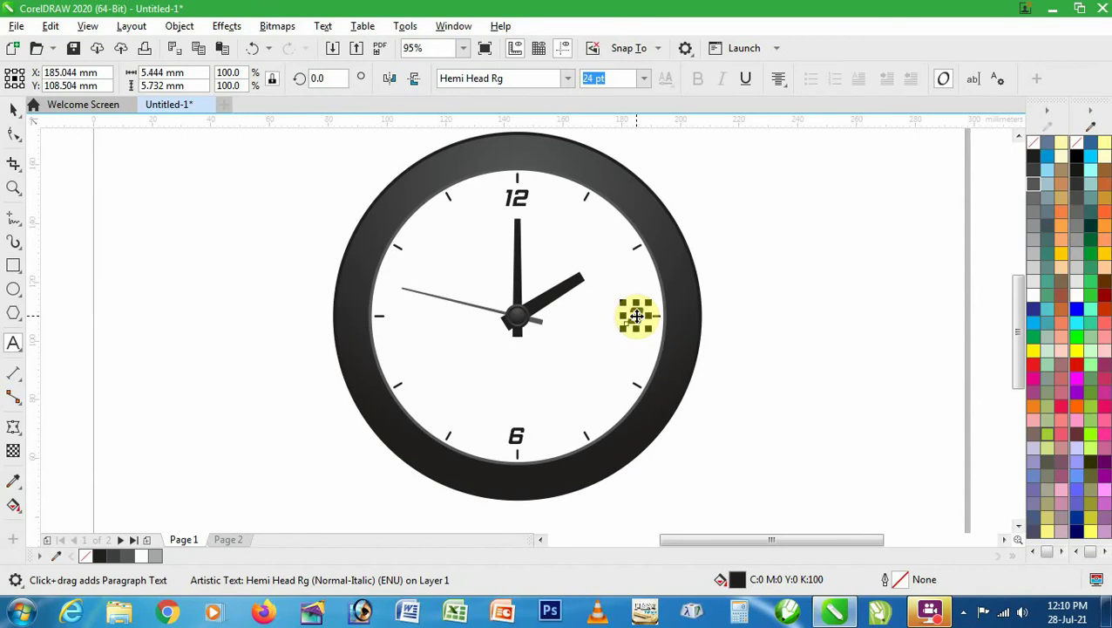
key(ctrl+space)
click(789, 343)
Copy the "3" straight across the dial to just inside the 9 o'clock tick
key(F2)
drag(559, 278, 745, 365)
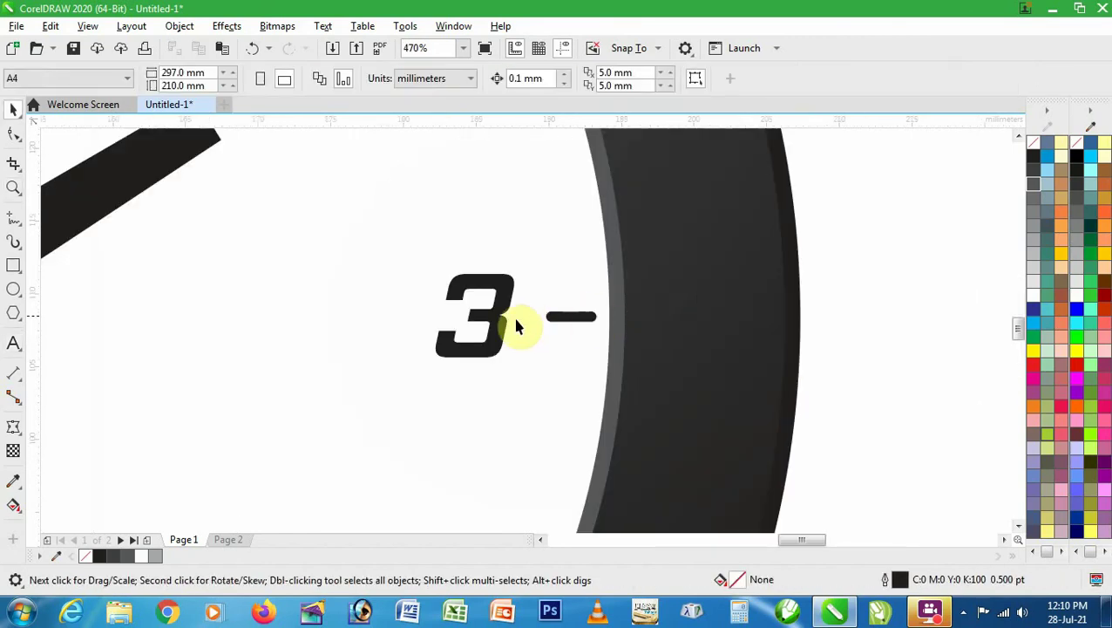
click(516, 326)
drag(509, 333, 341, 327)
key(shift+F4)
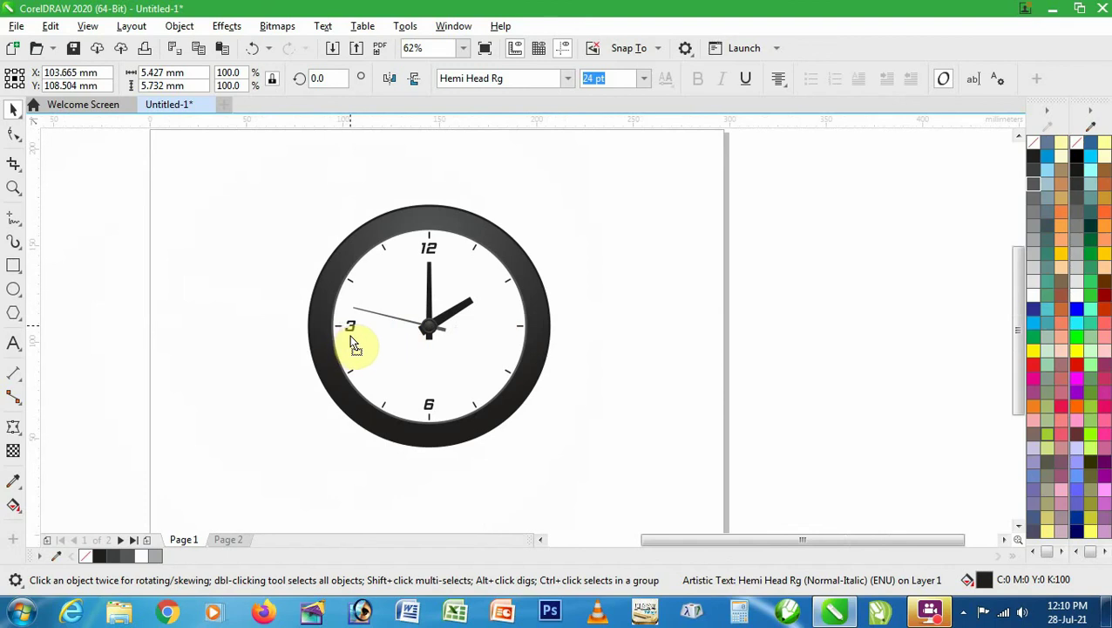
key(F2)
drag(280, 302, 472, 365)
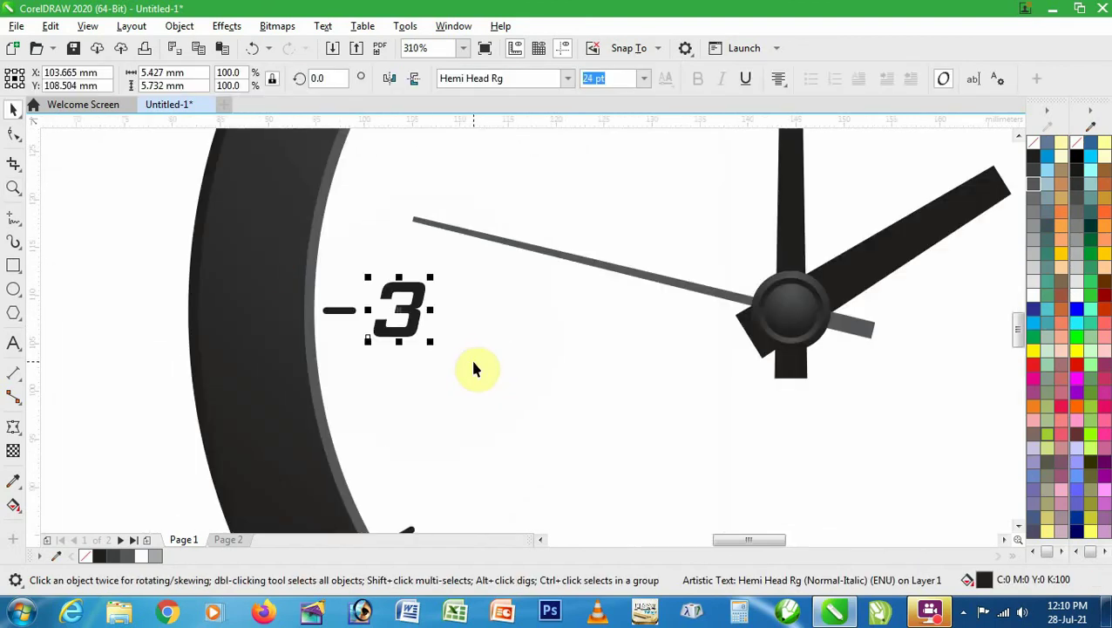
Change the text of the numeral beside the 9 o'clock tick to "9"
key(F8)
key(shift+Left)
text(9)
key(ctrl+space)
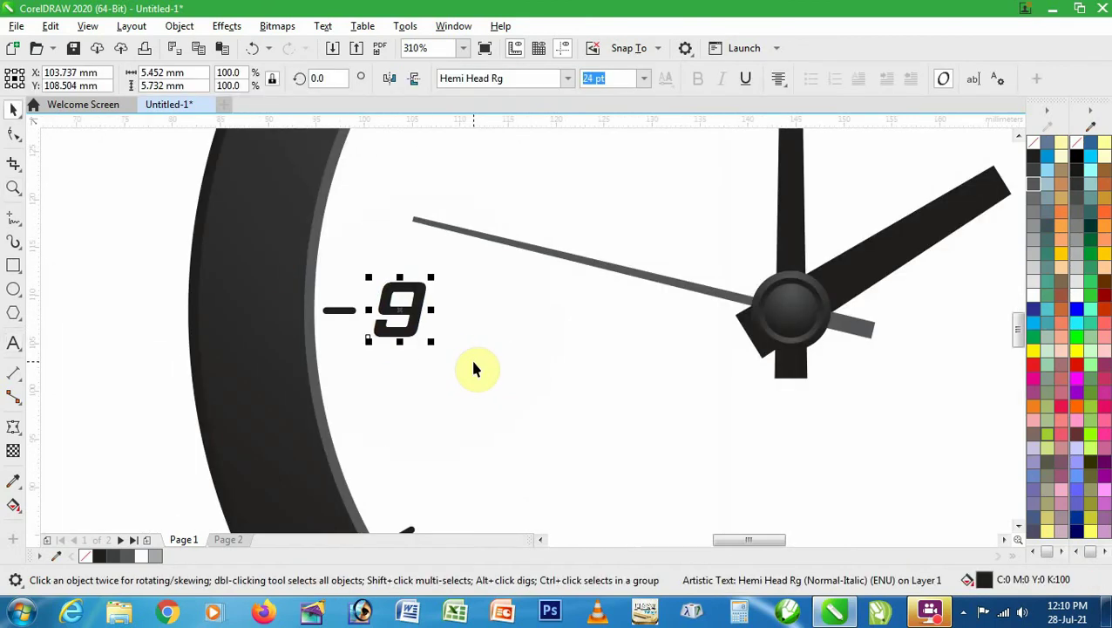
Preview the whole clock in full screen with nothing selected
scroll(469, 356, down, 5)
key(F4)
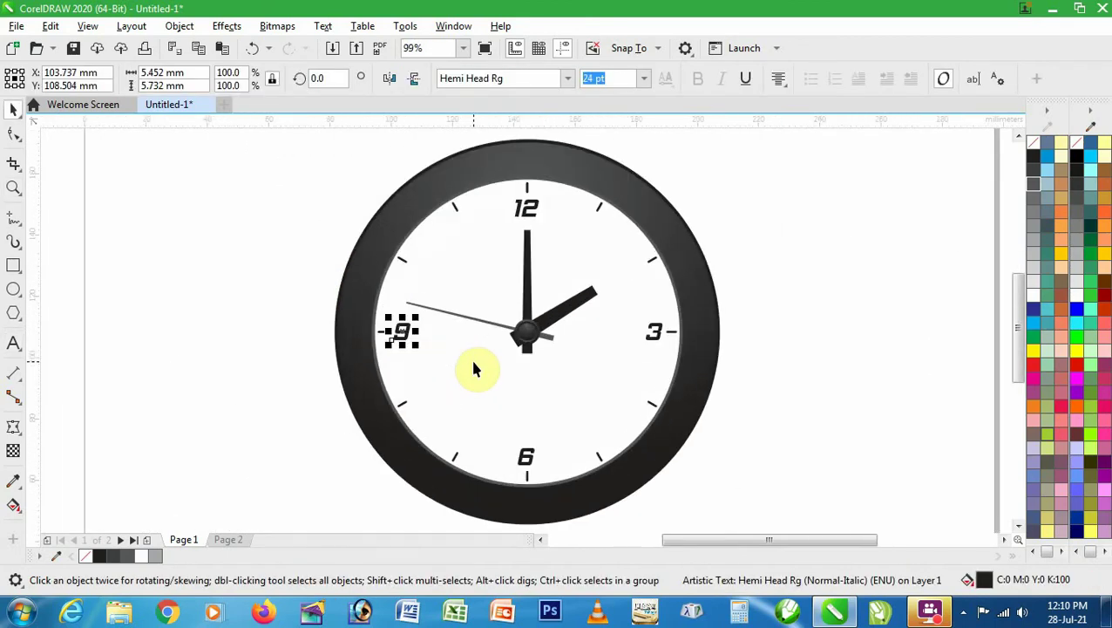
click(771, 395)
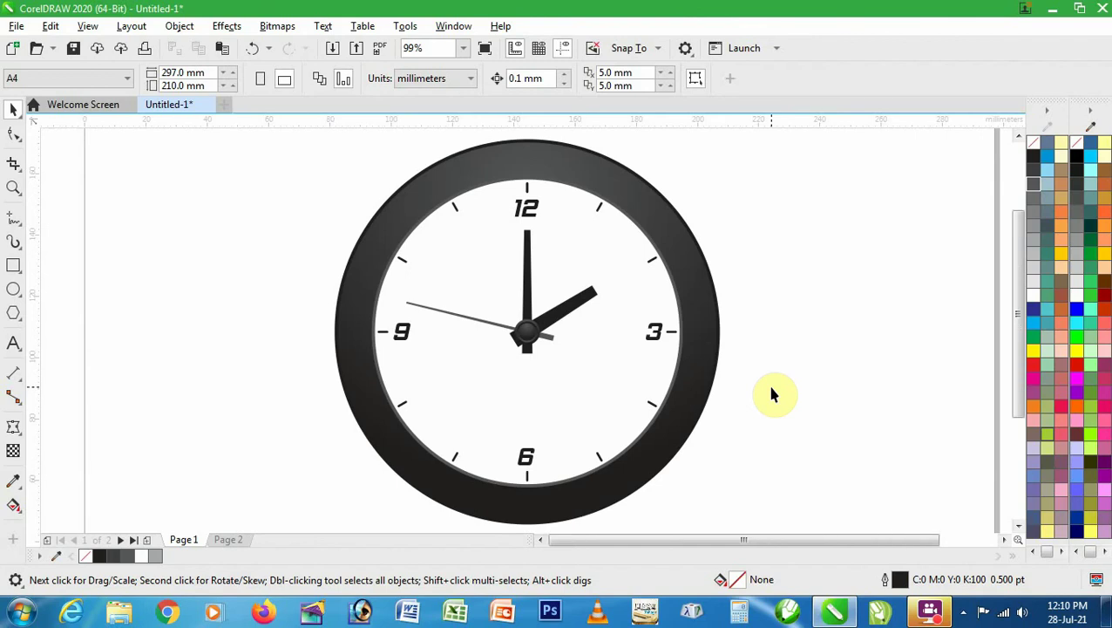
key(F9)
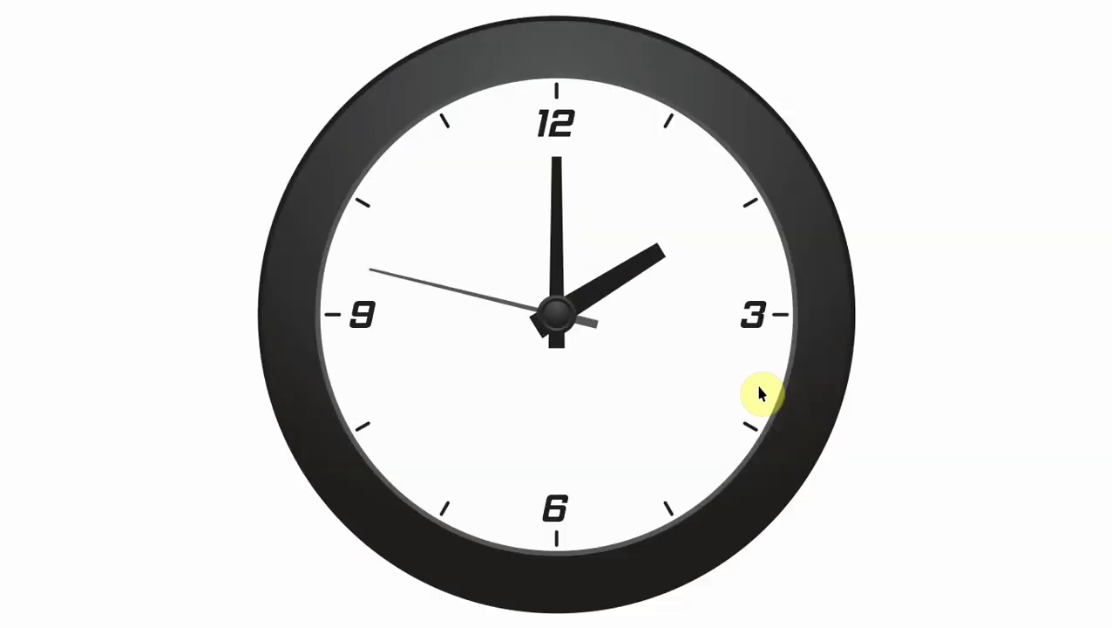